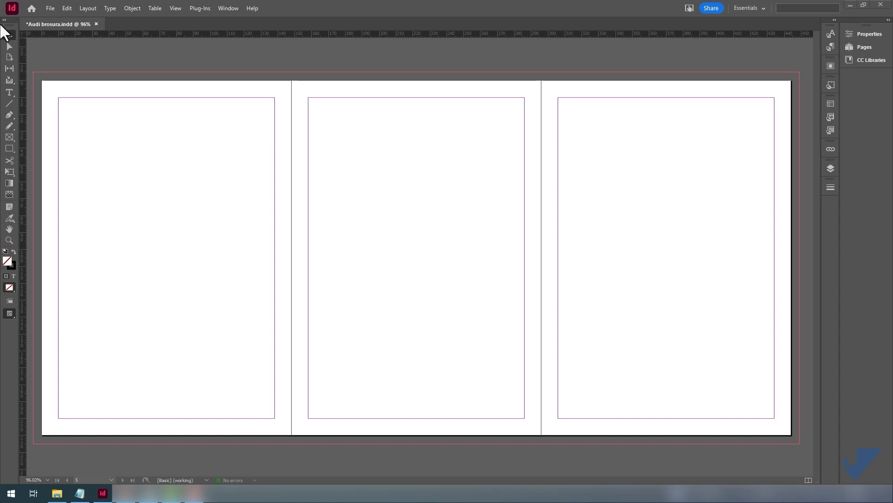
- Open the sketch 2 image from the indesign brochure folder, examine the planned three-page interior layout, and return to the document
left_click(57, 493)
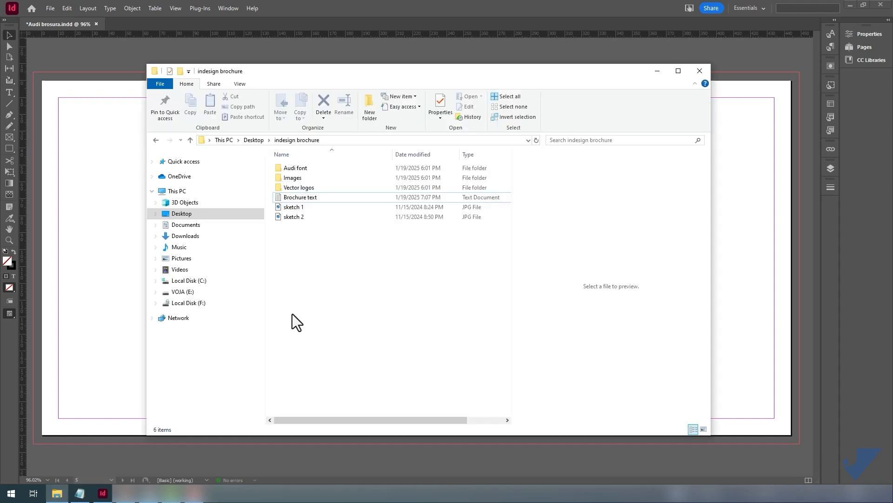
double_click(293, 216)
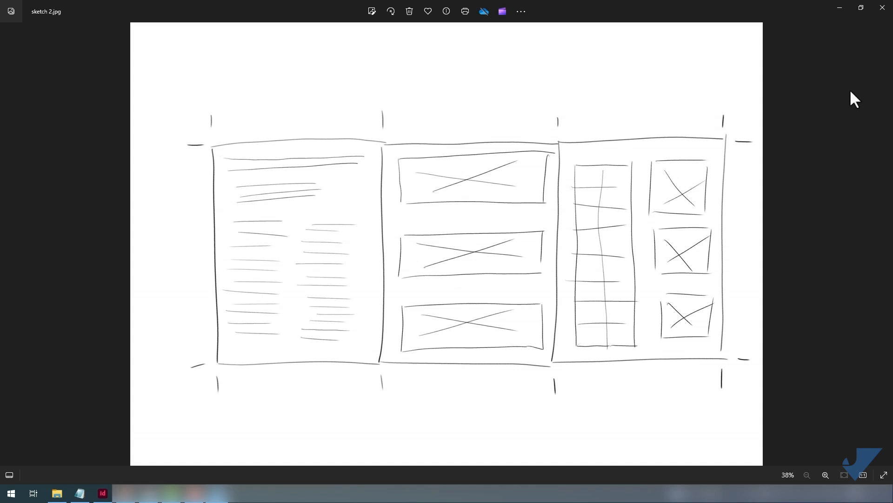
left_click(882, 9)
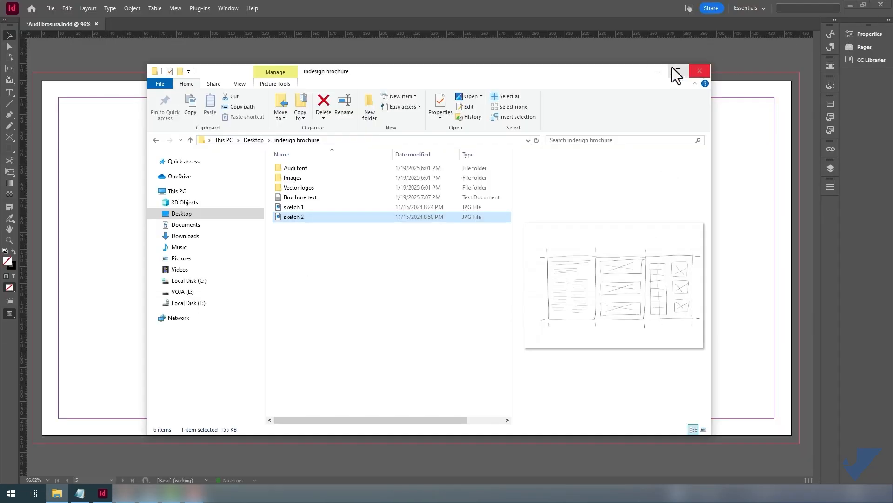
left_click(657, 71)
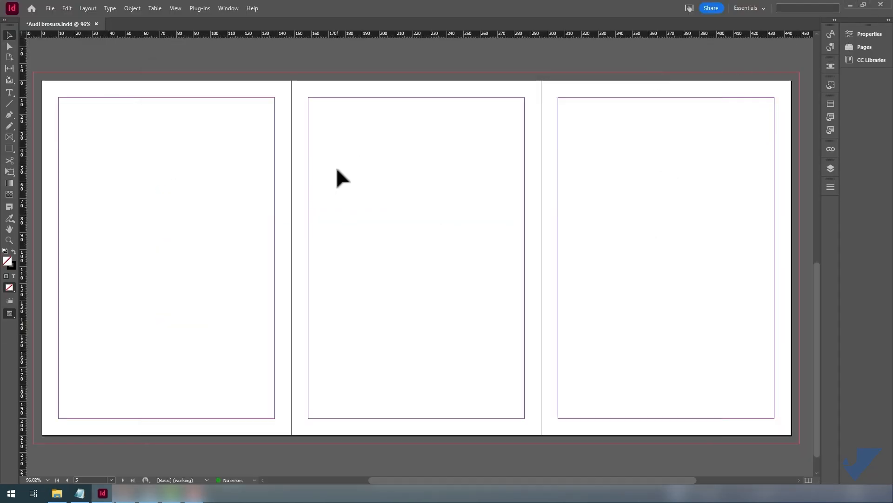
- Draw a rectangle about 454 × 220 mm over the three-page interior spread up to the bleed, and fill it with a linear gradient
left_click(10, 147)
left_click_drag(33, 73, 799, 444)
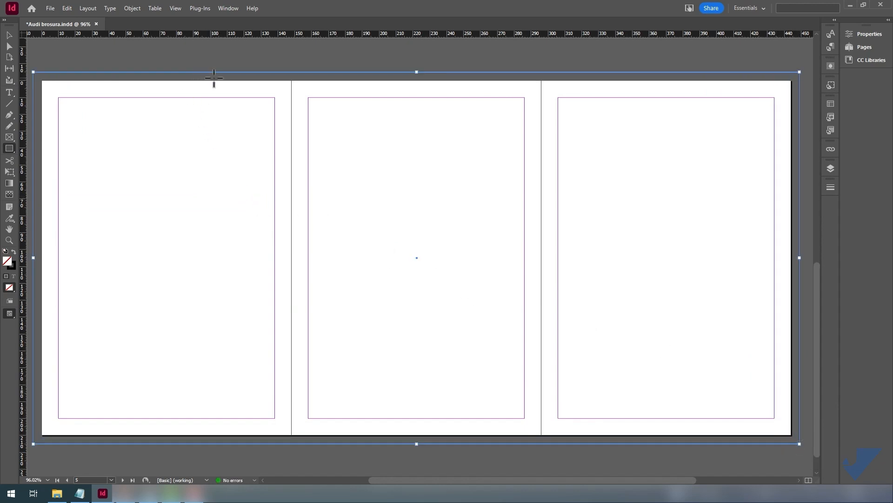
left_click(232, 8)
mouse_move(251, 73)
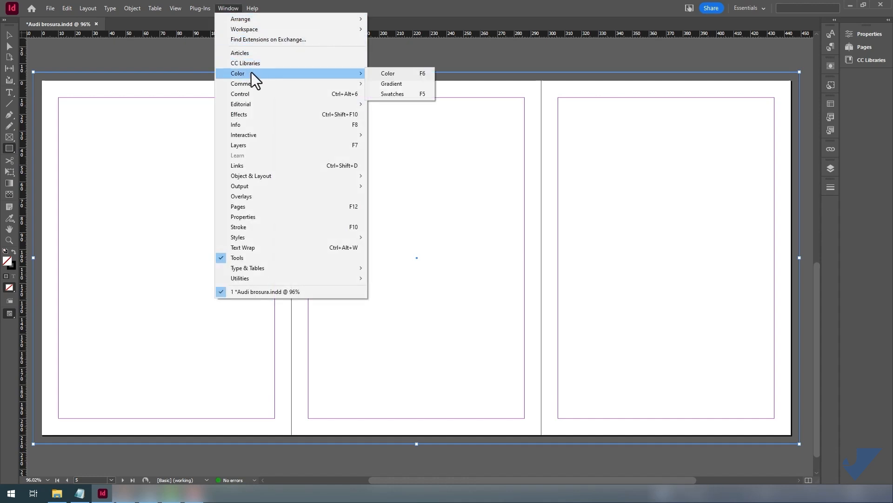
left_click(398, 84)
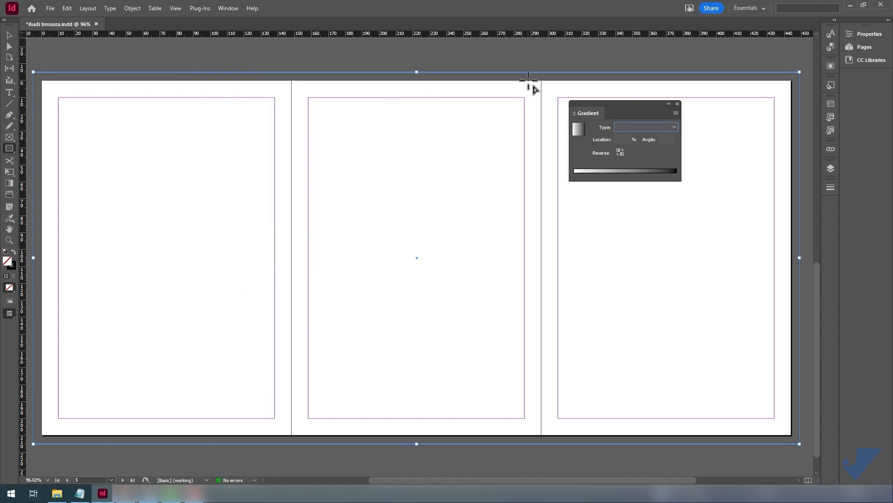
left_click(674, 127)
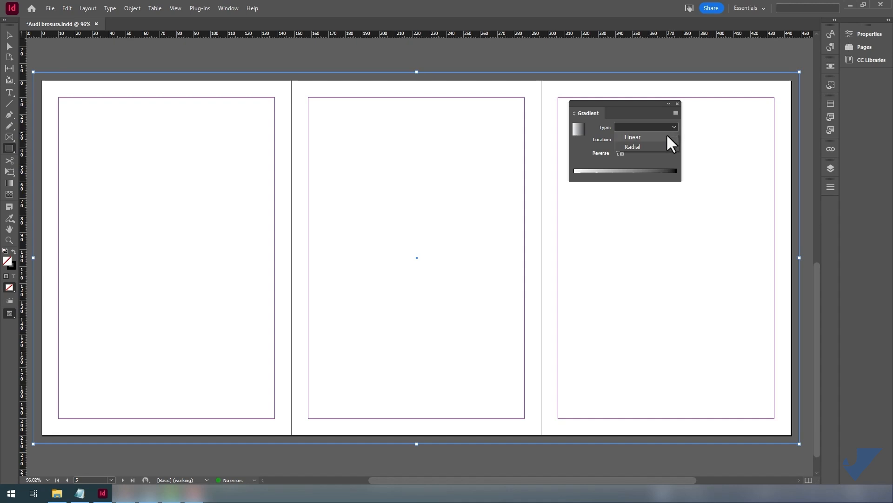
left_click(666, 135)
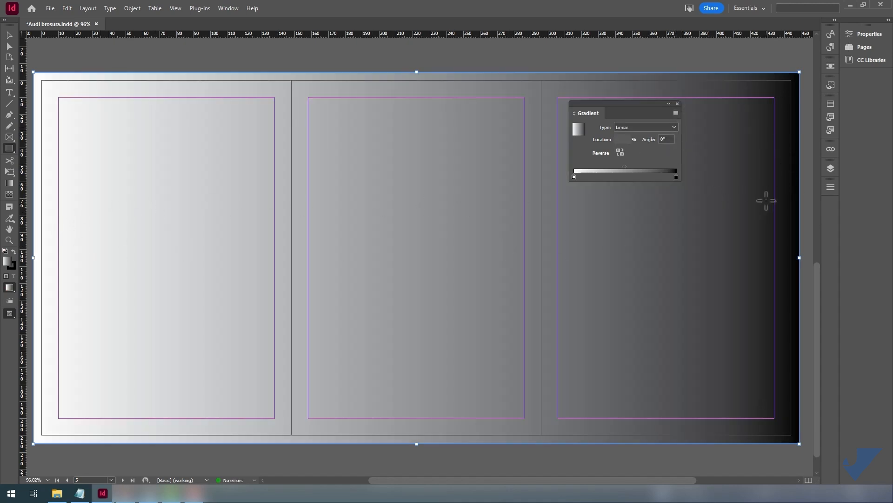
- Set the rectangle's gradient angle to -90° and move the gradient midpoint to 75%
left_click(669, 139)
type("-9")
type("0")
key("Return")
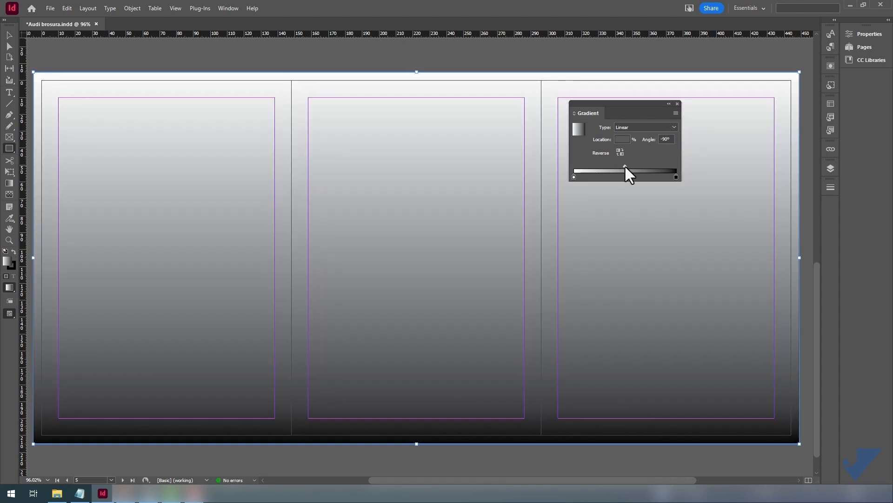
left_click_drag(624, 167, 652, 167)
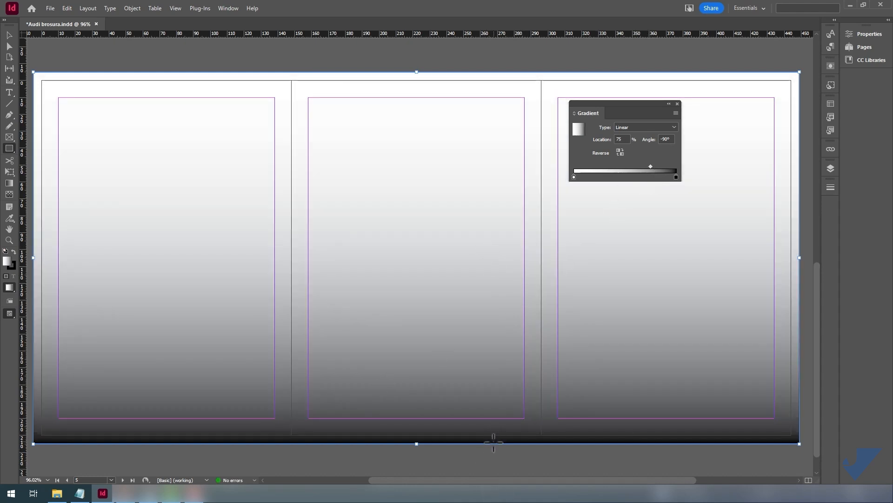
- Extract a colour theme from the teal contact page of the outer spread with the Color Theme tool and add it to the swatches
scroll(638, 254, "up", 5)
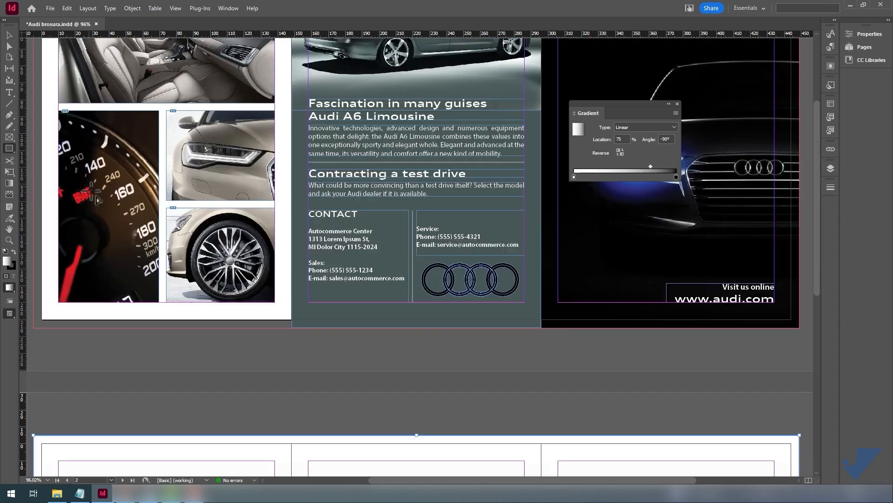
left_click(8, 218)
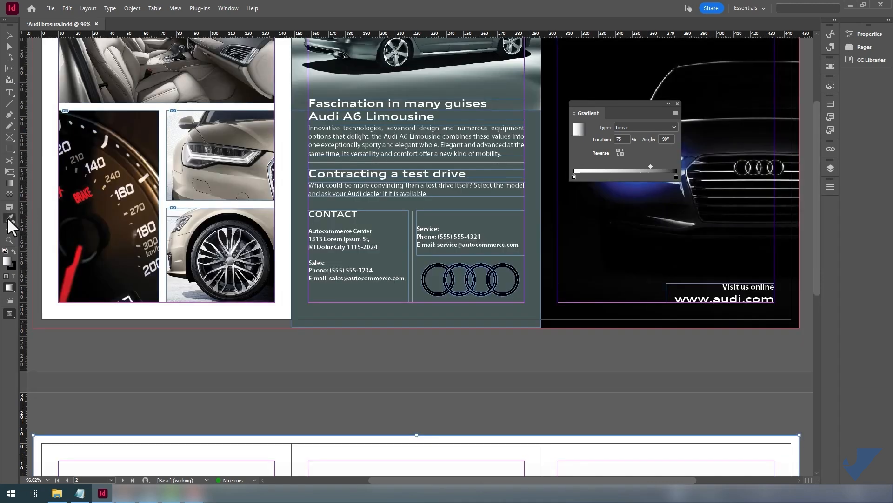
left_click(536, 248)
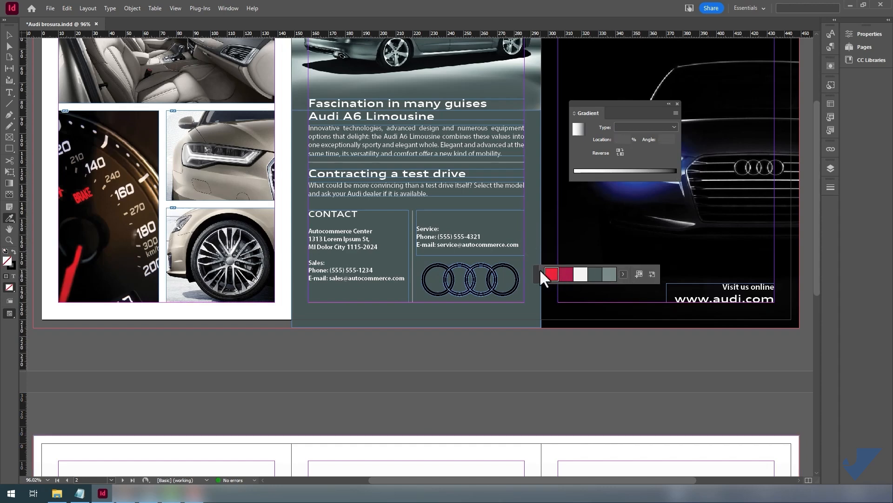
left_click(639, 274)
left_click(552, 274)
scroll(509, 284, "down", 4)
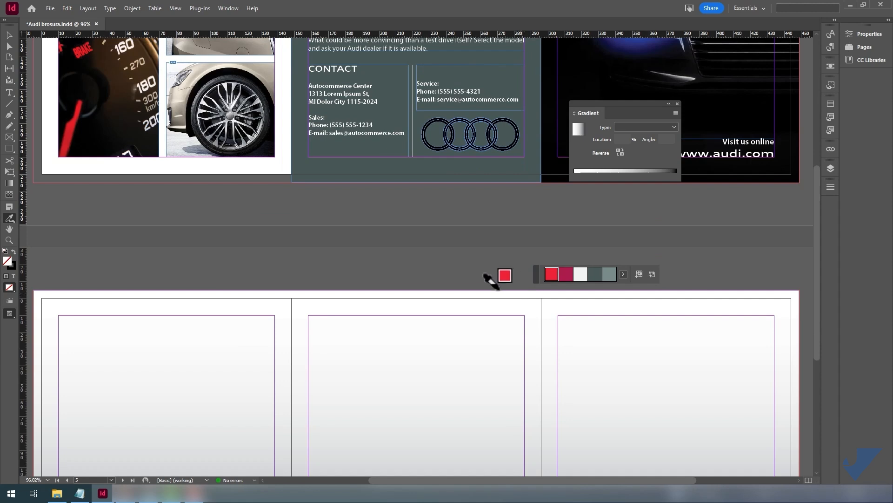
scroll(377, 254, "down", 3)
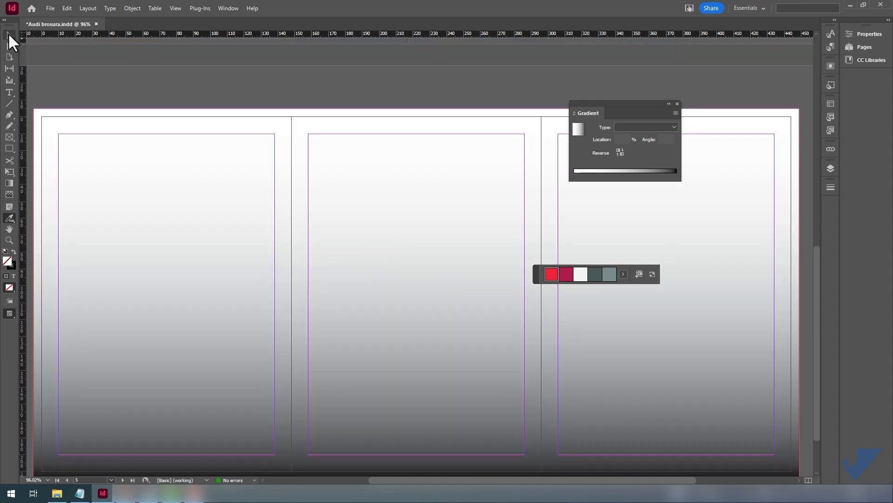
- Select the gradient rectangle on the interior spread and display the document's colour swatches beside the gradient settings
left_click(8, 33)
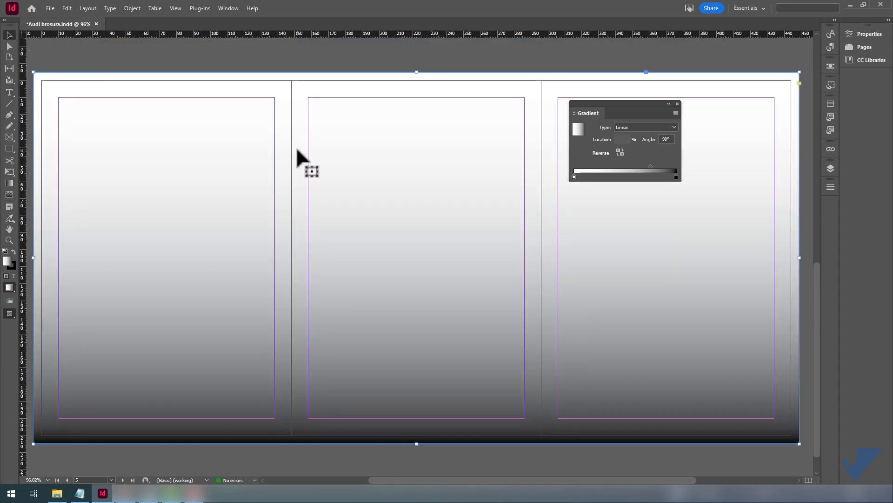
left_click(296, 146)
scroll(296, 147, "down", 1)
left_click(222, 8)
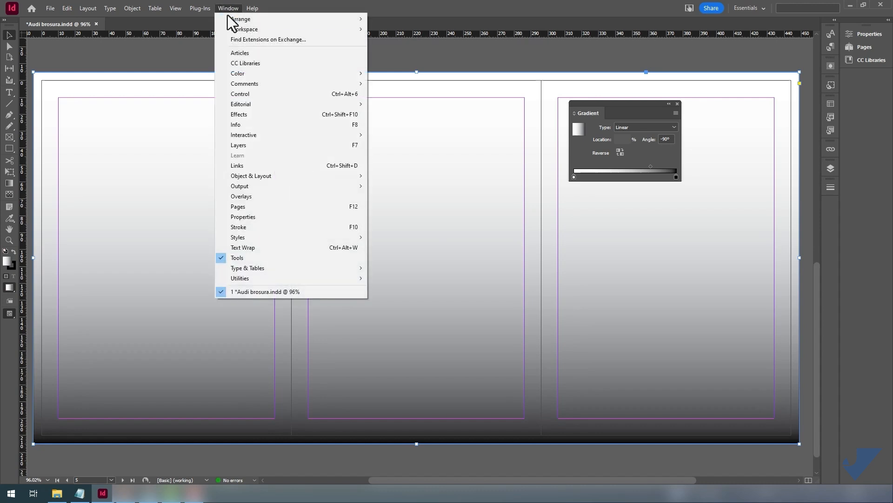
mouse_move(255, 74)
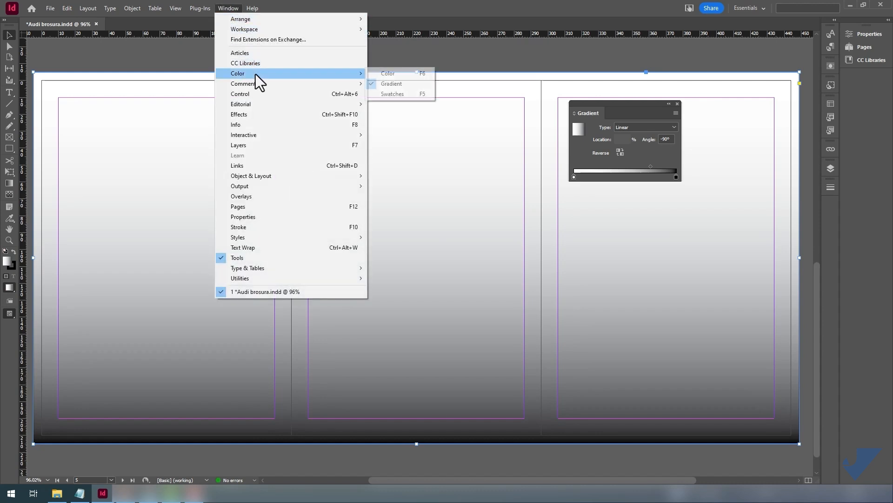
left_click(398, 94)
left_click_drag(698, 215, 762, 101)
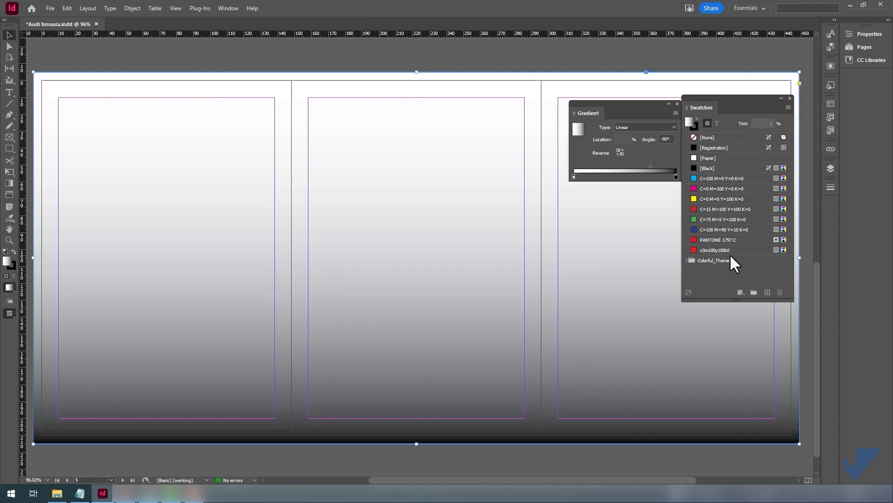
- Replace the gradient's black end with the C=56 M=36 Y=42 K=5 swatch from Colorful_Theme, and dock the Swatches and Gradient controls
left_click(686, 261)
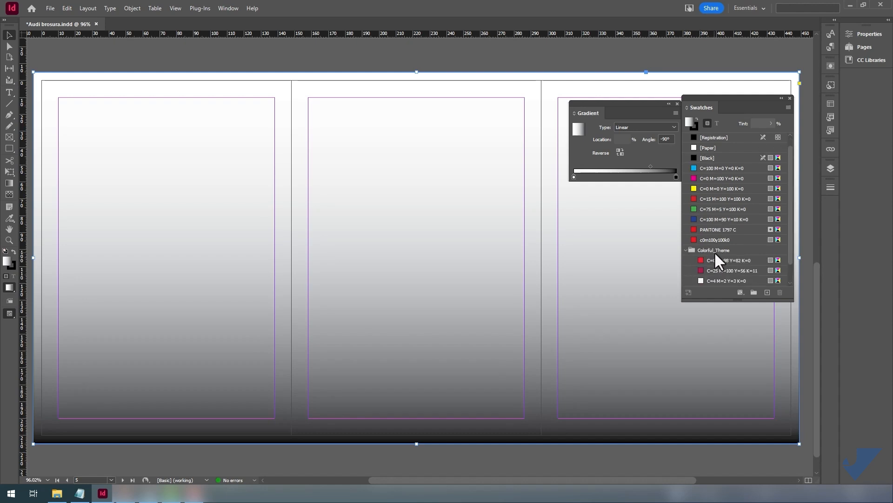
scroll(715, 254, "down", 2)
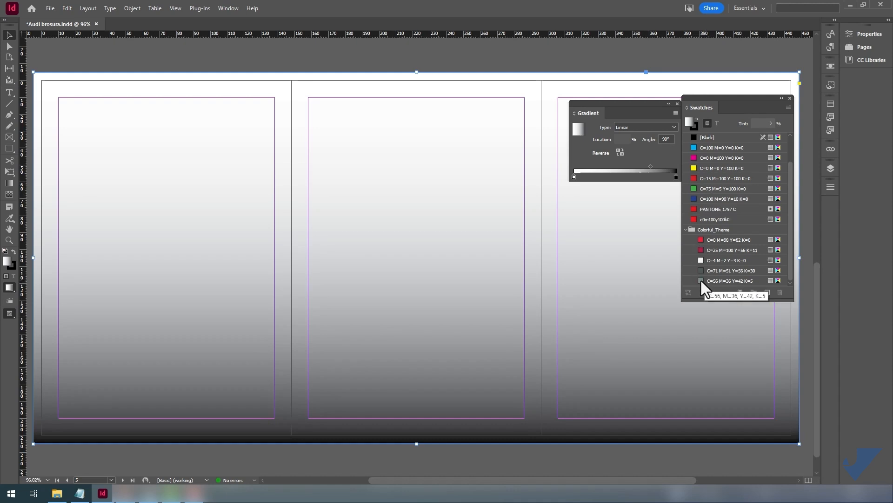
left_click_drag(702, 281, 684, 236)
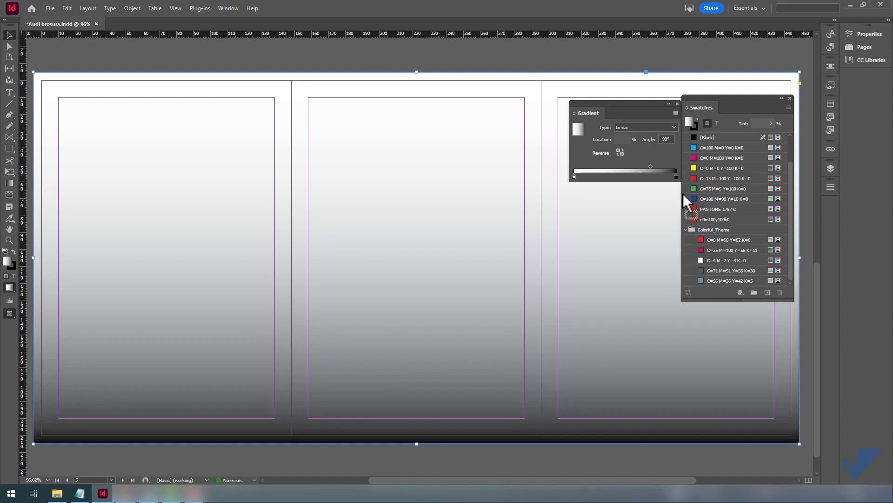
left_click_drag(684, 196, 678, 179)
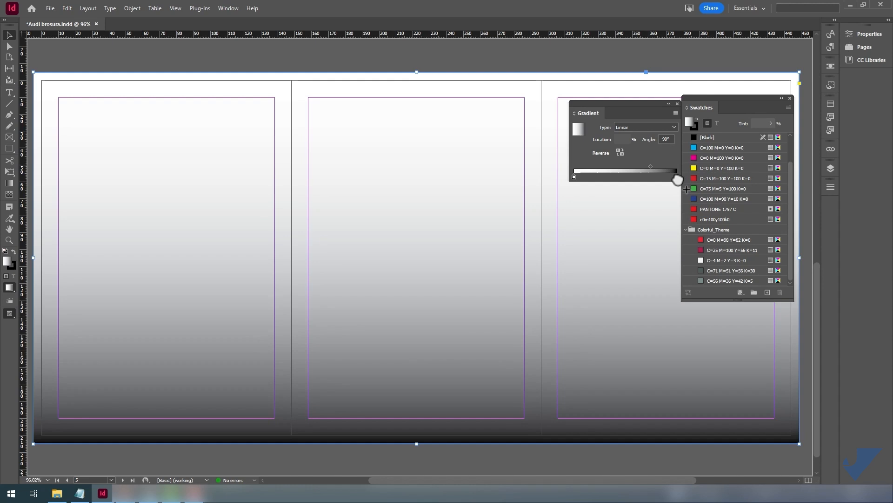
left_click_drag(678, 179, 676, 177)
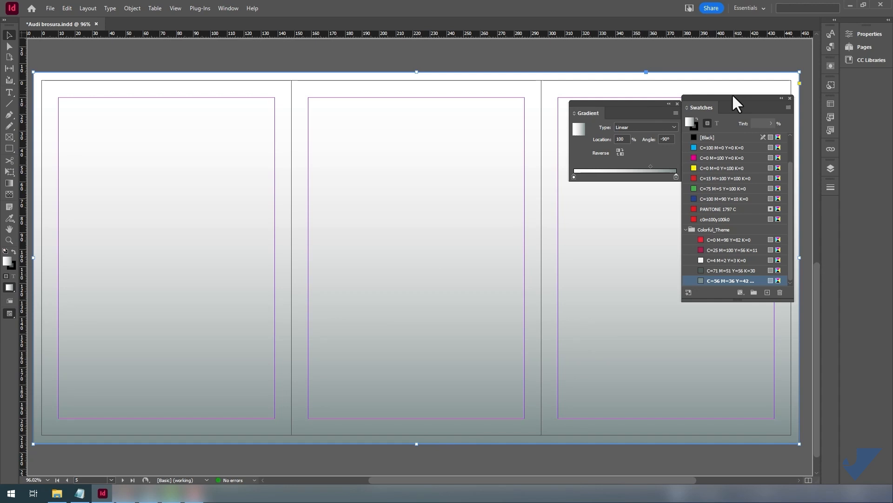
left_click_drag(727, 96, 830, 202)
left_click_drag(619, 116, 830, 217)
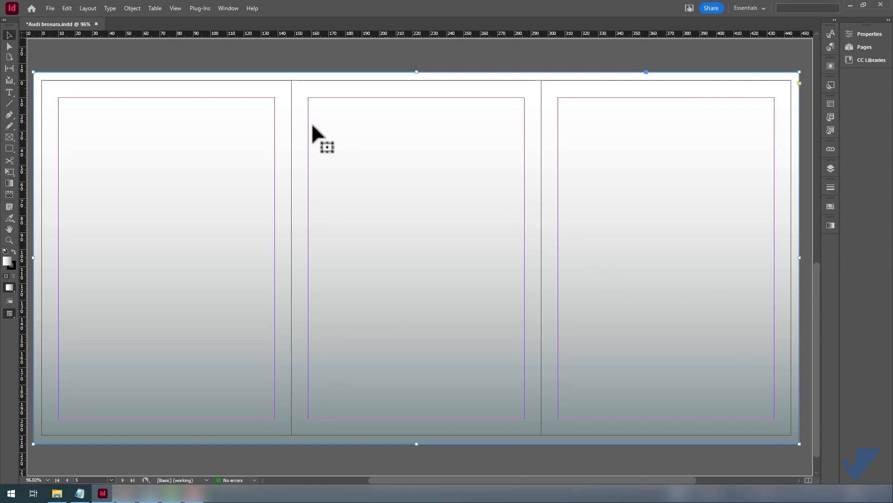
- Set the gradient background rectangle's stroke to [None] and deselect it
left_click(227, 46)
left_click(232, 74)
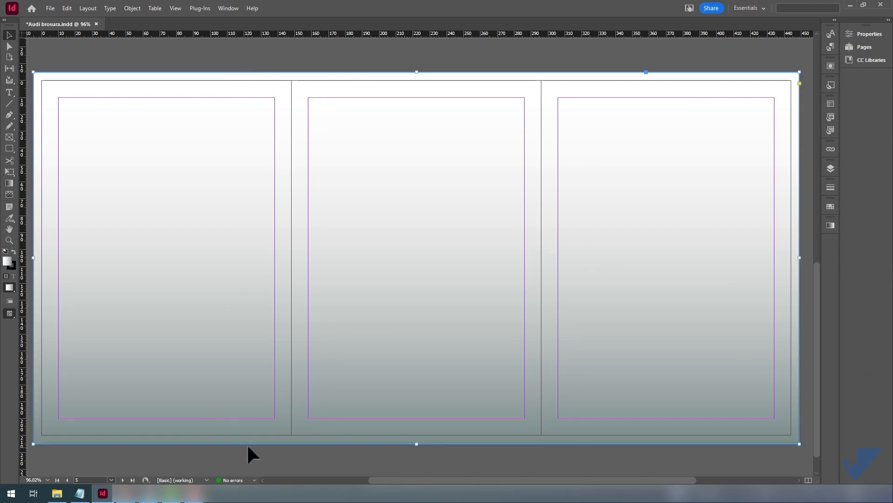
left_click(870, 33)
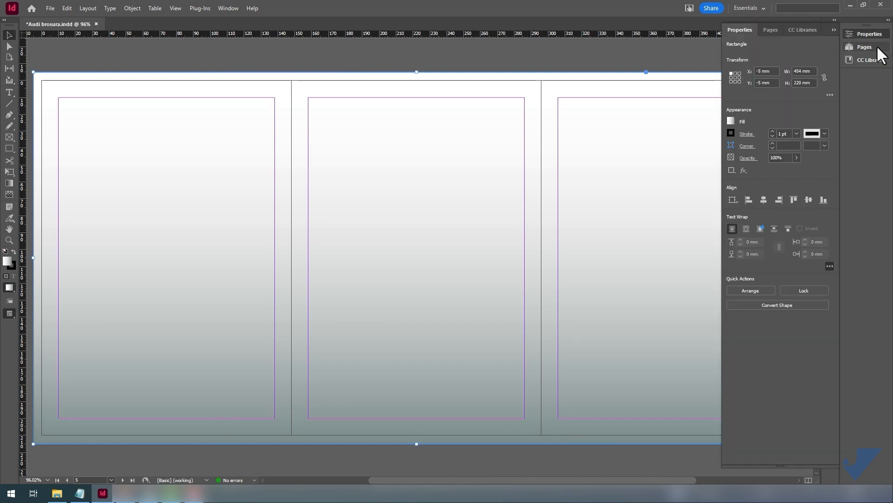
left_click(731, 134)
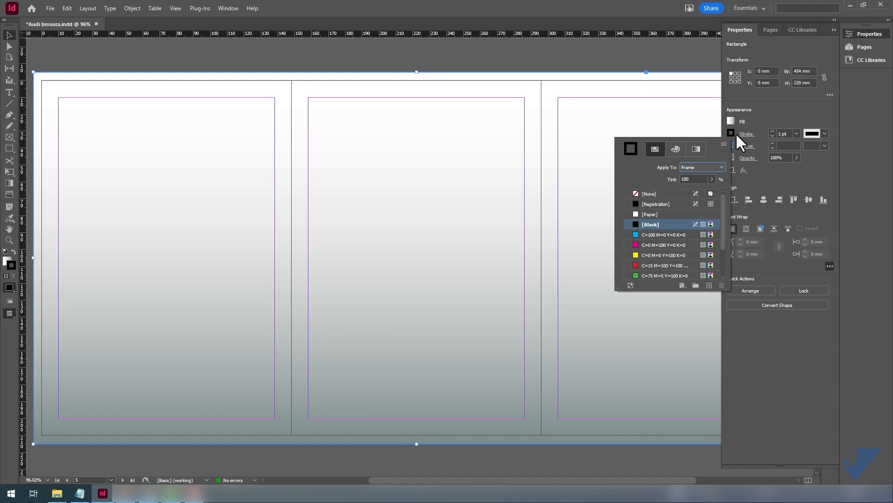
left_click(648, 193)
left_click(833, 29)
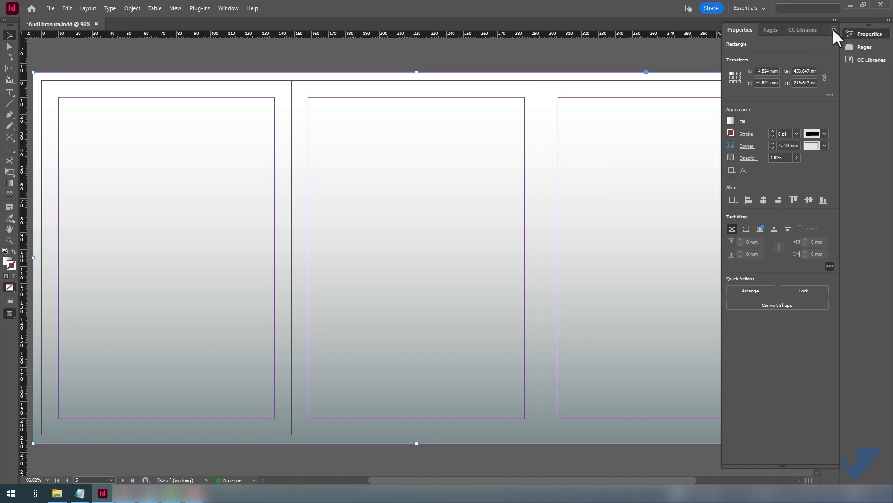
left_click(833, 28)
left_click(634, 65)
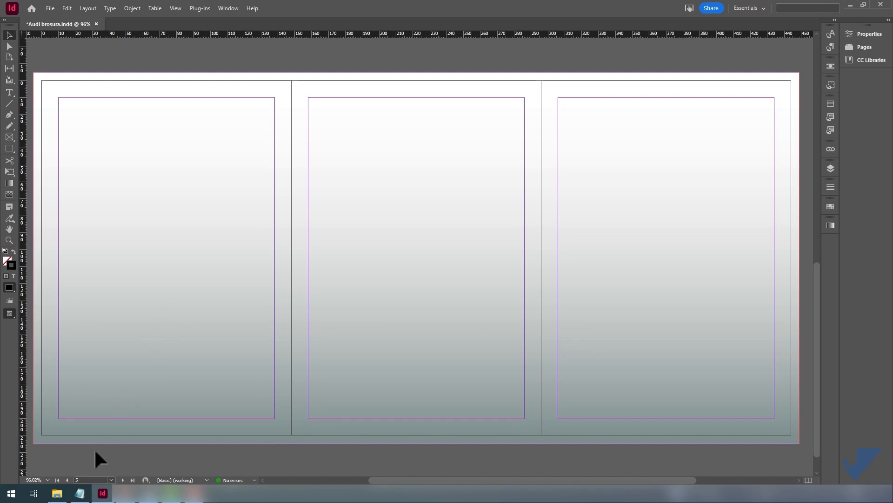
- Locate the Brochure text file in the project folder and examine its INTERIOR page 1 title, intro and body text in Notepad
left_click(57, 493)
left_click(318, 197)
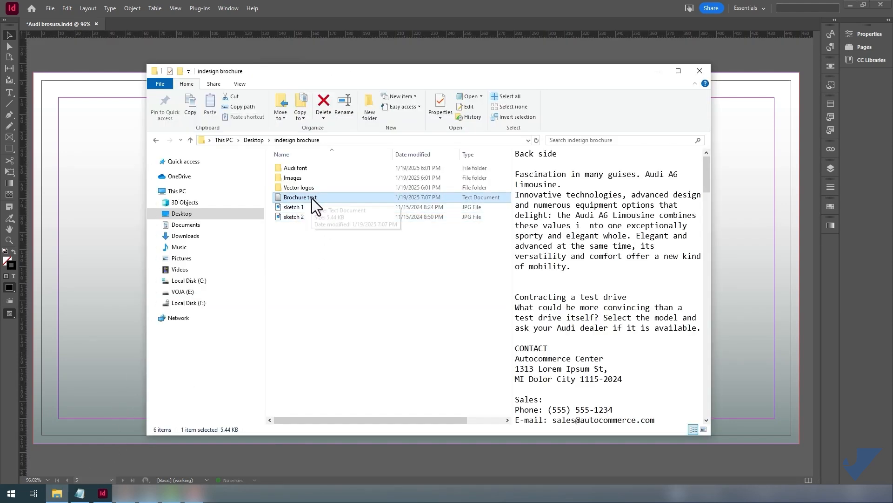
left_click(657, 71)
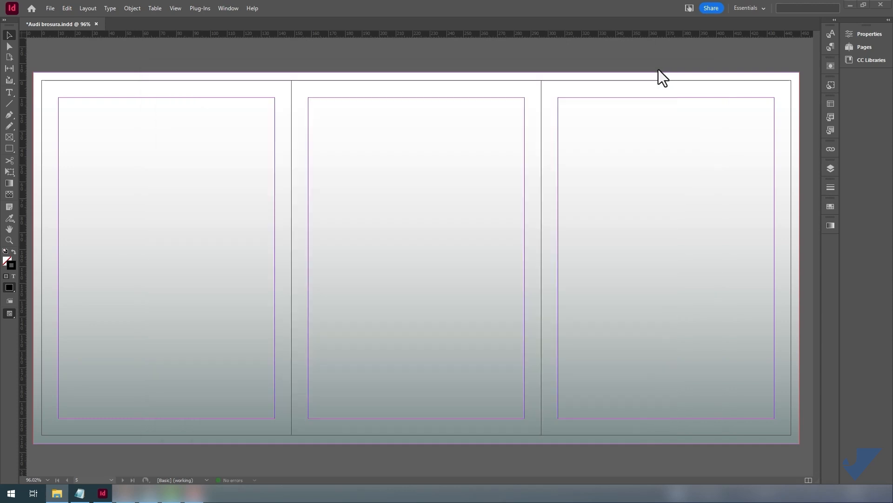
left_click(79, 492)
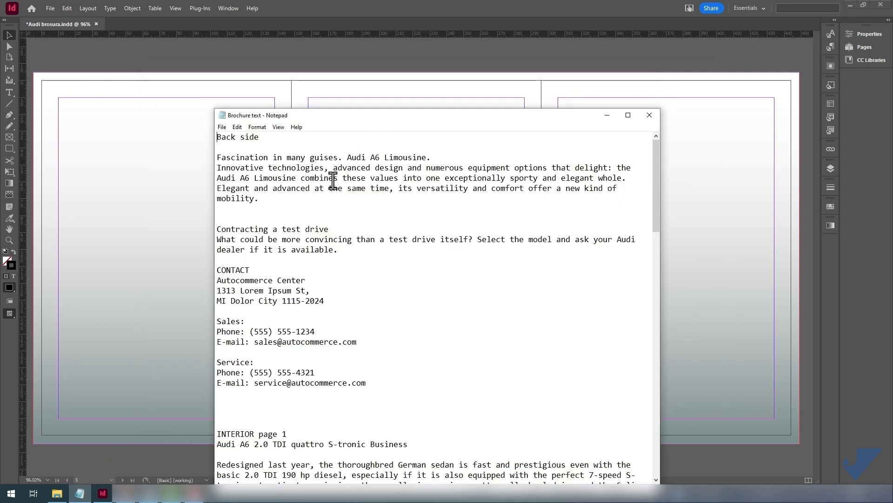
scroll(333, 182, "down", 9)
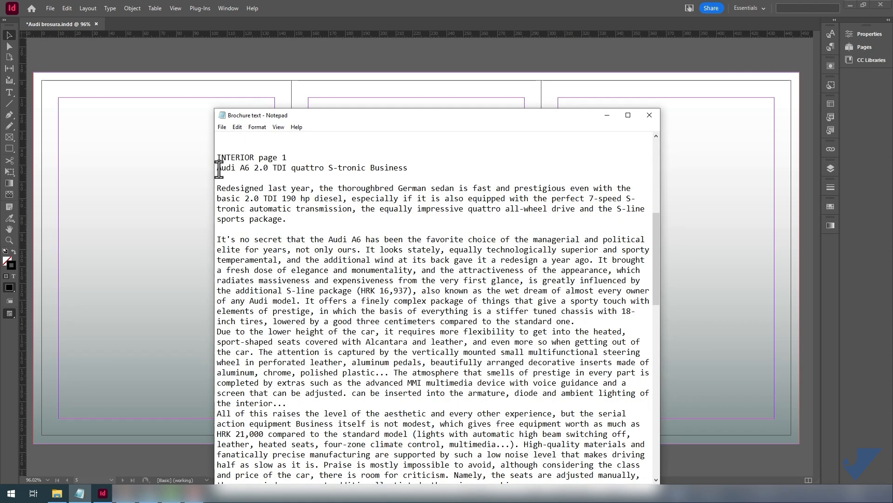
left_click_drag(218, 169, 392, 175)
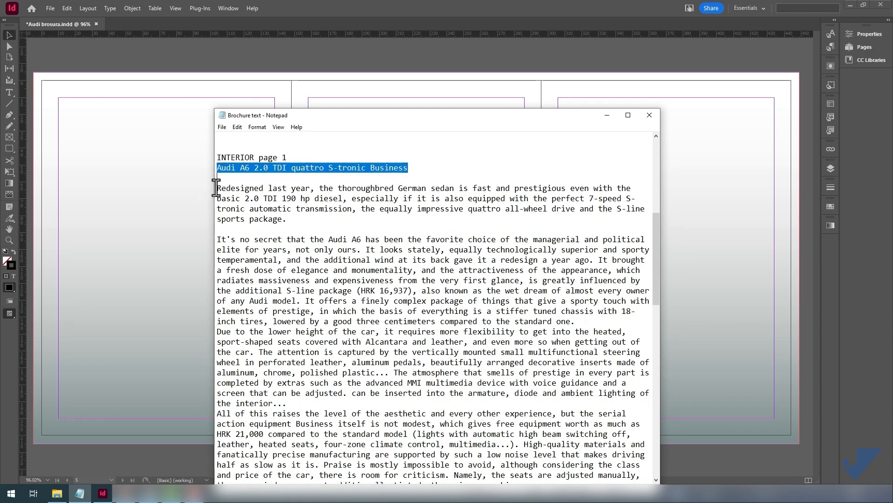
left_click_drag(217, 187, 286, 218)
scroll(372, 228, "down", 3)
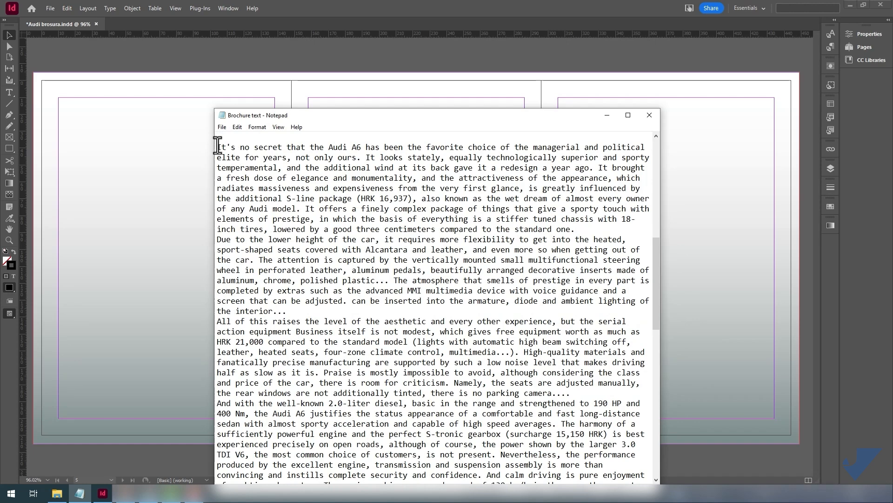
left_click_drag(217, 147, 419, 430)
left_click(342, 153)
scroll(342, 152, "up", 4)
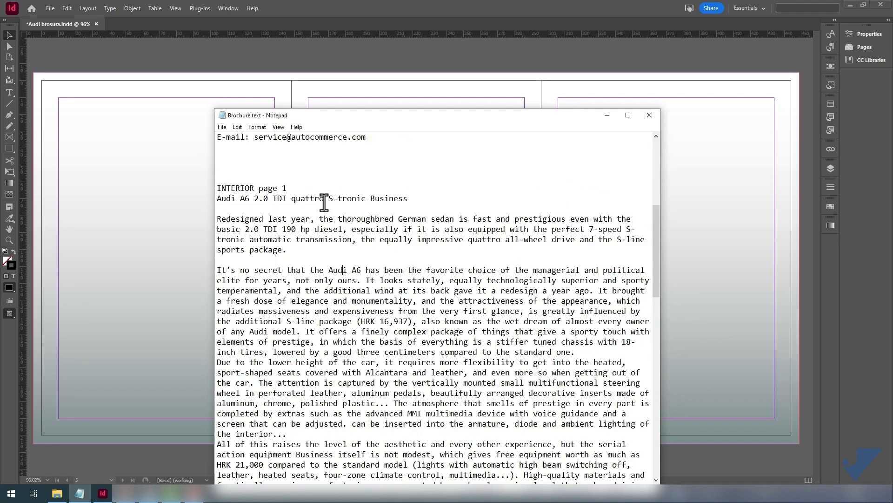
- Copy the heading "Audi A6 2.0 TDI quattro S-tronic Business" from Notepad into a new text frame about 128 by 18 mm atop InDesign's first interior page
left_click_drag(218, 199, 408, 199)
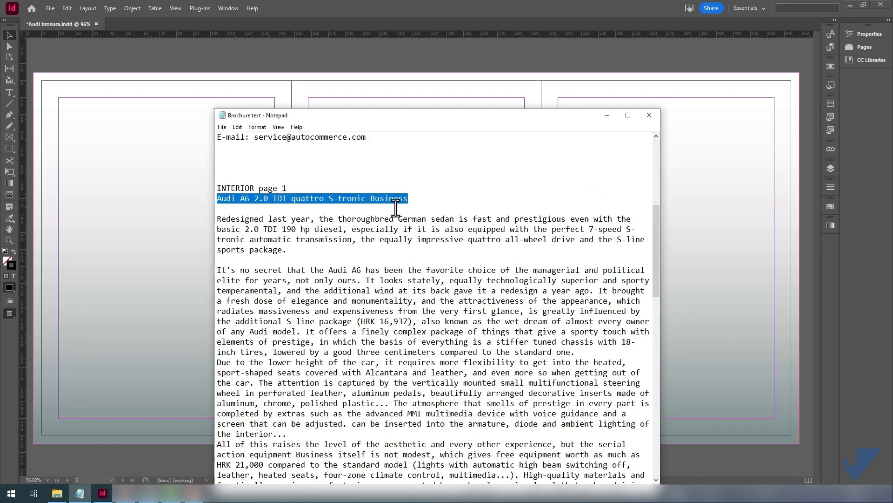
right_click(400, 201)
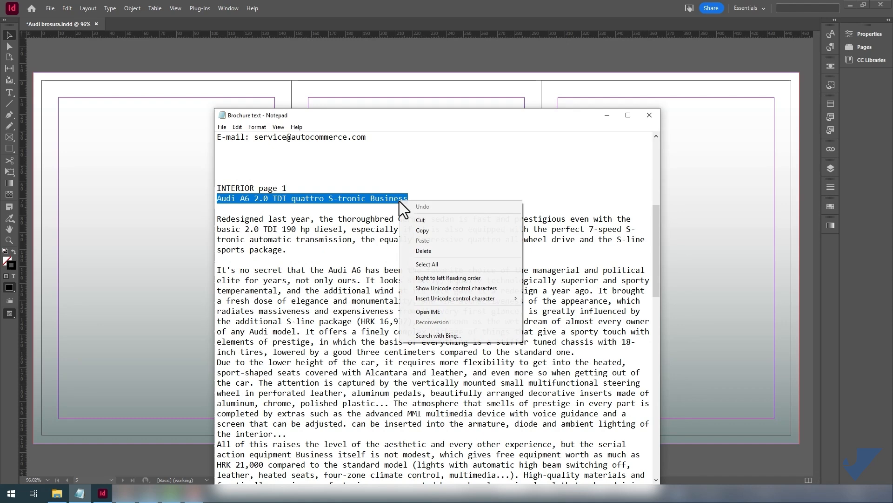
left_click(421, 231)
left_click(146, 66)
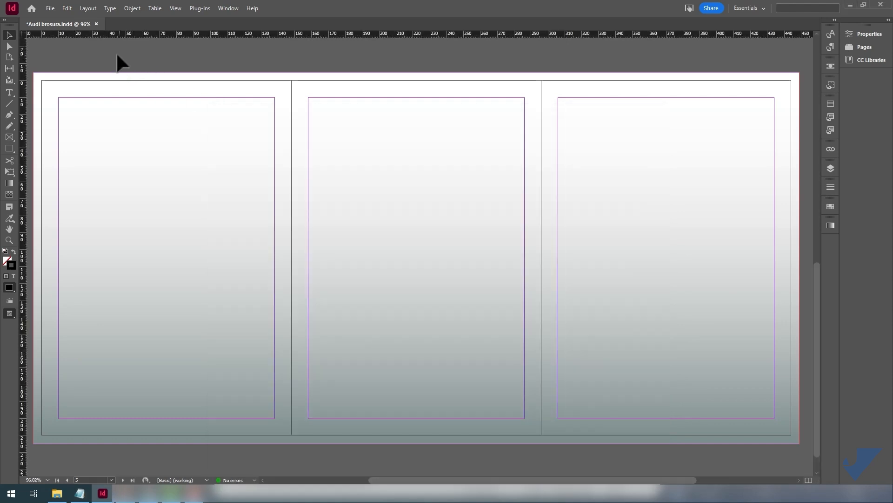
left_click(9, 92)
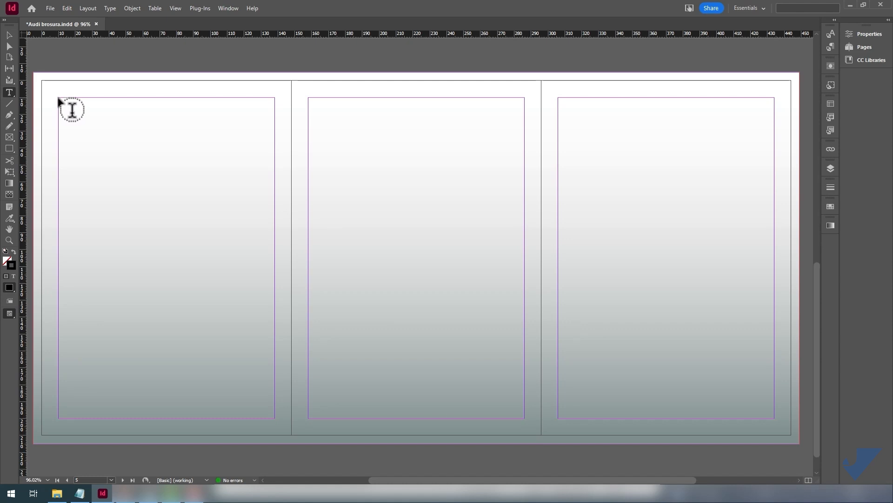
left_click_drag(59, 98, 273, 128)
left_click(67, 8)
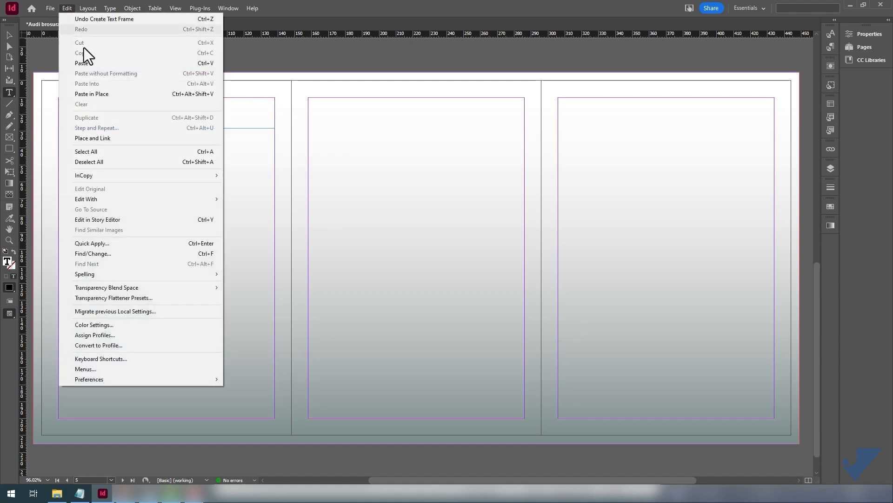
left_click(89, 62)
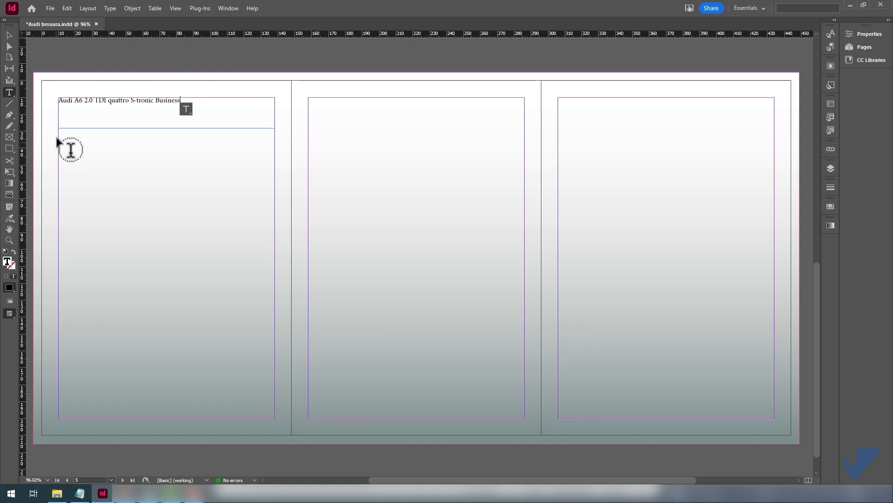
- Draw margin-wide intro and body text frames below the heading, and copy the "Redesigned last year" paragraph from Notepad into the intro frame
left_click_drag(58, 132, 277, 189)
left_click_drag(61, 201, 279, 419)
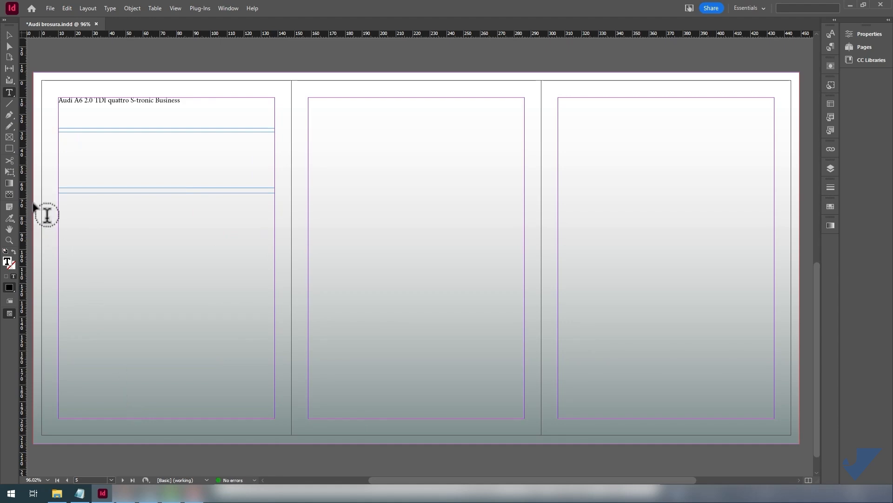
left_click(80, 494)
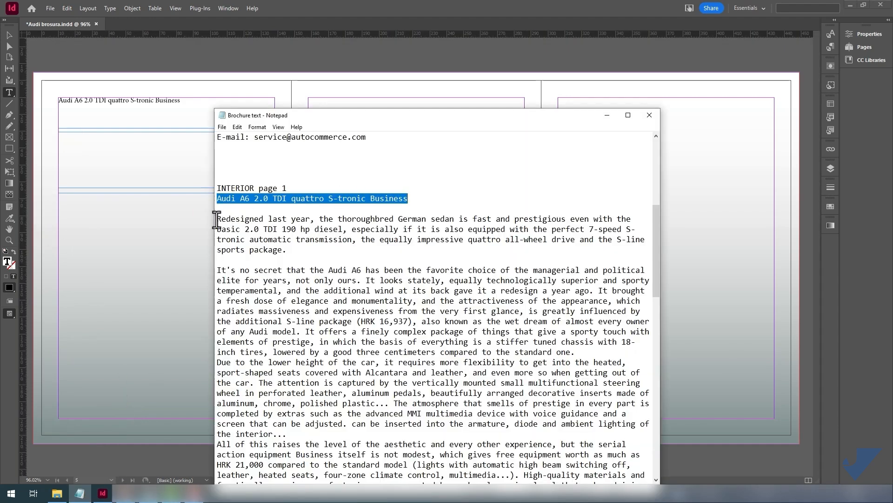
left_click_drag(217, 219, 288, 251)
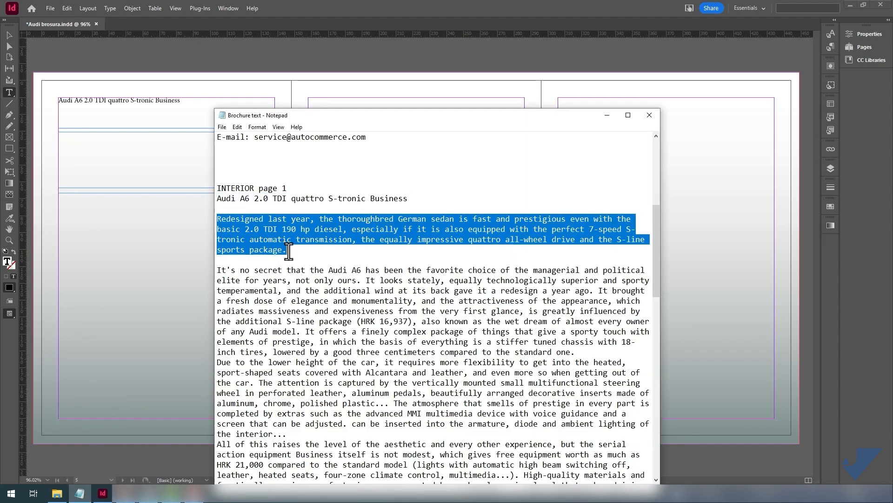
right_click(299, 228)
left_click(179, 149)
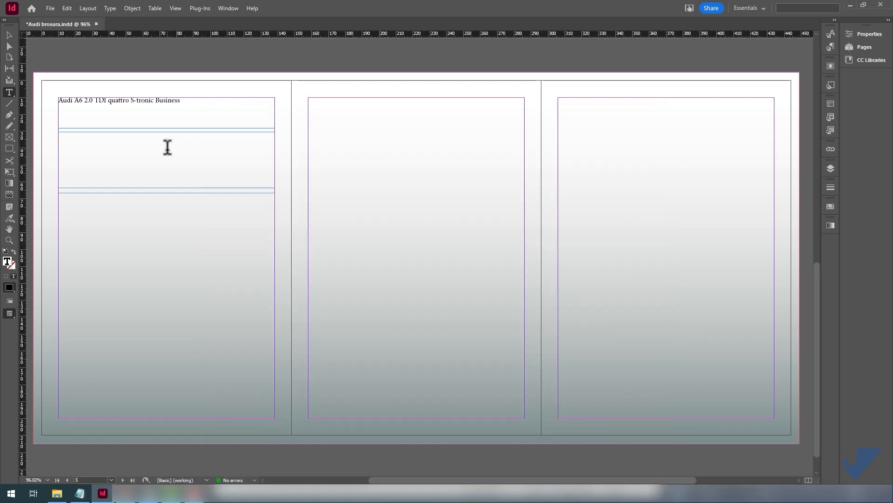
left_click(67, 8)
left_click(88, 63)
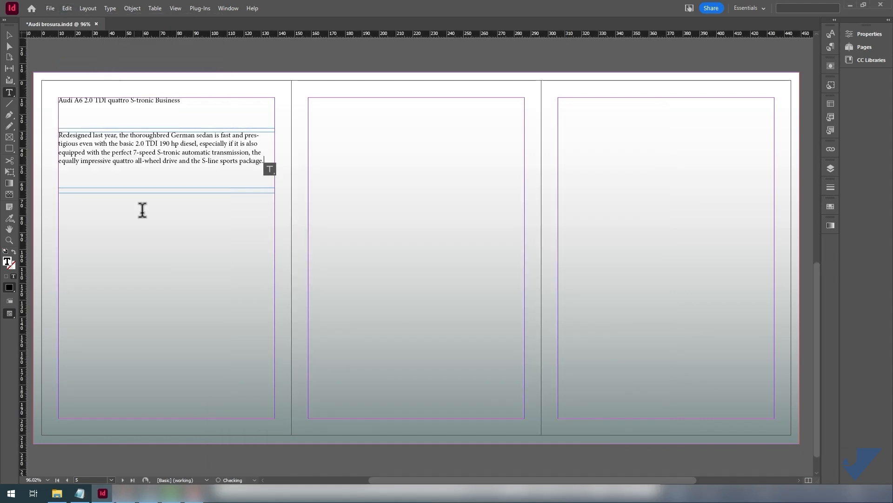
- Copy the body text from "It's no secret" through "lever on the cam." from Notepad into the large lower frame on the first interior page
left_click(80, 493)
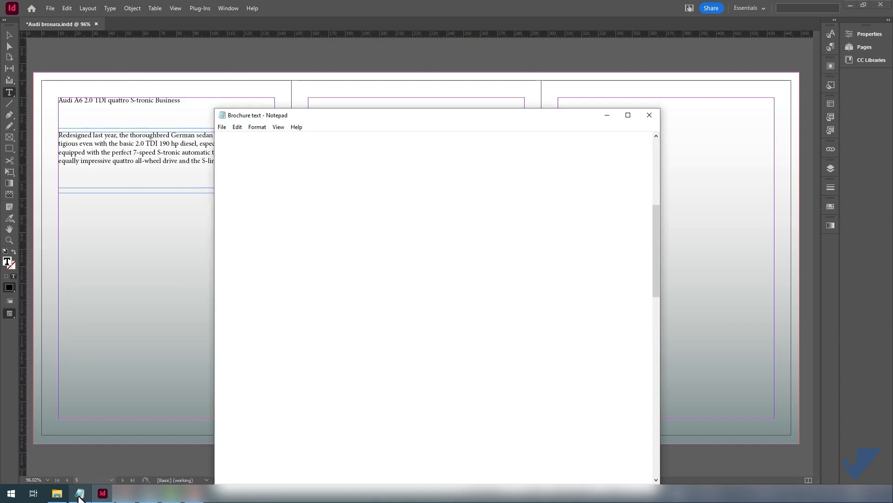
left_click(217, 269)
left_click_drag(218, 270, 321, 279)
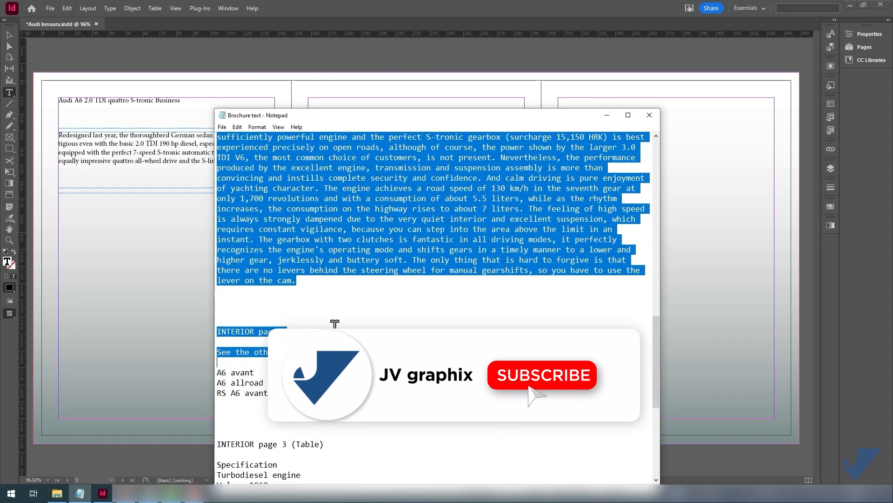
right_click(332, 231)
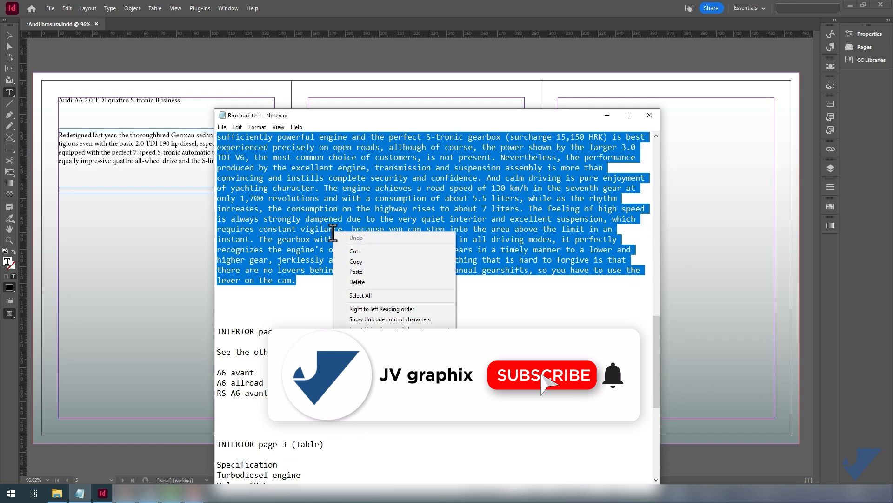
left_click(359, 262)
left_click(28, 2)
left_click(67, 9)
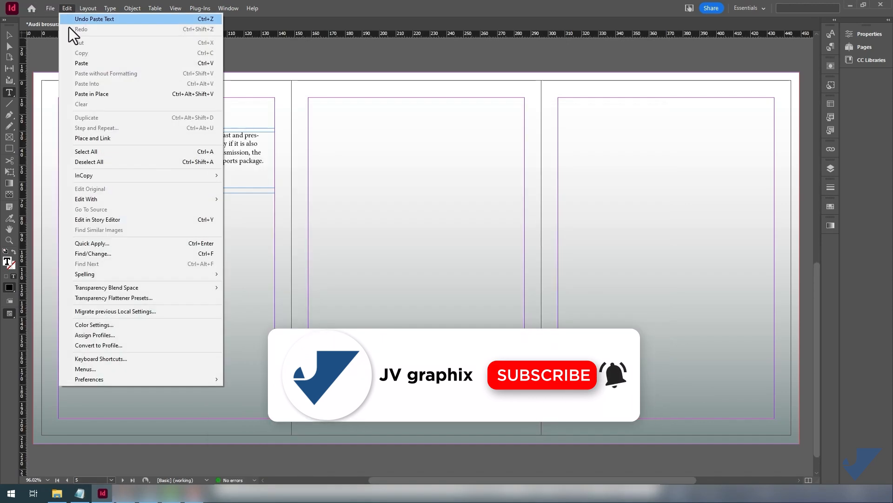
left_click(91, 62)
- Format the heading in Audi Type Extended Bold at 14 pt and insert a forced line break before "Business"
left_click(10, 35)
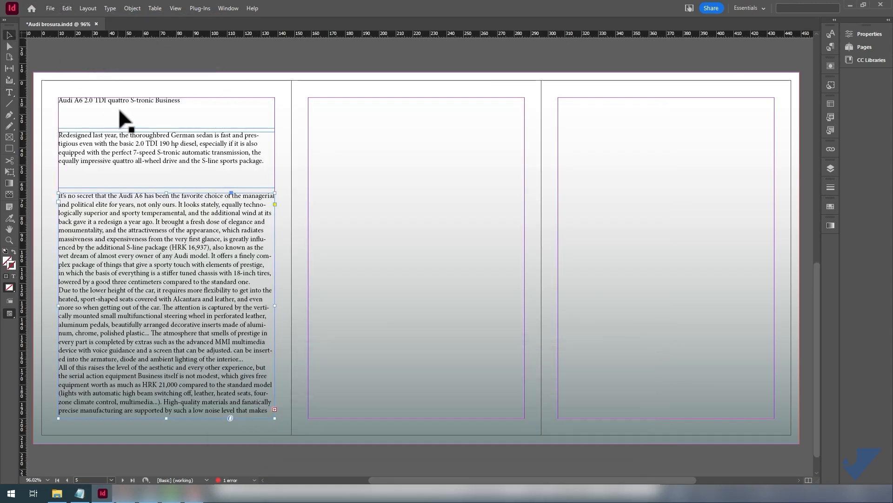
left_click(141, 107)
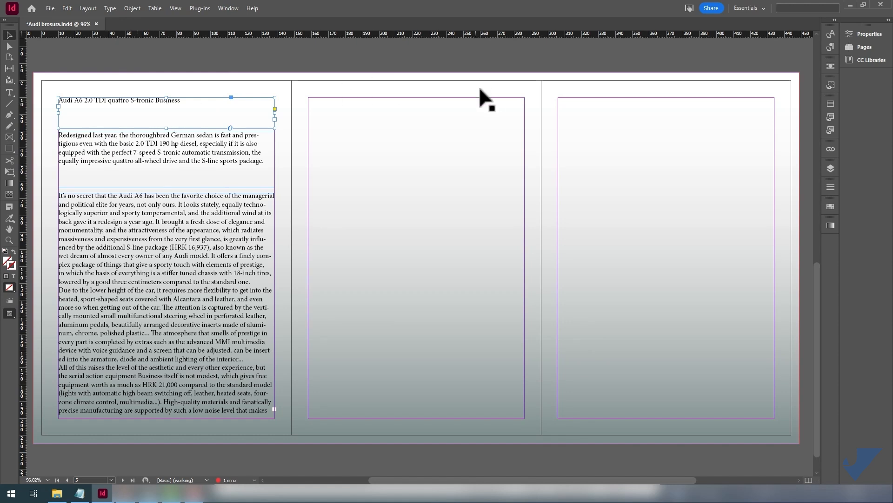
left_click(882, 34)
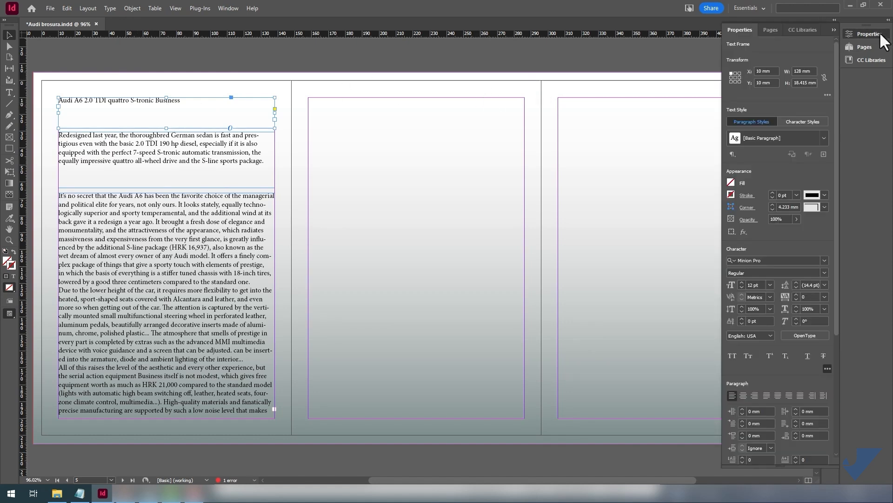
left_click(824, 259)
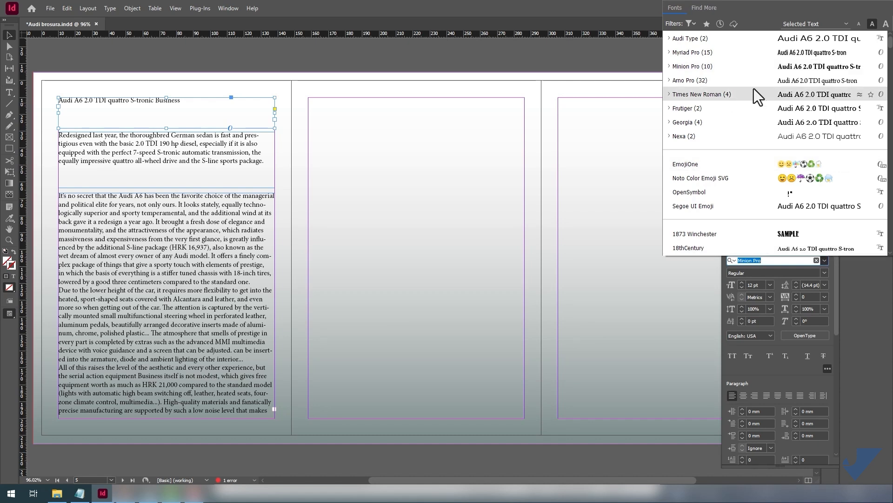
left_click(713, 38)
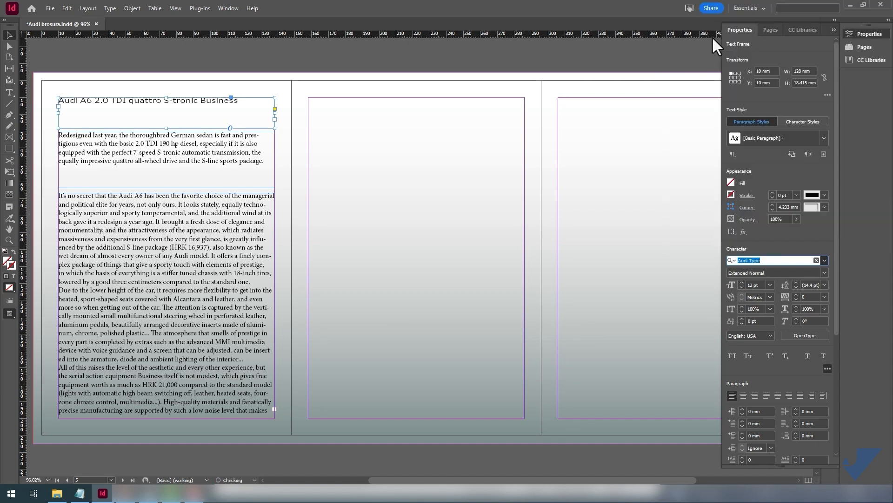
left_click(742, 282)
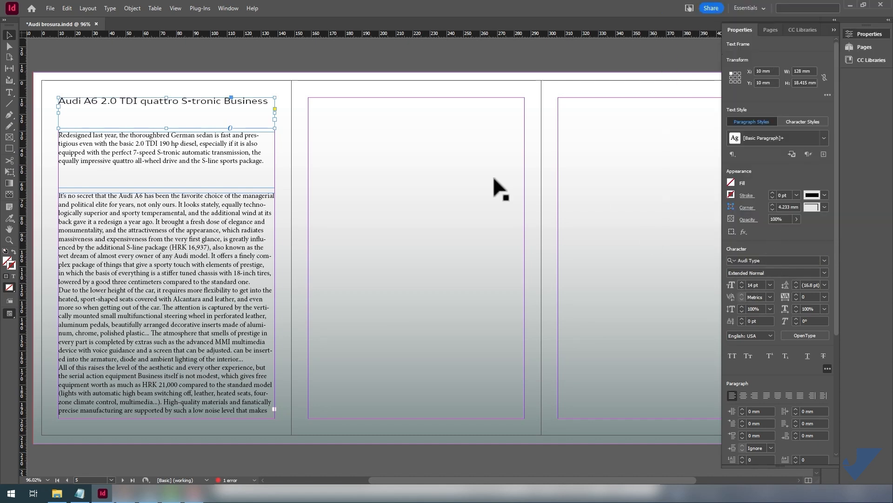
left_click(825, 271)
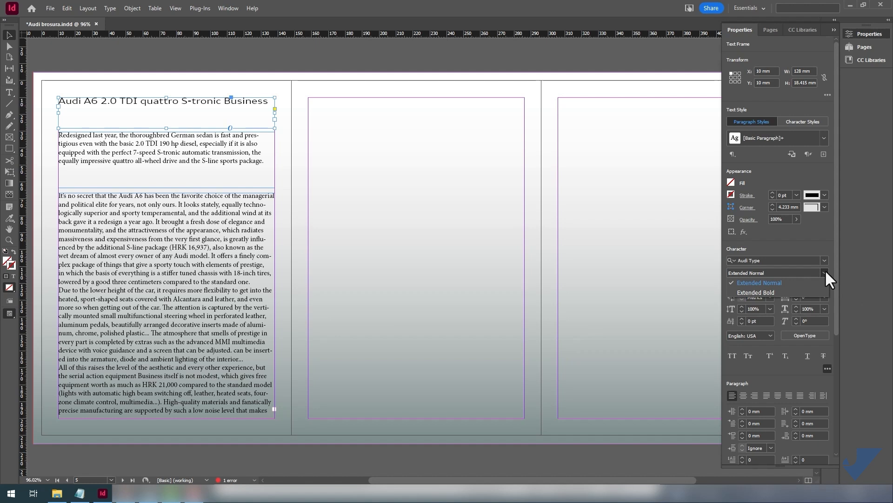
left_click(804, 288)
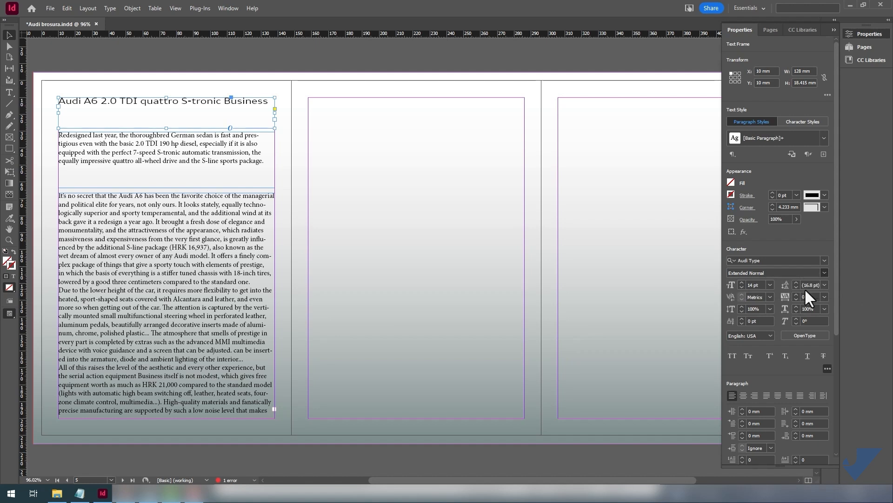
double_click(231, 101)
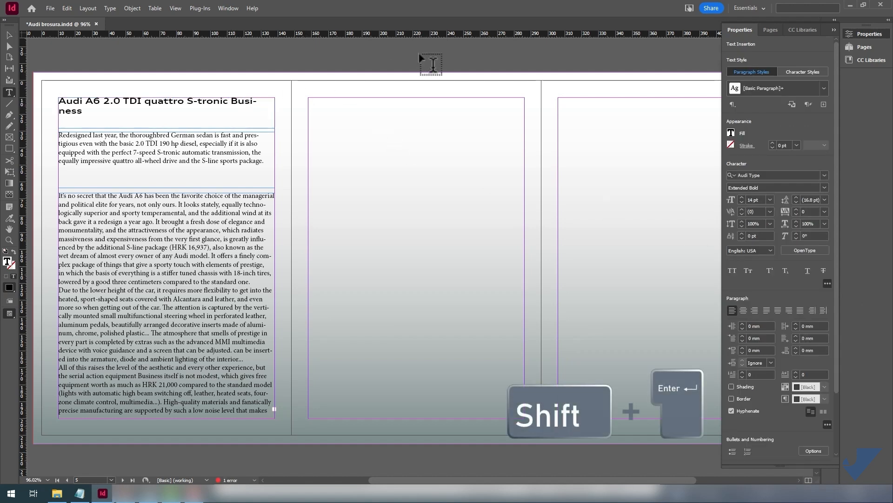
key("shift+Return")
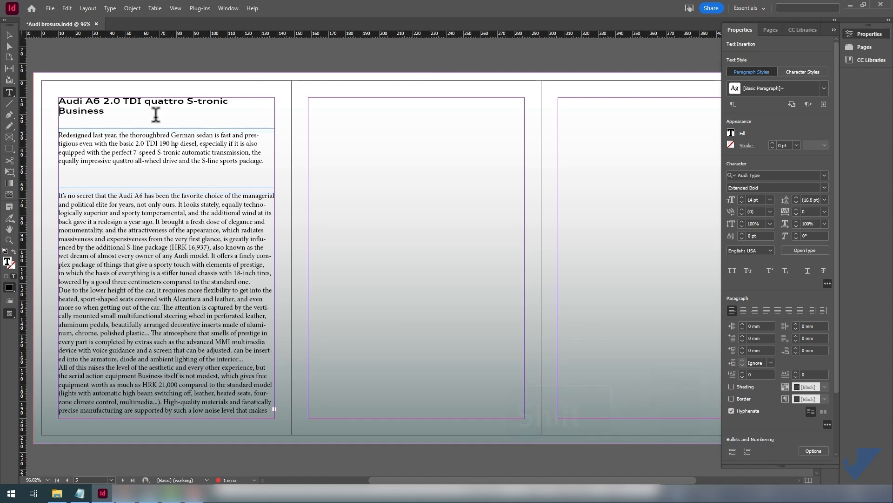
- Set the font of the "Redesigned last year" intro paragraph to Myriad Pro Regular
left_click_drag(264, 160, 58, 134)
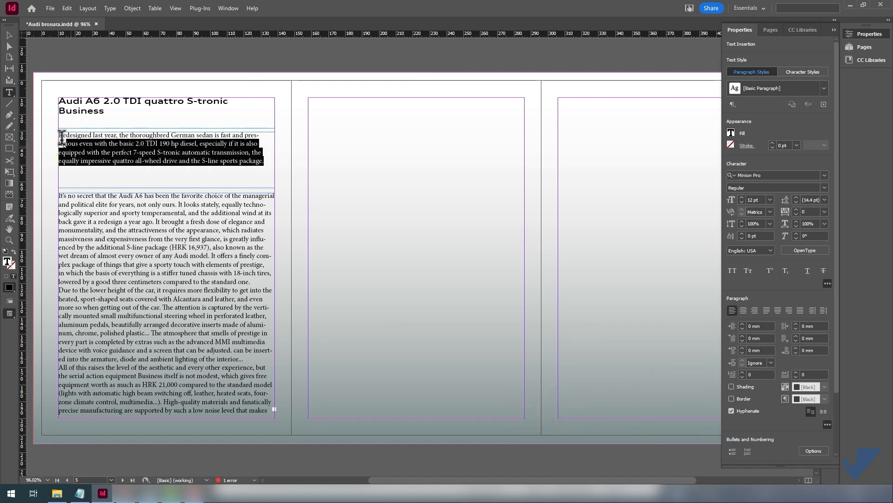
left_click(825, 175)
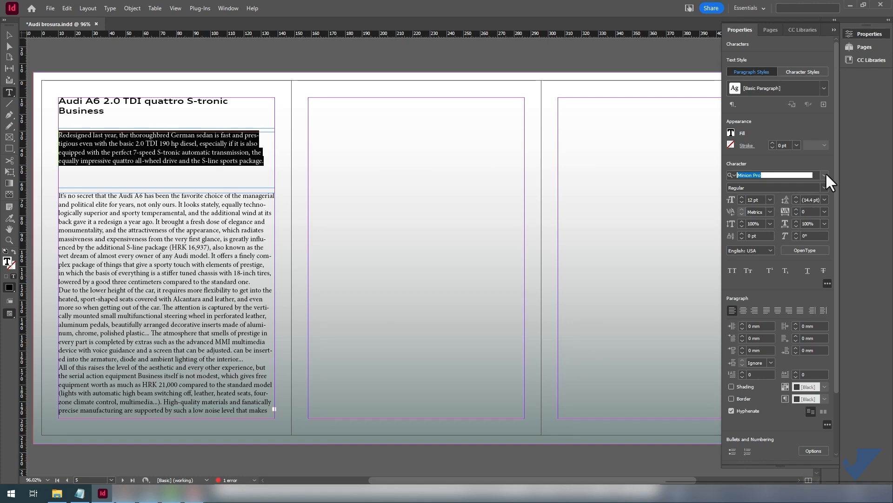
left_click(685, 233)
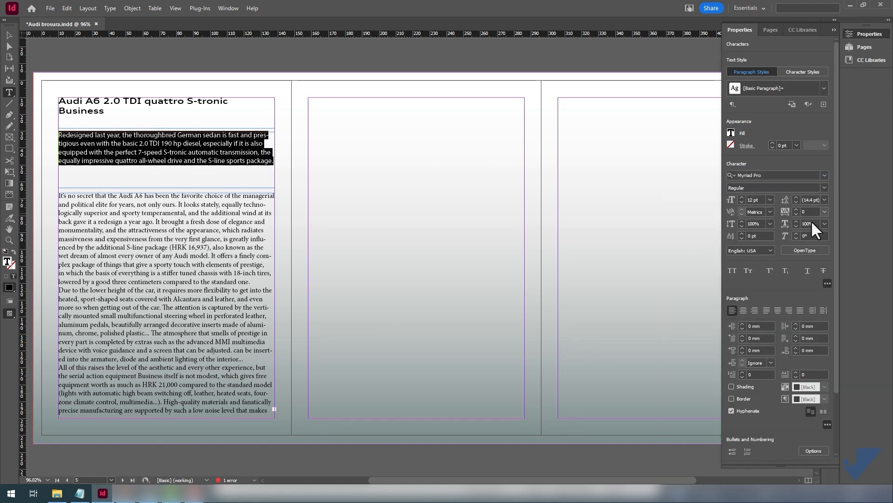
- Justify the "Redesigned last year" intro paragraph with its last line aligned left and set its font style to Bold
left_click(766, 310)
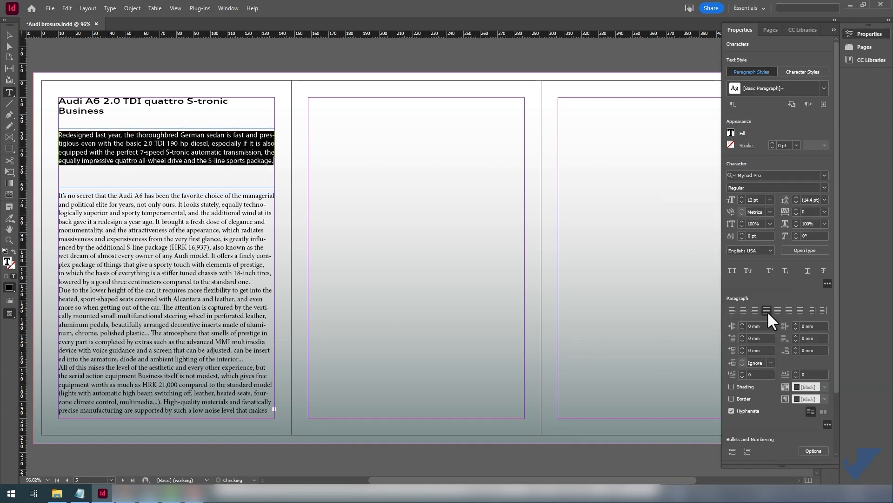
left_click(825, 188)
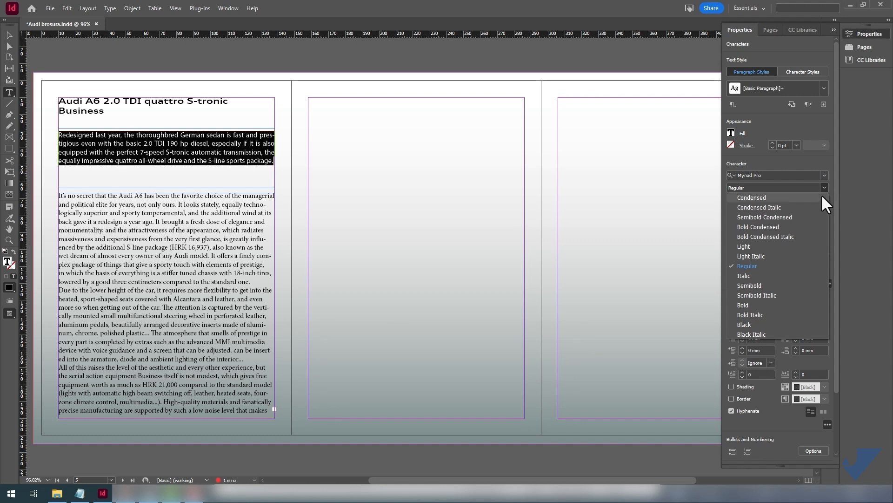
left_click(750, 303)
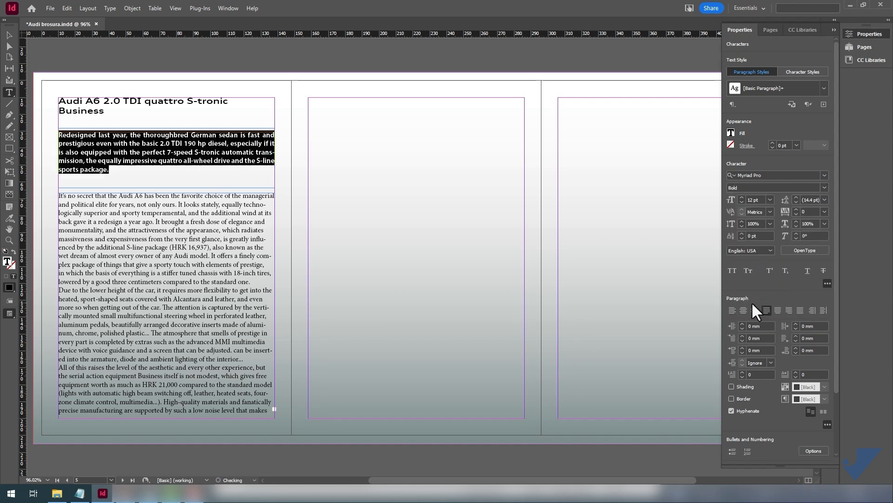
left_click(10, 34)
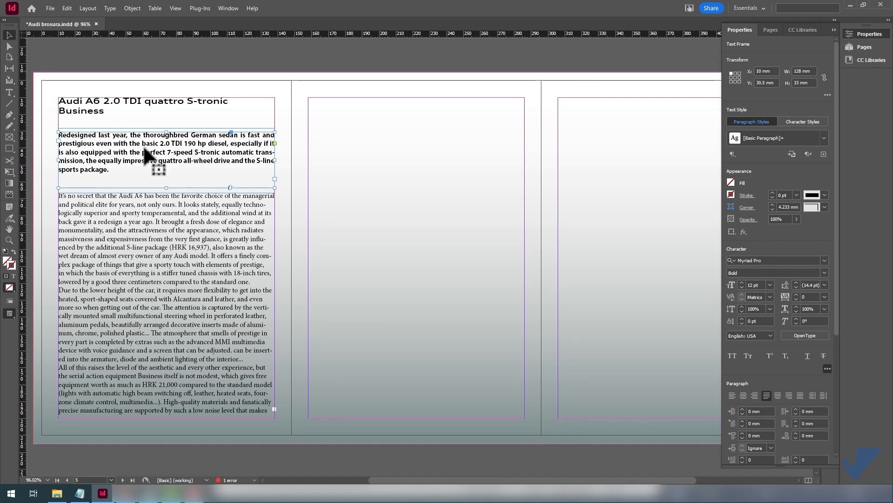
- Format the body text on the first interior page in Myriad Pro Condensed at 10 pt
left_click(173, 209)
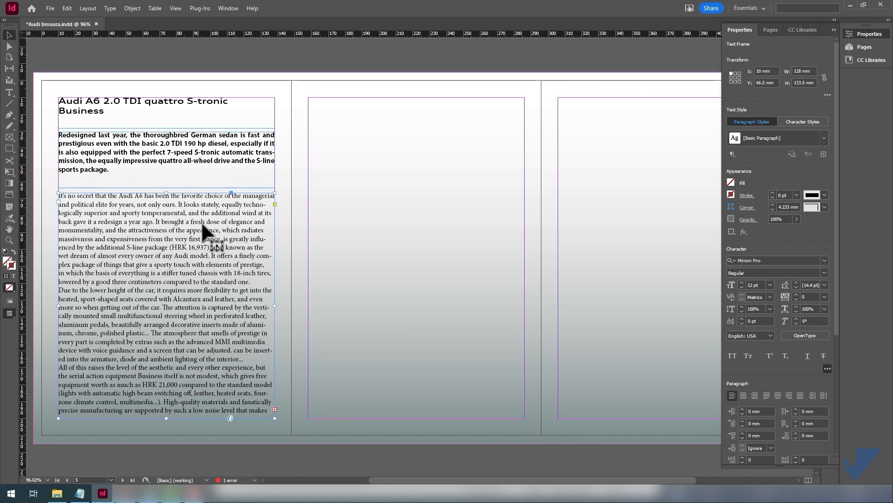
left_click(770, 284)
left_click(768, 335)
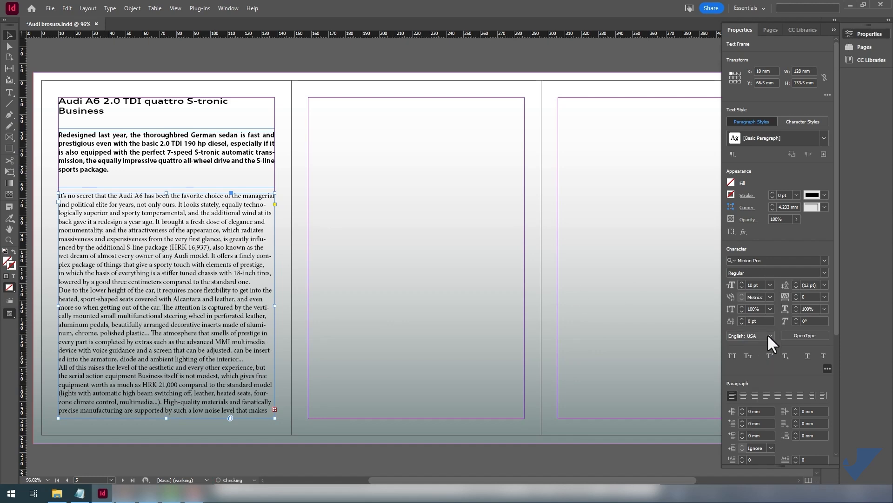
left_click(825, 260)
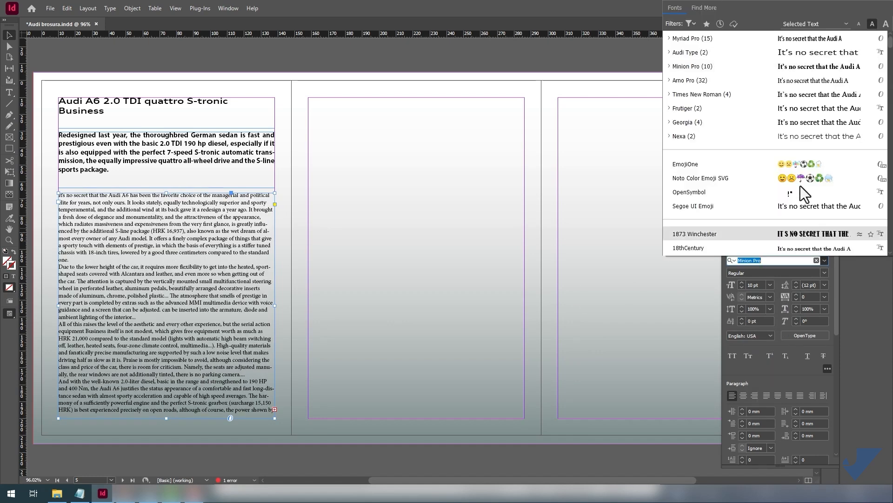
left_click(708, 40)
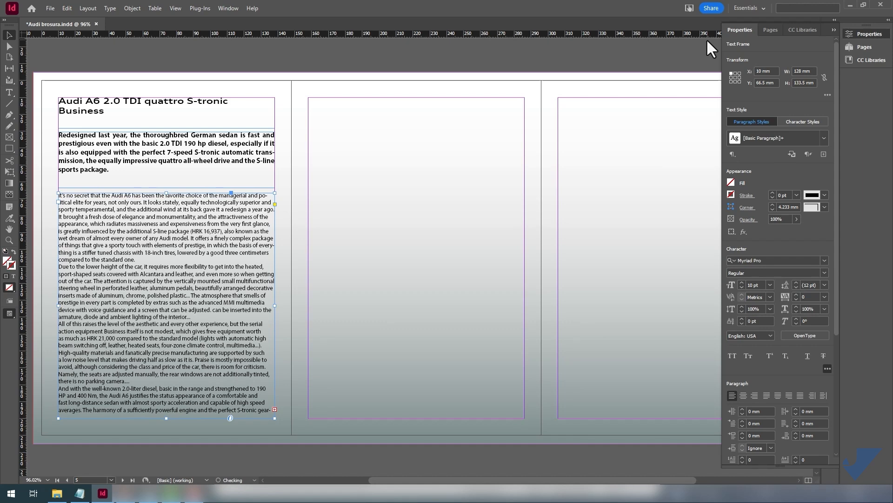
left_click(825, 273)
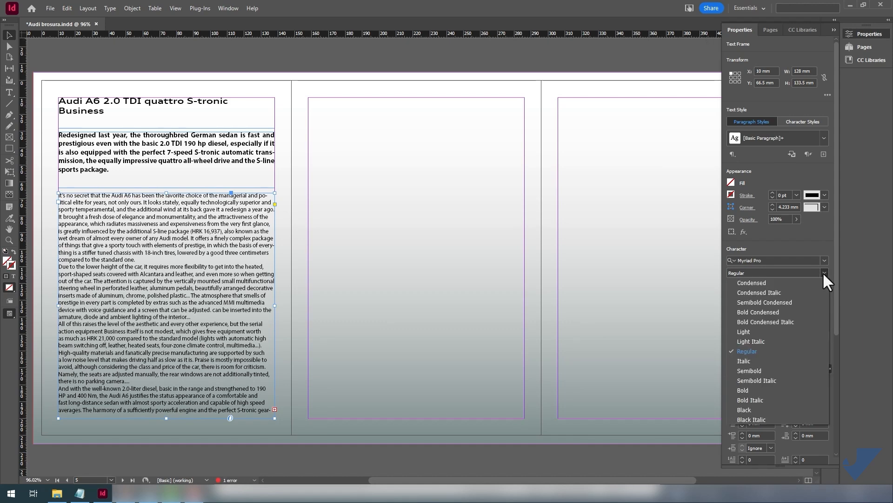
left_click(786, 283)
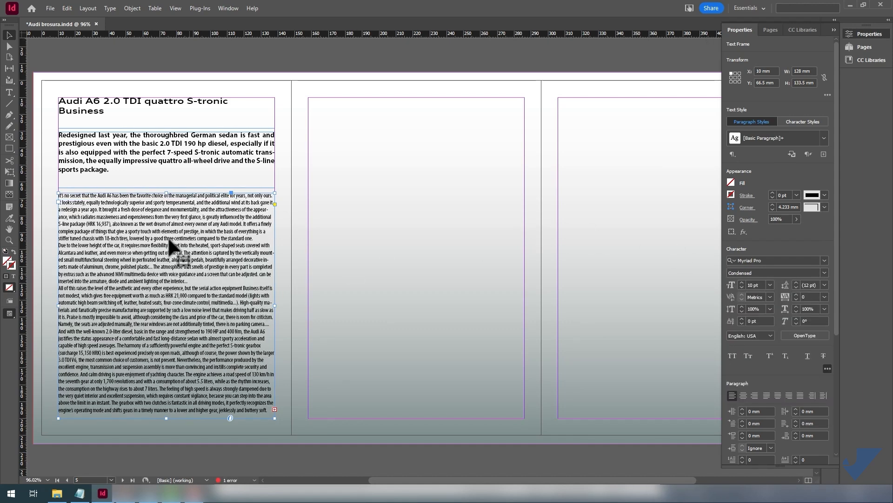
- Fit the heading frame and the intro frame to the height of their text
left_click(150, 114)
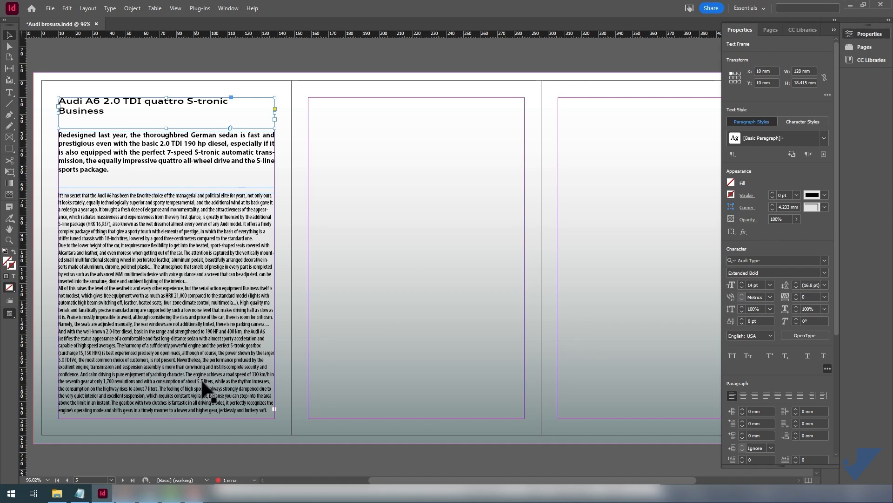
double_click(166, 128)
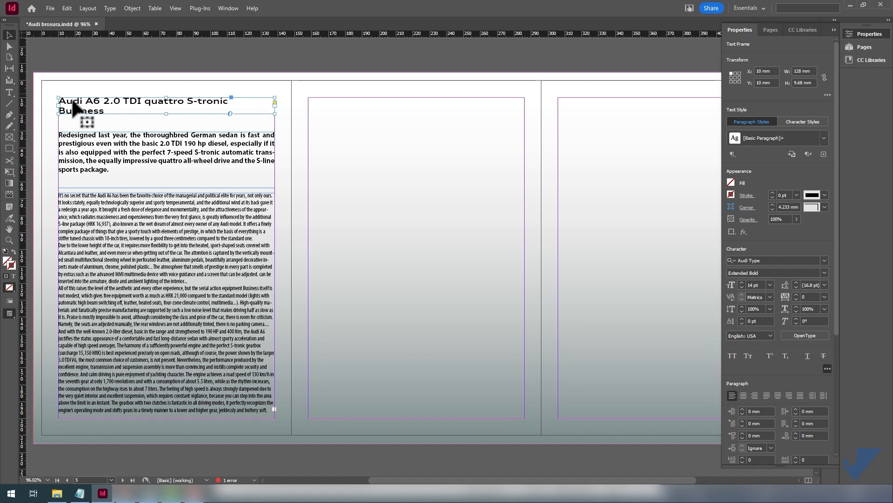
left_click(145, 146)
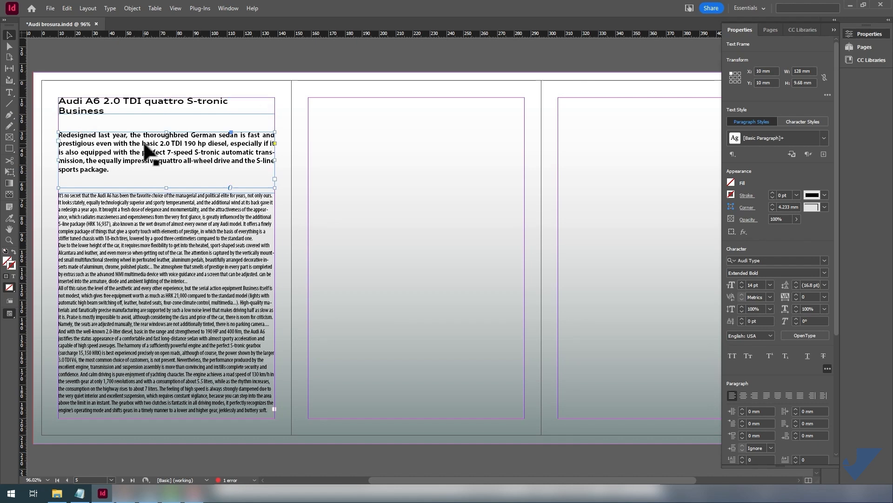
double_click(167, 187)
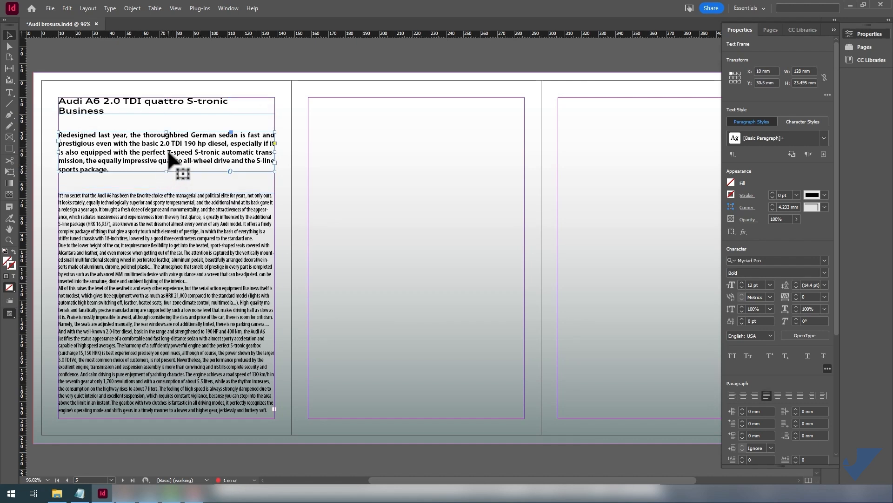
- Move the intro frame up to just below the heading and extend the body frame's upper edge to about Y 50 mm
left_click_drag(168, 150, 168, 127)
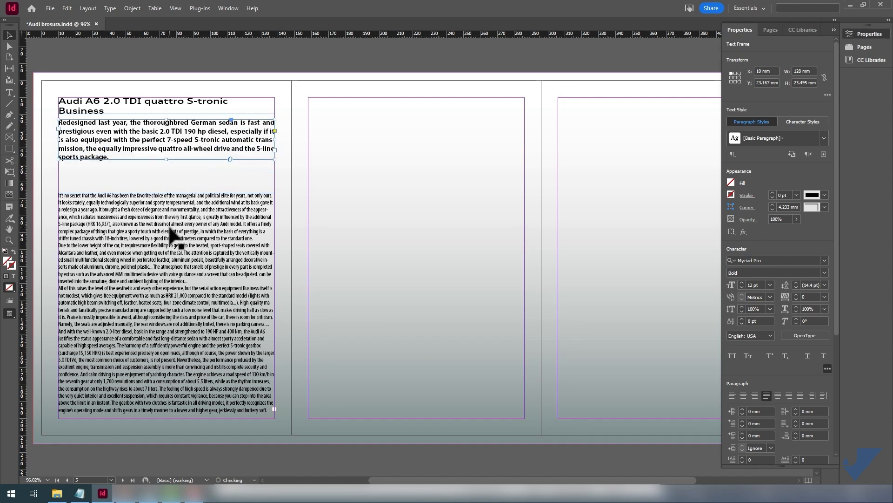
left_click(169, 223)
left_click_drag(166, 192, 171, 165)
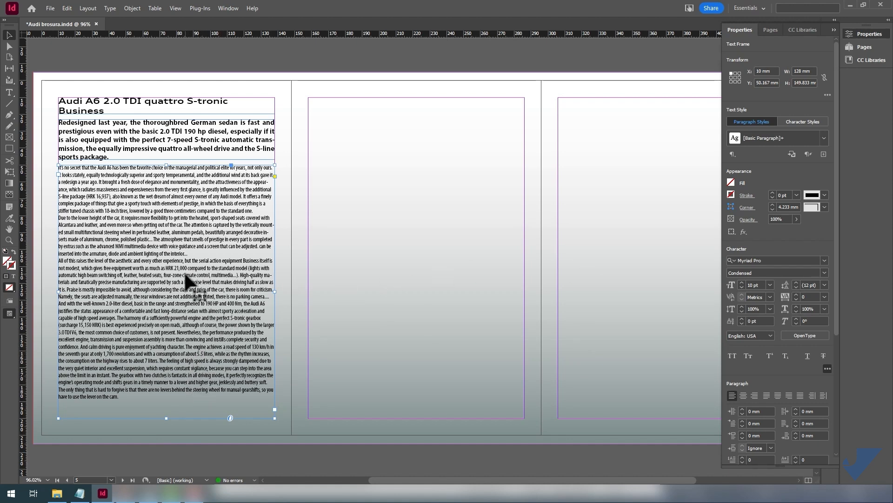
- Split the body frame into two columns with a 3 mm gutter and justify its text with the last line aligned left
key("ctrl+b")
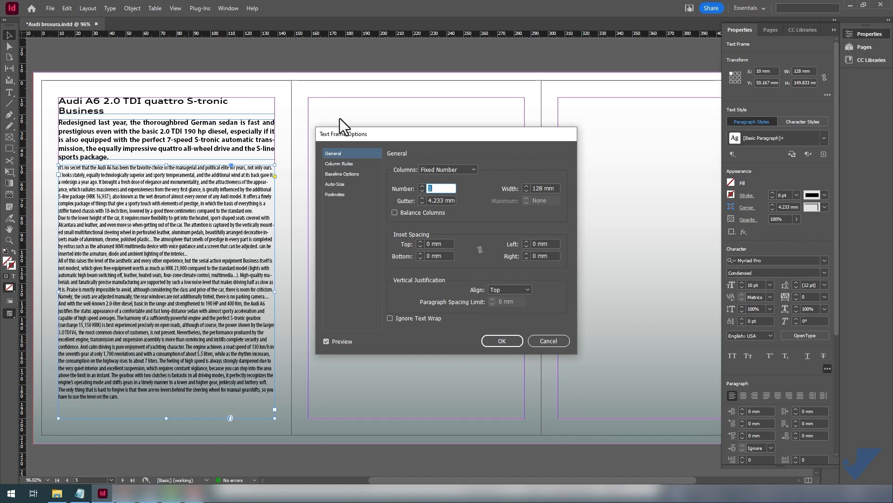
left_click(423, 186)
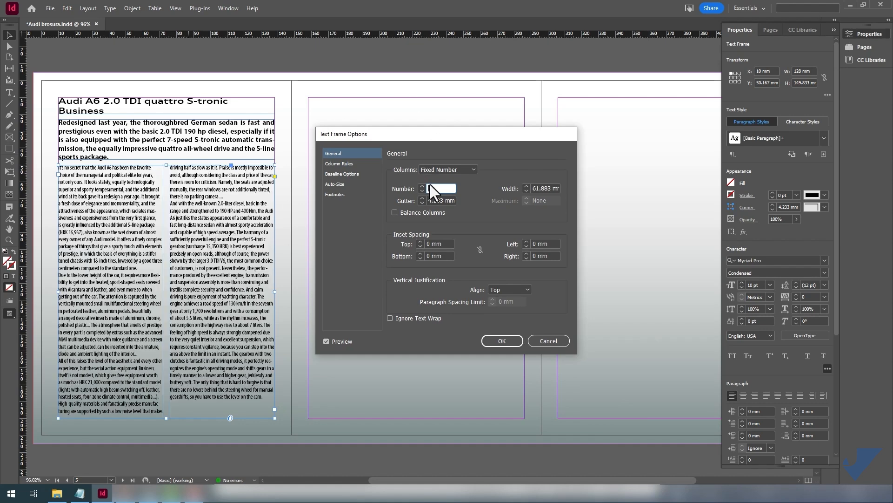
left_click(421, 203)
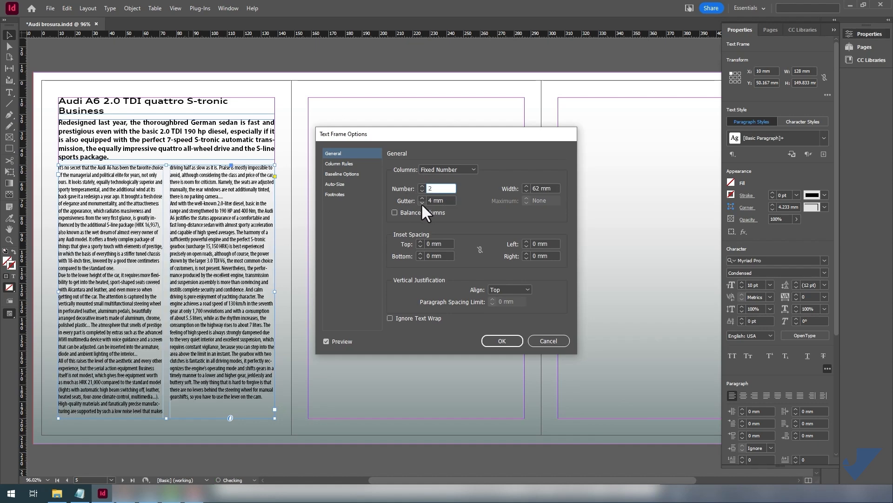
left_click(421, 203)
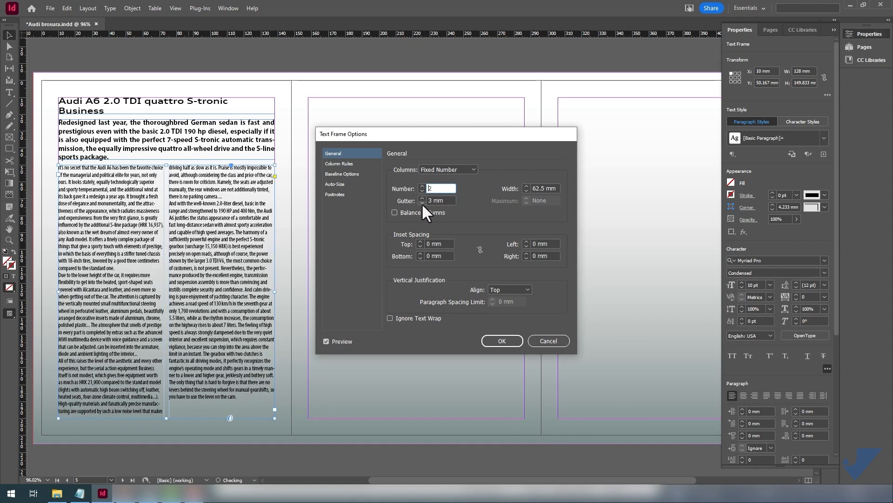
left_click(501, 342)
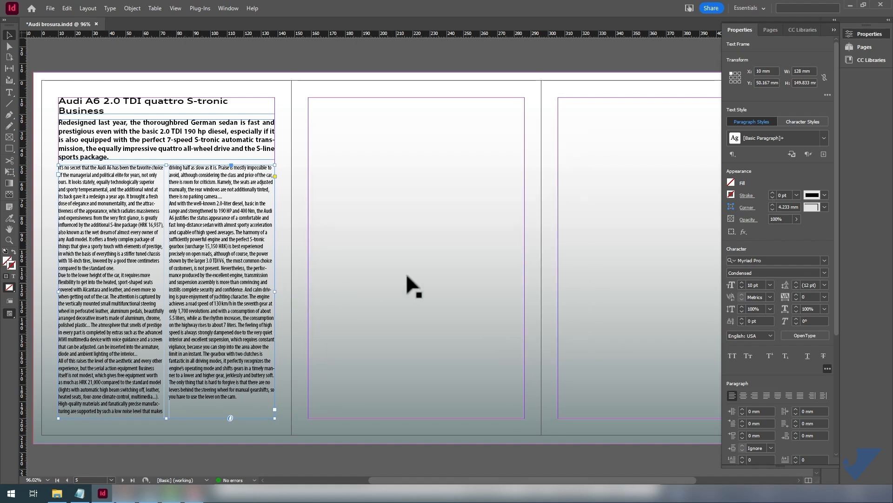
left_click(767, 396)
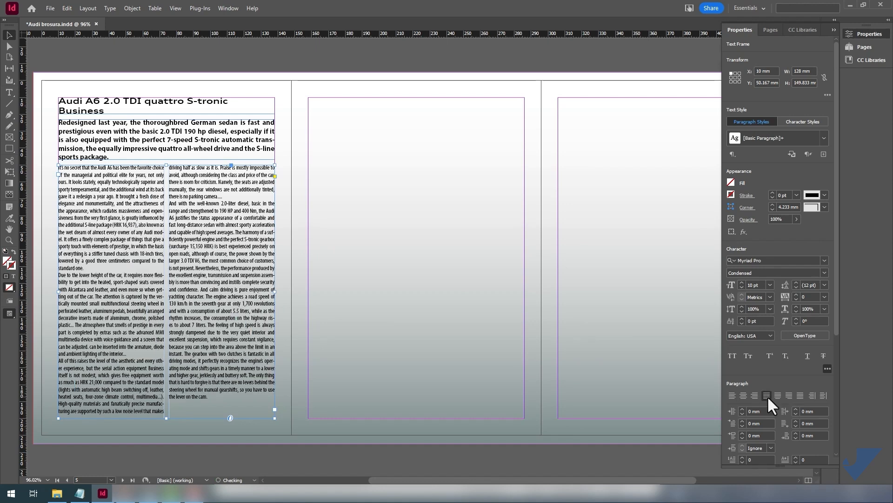
- Fill the "Audi A6 2.0 TDI quattro S-tronic Business" heading text with the red swatch C=15 M=100 Y=100 K=0
left_click(189, 102)
left_click(190, 103)
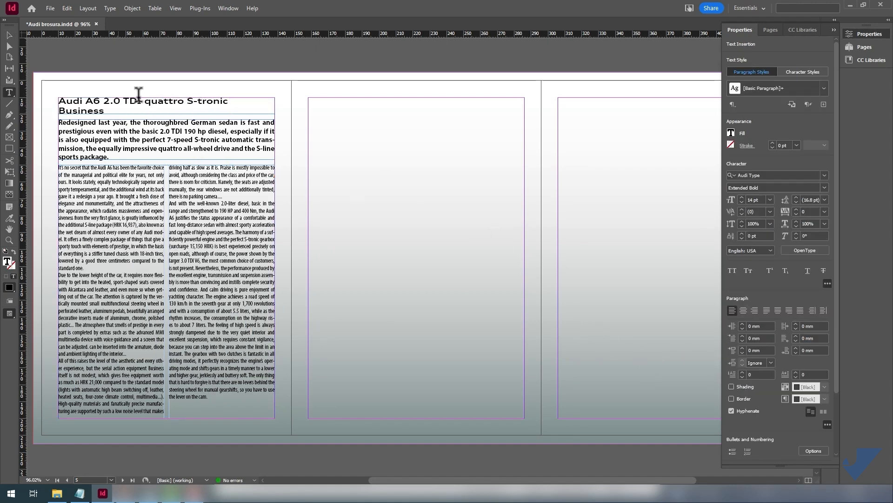
left_click_drag(105, 108, 48, 92)
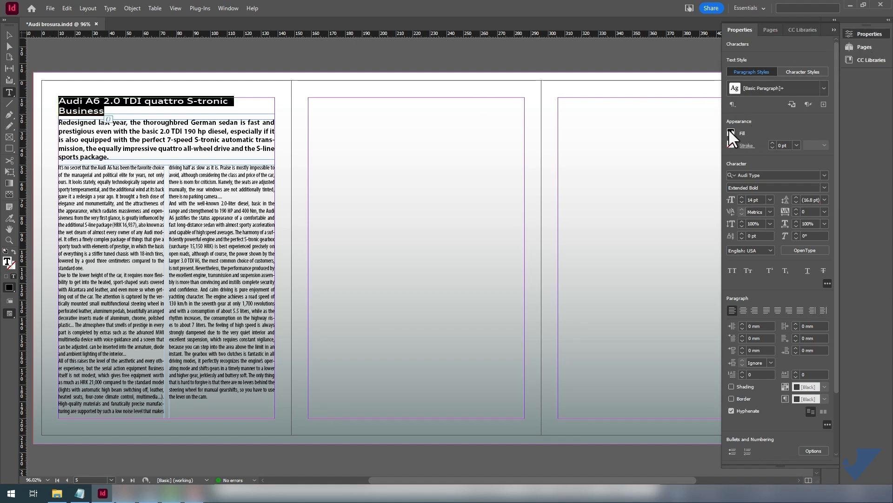
left_click(730, 133)
left_click(654, 263)
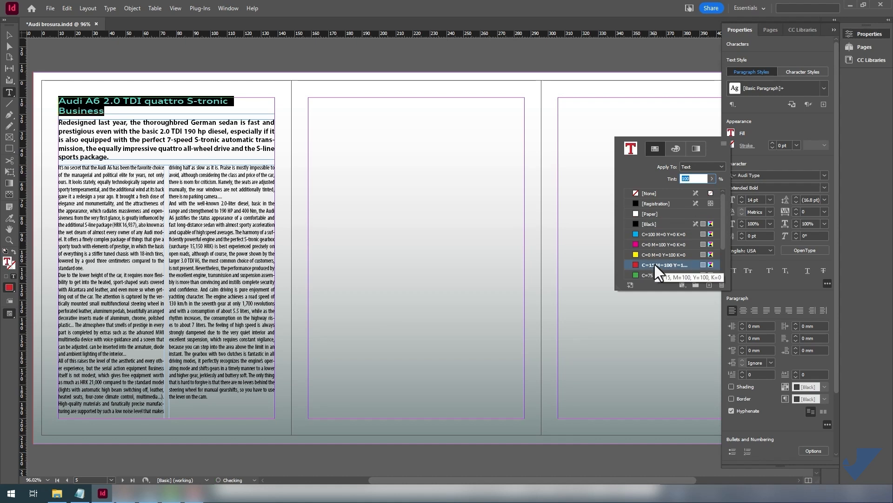
key("Escape")
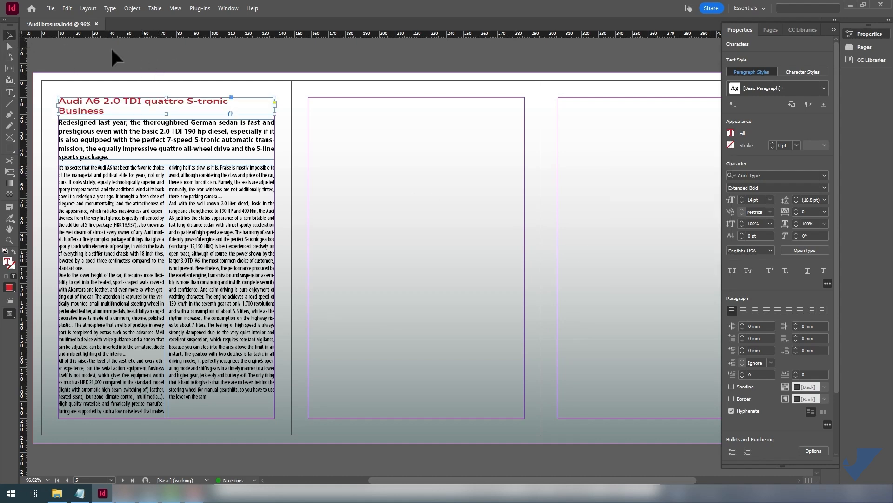
left_click(172, 52)
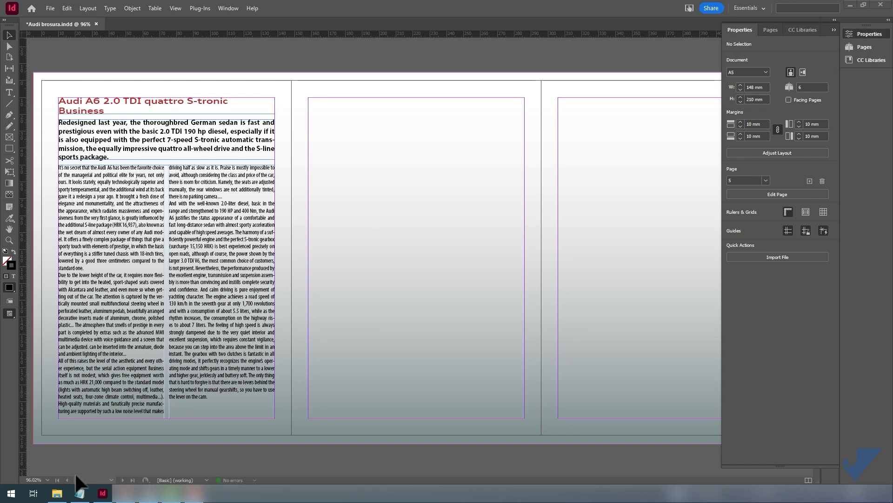
- Switch to the Brochure text file in Notepad and select the "See the other models in the offer" line under INTERIOR page 2
left_click(80, 493)
scroll(297, 207, "down", 1)
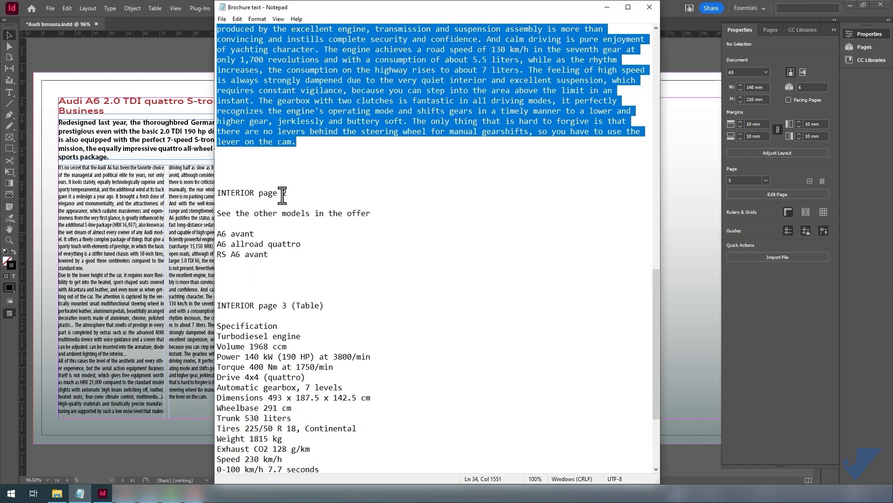
left_click_drag(218, 213, 366, 214)
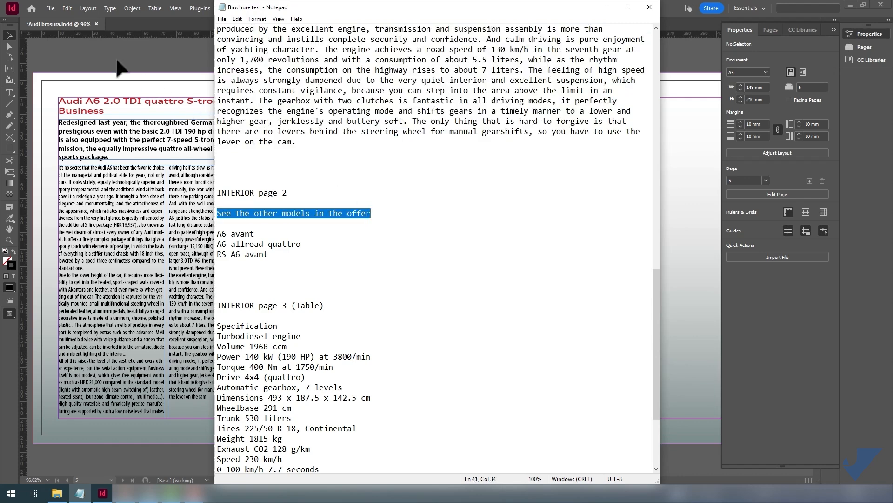
- Return to InDesign and duplicate the red heading frame onto the second interior page at X 158 mm, Y 10 mm
left_click(99, 46)
left_click(153, 95)
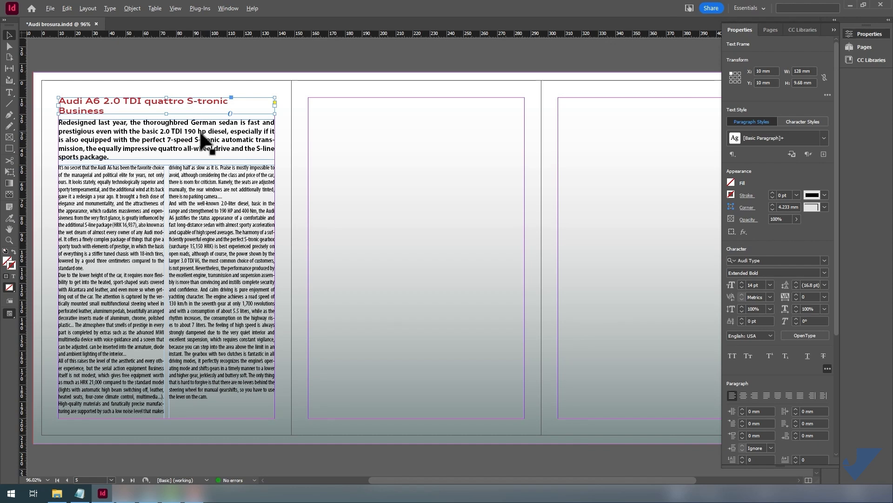
left_click_drag(203, 107, 452, 116)
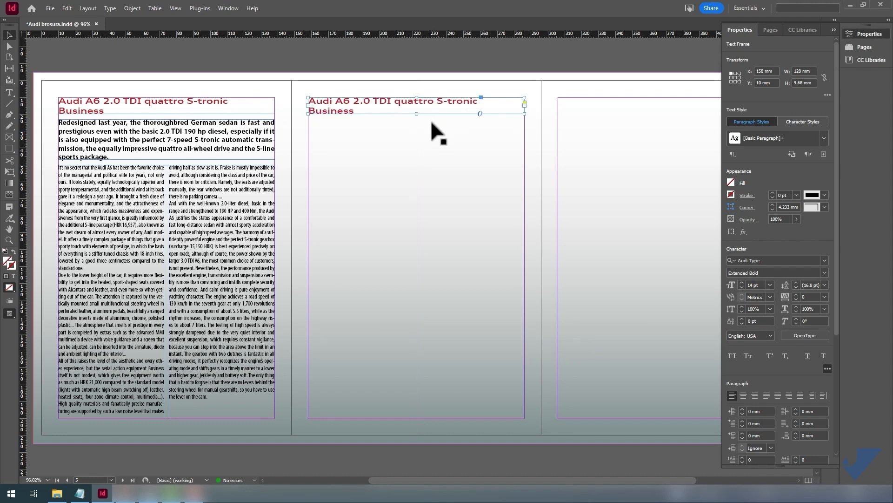
- Copy "See the other models in the offer" from Notepad and replace the duplicated heading's text on the second page with it
left_click(79, 494)
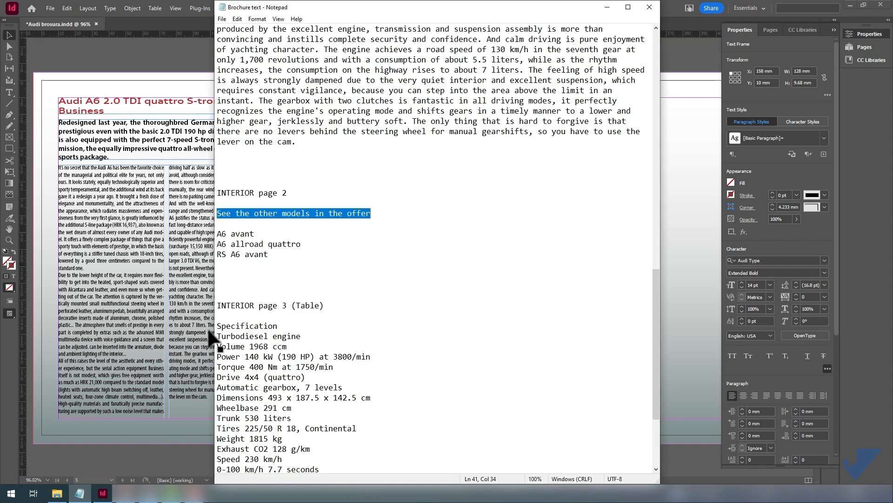
right_click(326, 213)
left_click(347, 241)
left_click(180, 63)
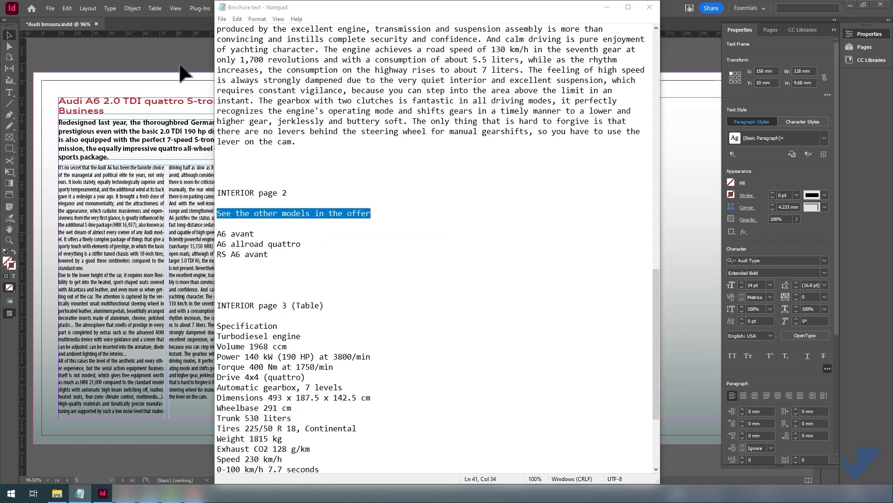
double_click(342, 114)
left_click_drag(355, 111, 303, 98)
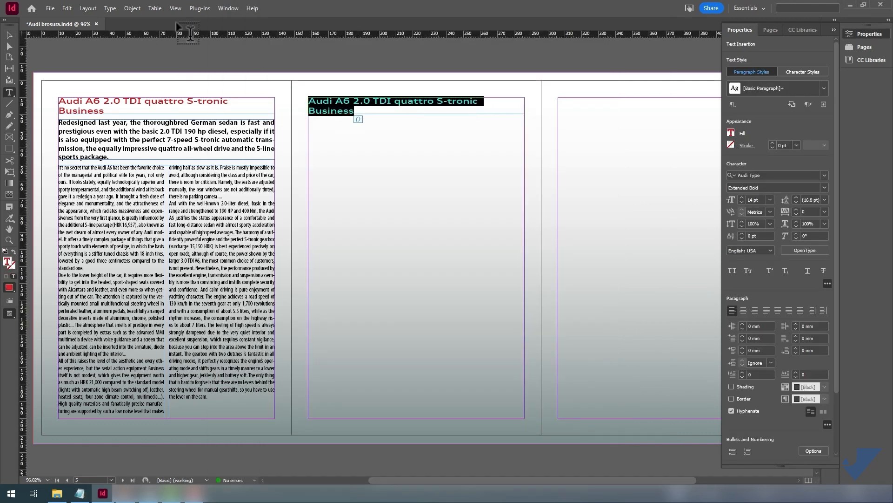
left_click(66, 8)
left_click(103, 61)
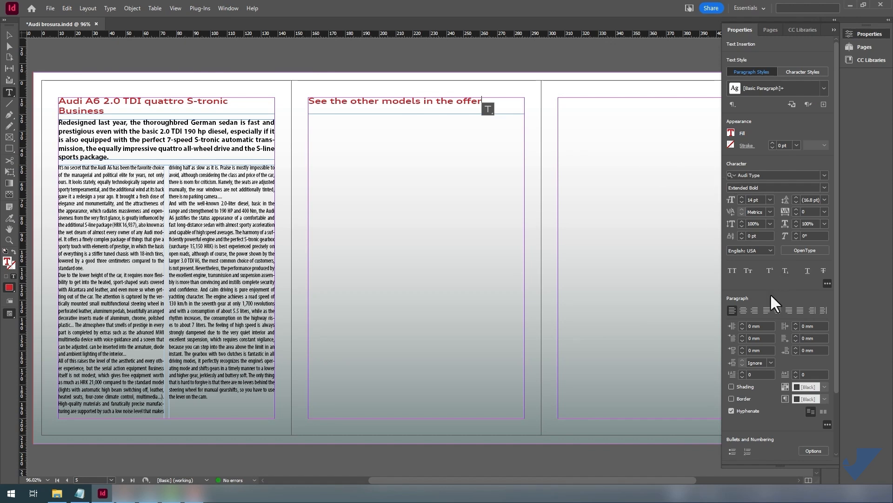
- Center the "See the other models in the offer" heading and shrink its frame height to fit the text
left_click(743, 309)
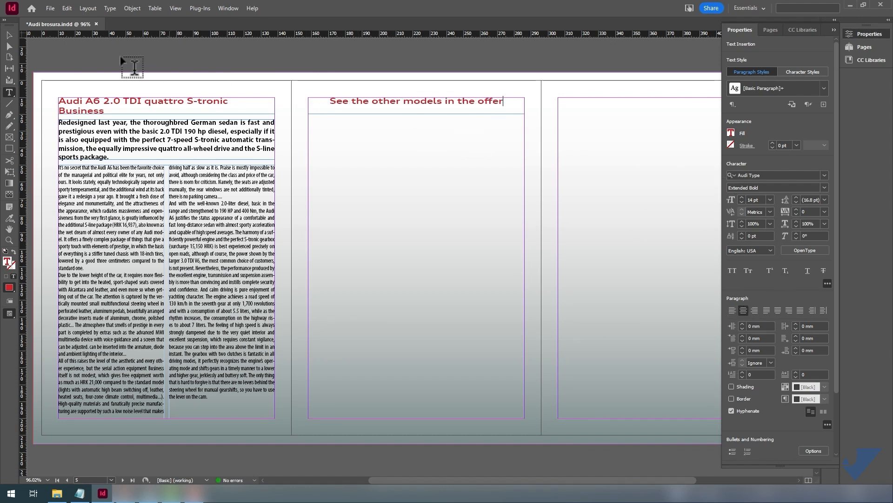
left_click(8, 33)
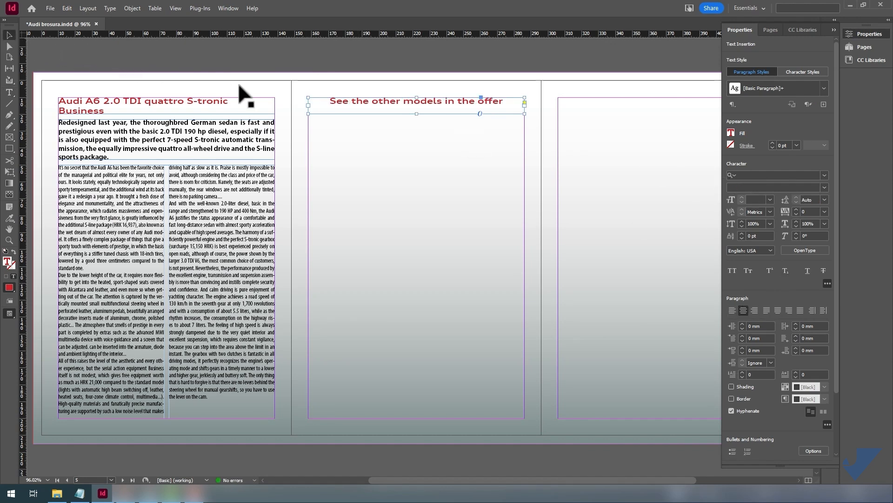
double_click(417, 113)
left_click(359, 50)
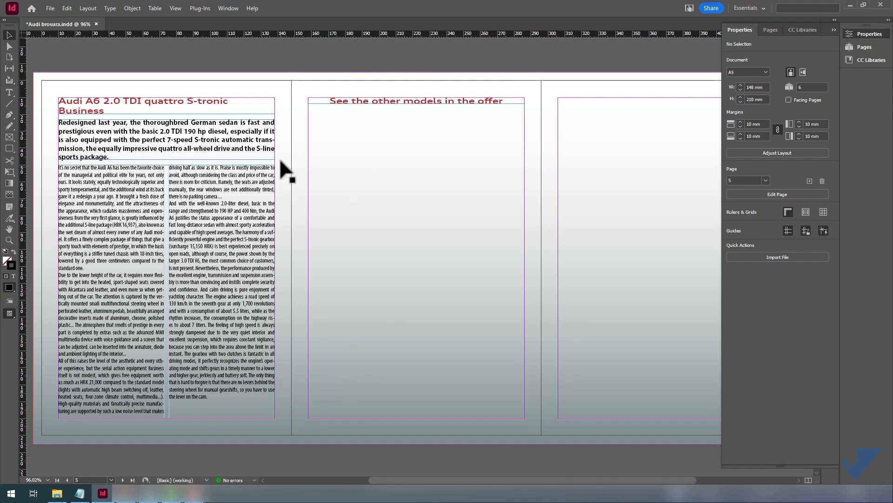
- Load the images a6 allroad quattro, a6 avant and rs a6 avant from the Images folder for placing
left_click(51, 7)
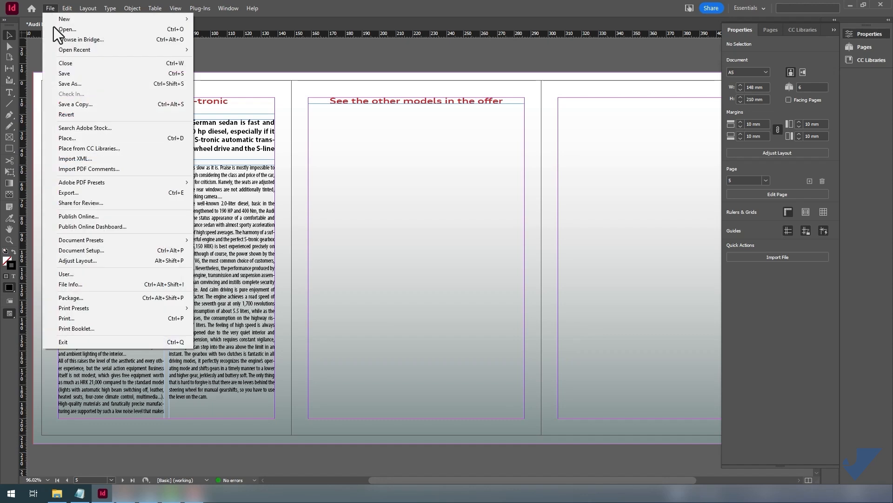
left_click(83, 139)
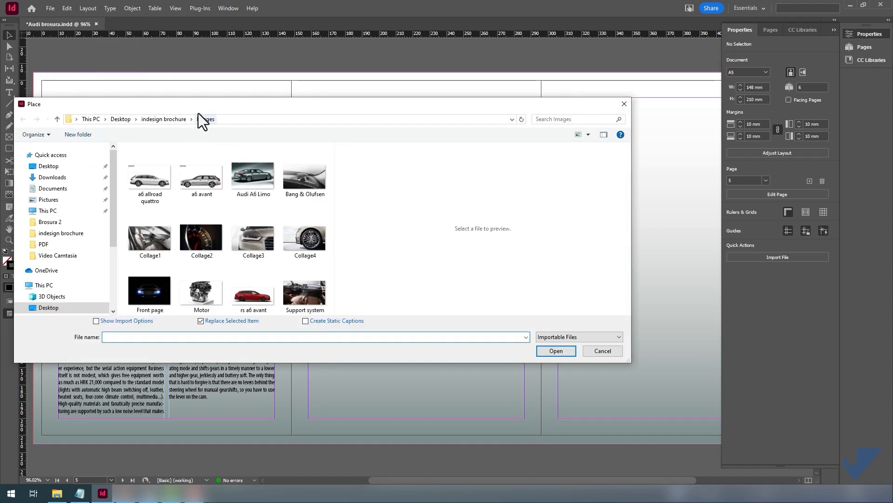
left_click_drag(236, 104, 266, 70)
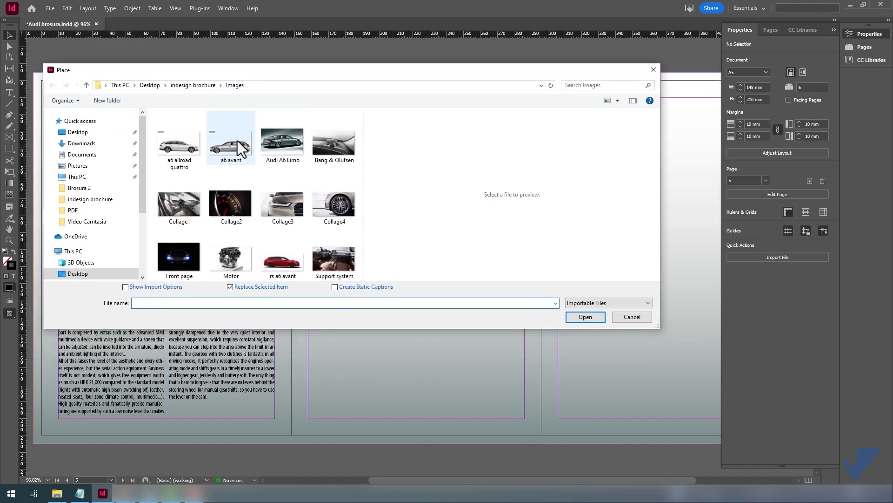
left_click(177, 148)
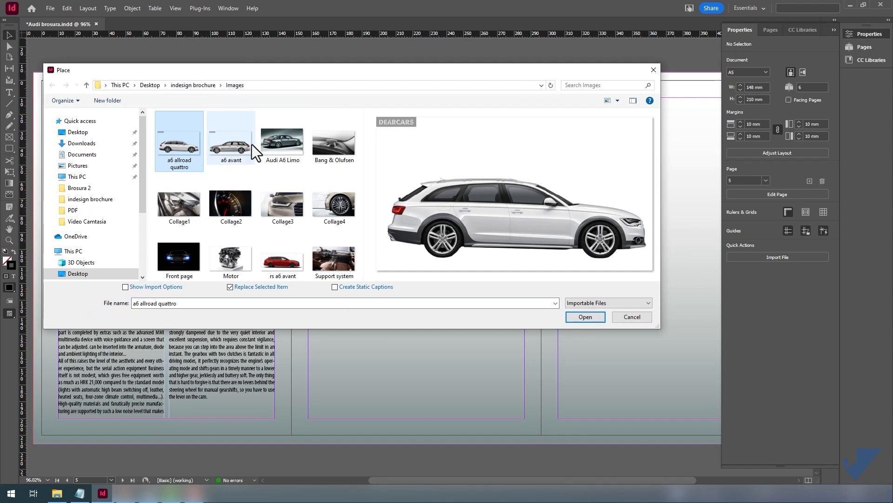
left_click(231, 147, "ctrl")
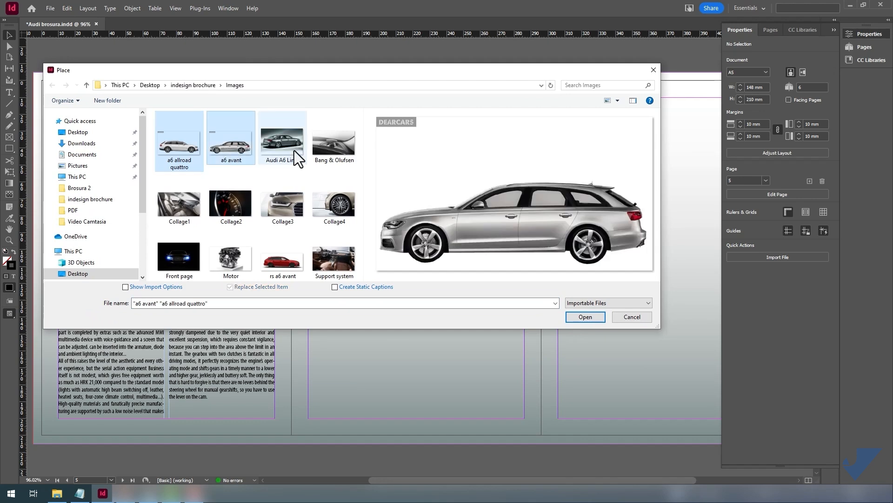
left_click(285, 263, "ctrl")
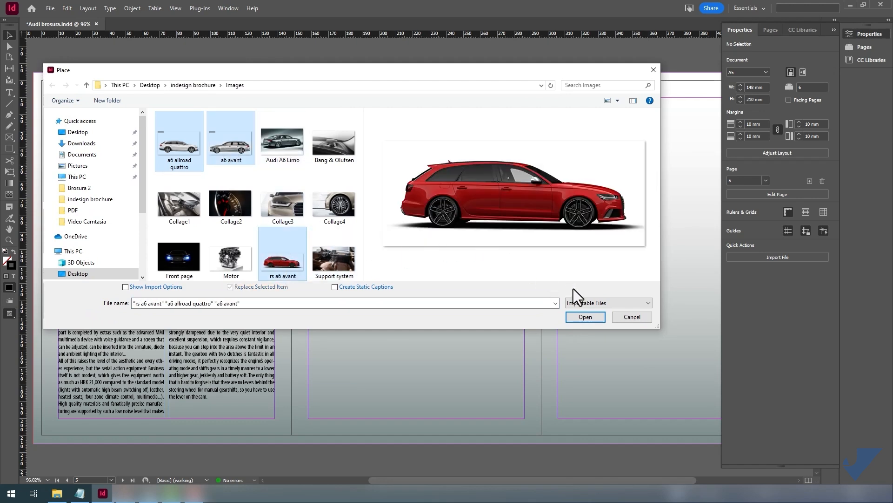
left_click(585, 317)
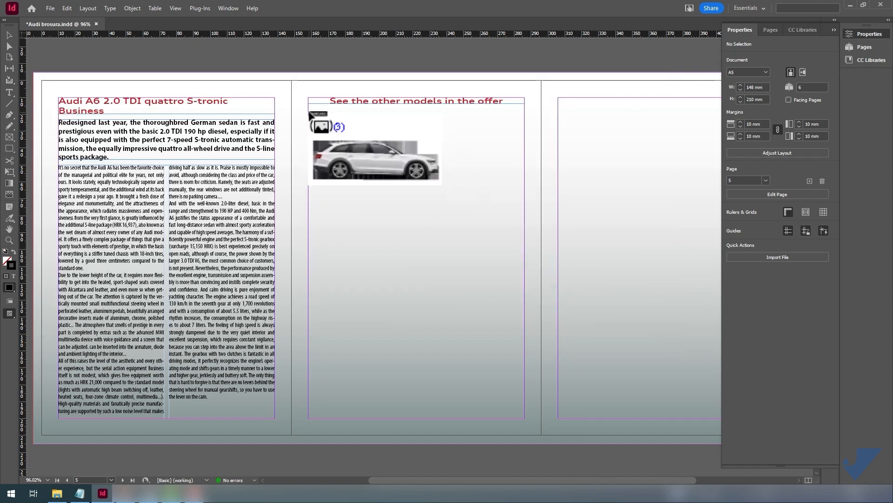
- Place the white, silver and red car images stacked beneath the second page's heading, each spanning the 128 mm margin width
left_click_drag(310, 114, 521, 179)
left_click_drag(523, 180, 523, 180)
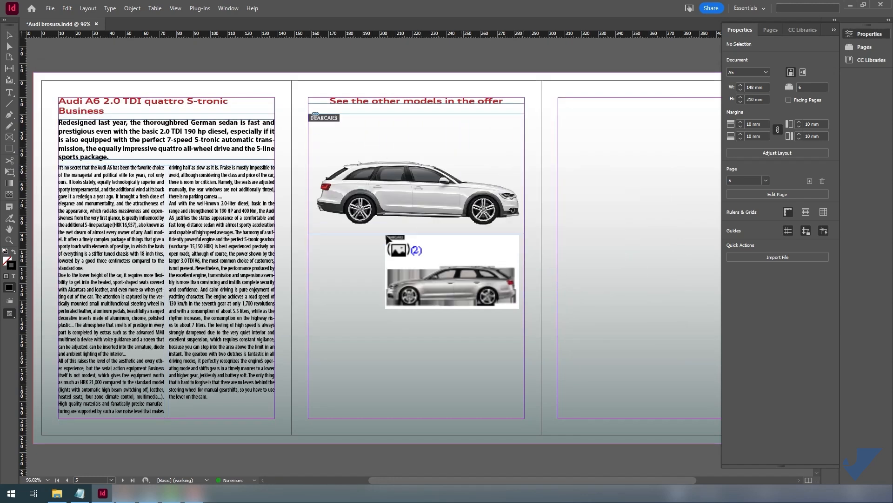
mouse_move(309, 238)
left_mouse_down()
mouse_move(442, 307)
mouse_move(516, 325)
mouse_move(525, 358)
left_mouse_up()
mouse_move(308, 366)
left_mouse_down()
mouse_move(454, 405)
mouse_move(524, 407)
mouse_move(525, 452)
left_mouse_up()
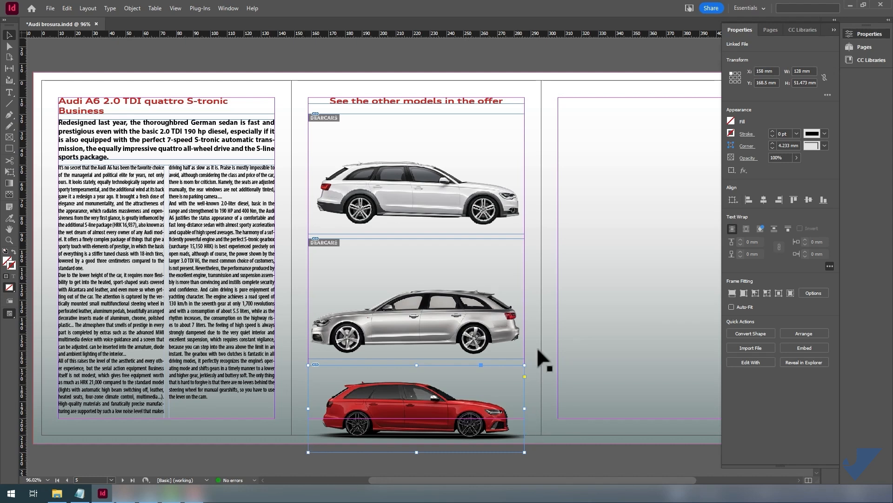
- Crop the tops of the white and silver car frames to hide the DEARCARS labels, moving the white car up beneath the heading
left_click(469, 190)
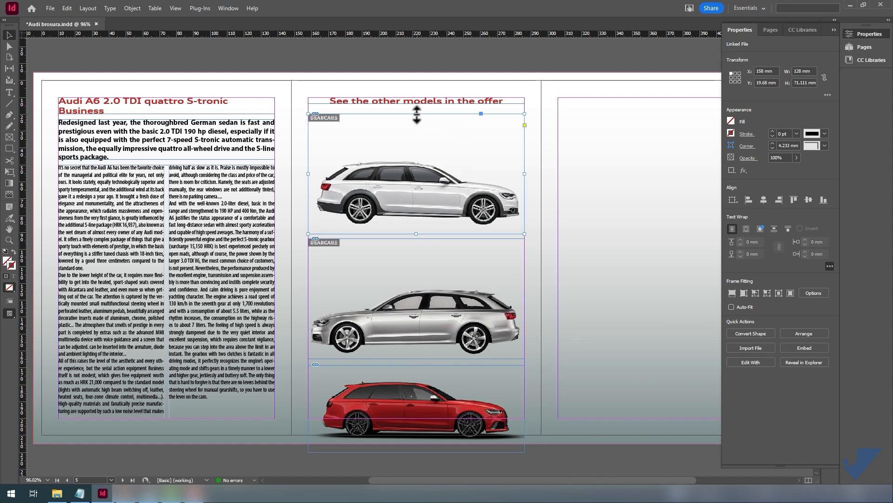
left_click_drag(417, 114, 417, 154)
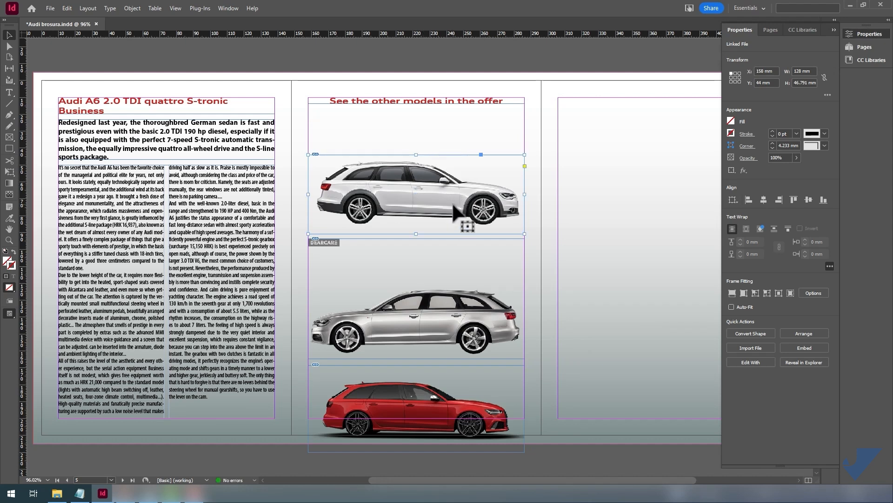
left_click_drag(451, 202, 452, 147)
left_click(448, 269)
left_click_drag(416, 238, 446, 232)
- Trim the red car frame's upper and lower edges, and move the red and silver cars up to space the three images within the page margins
left_click(435, 387)
left_click_drag(417, 366, 417, 372)
left_click_drag(416, 452, 417, 444)
left_click_drag(452, 399, 465, 364)
left_click_drag(477, 283, 477, 268)
left_click(501, 64)
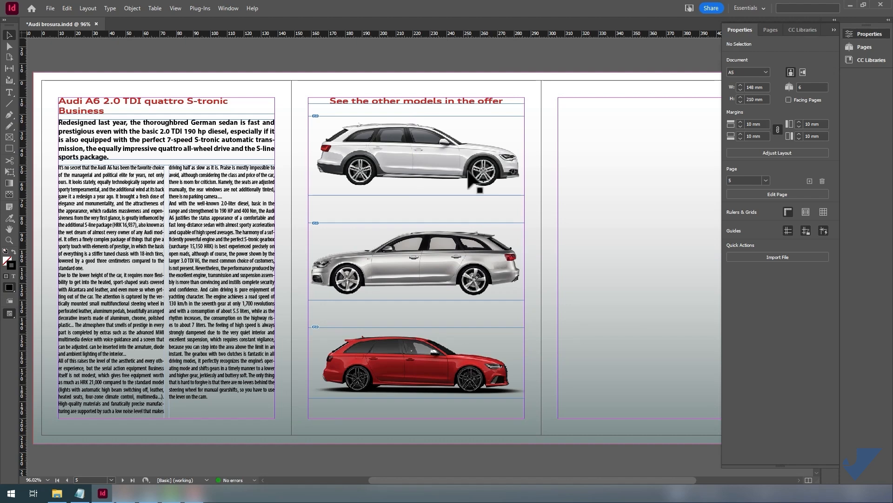
- Draw a rectangle about 77 × 7 mm beneath the white car, ending at the second page's right margin
left_click(9, 148)
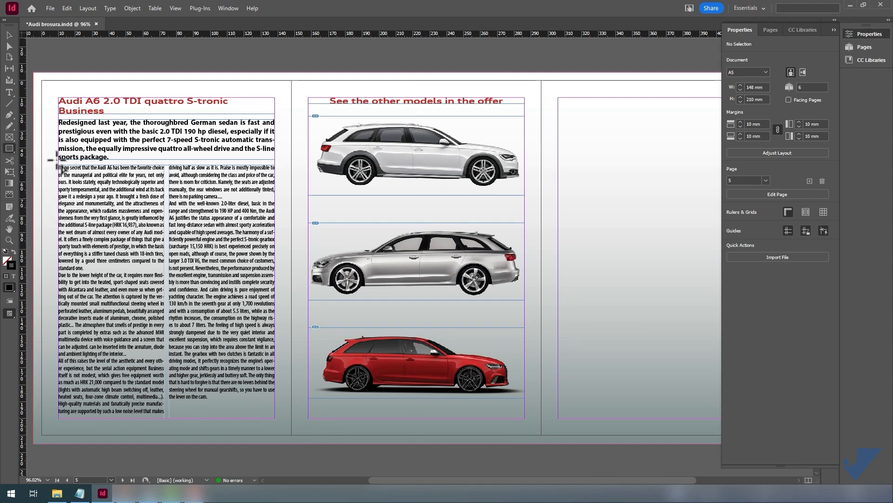
left_click_drag(395, 200, 524, 212)
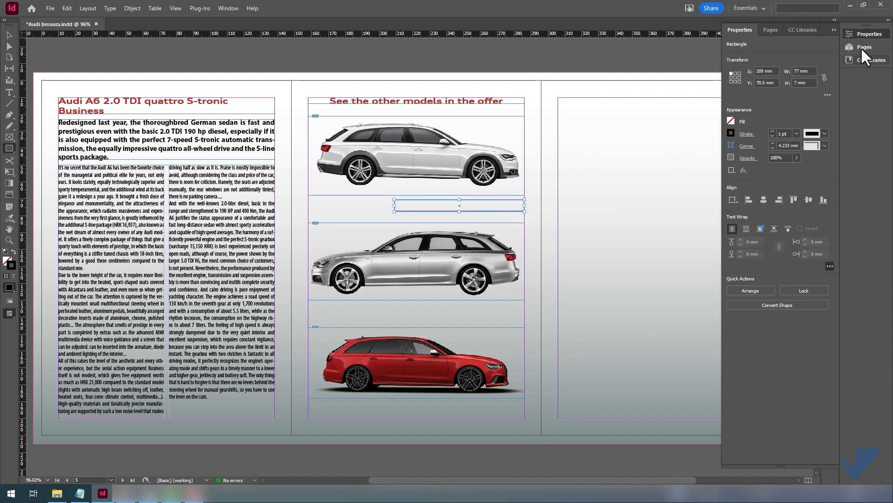
- Fill the rectangle with the dark Colorful_Theme swatch C=71 M=51 Y=56 K=30 and set its stroke to None
left_click(834, 29)
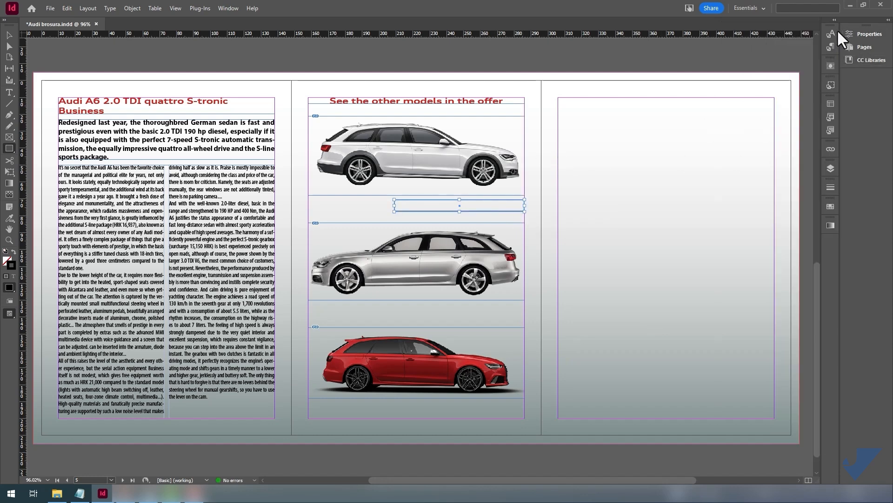
left_click(831, 206)
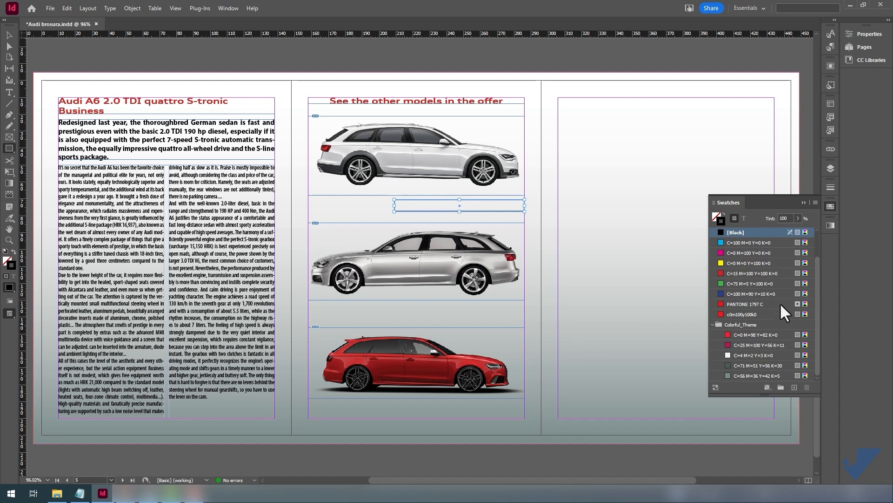
left_click(729, 364)
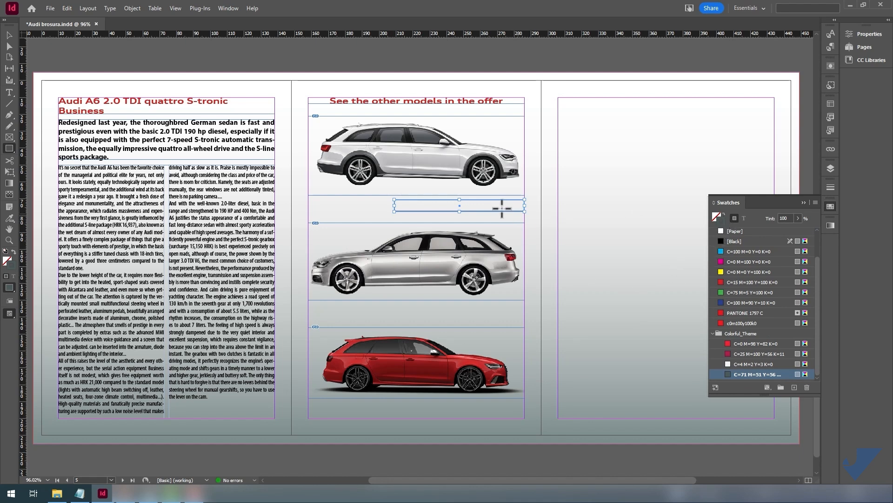
left_click(715, 215)
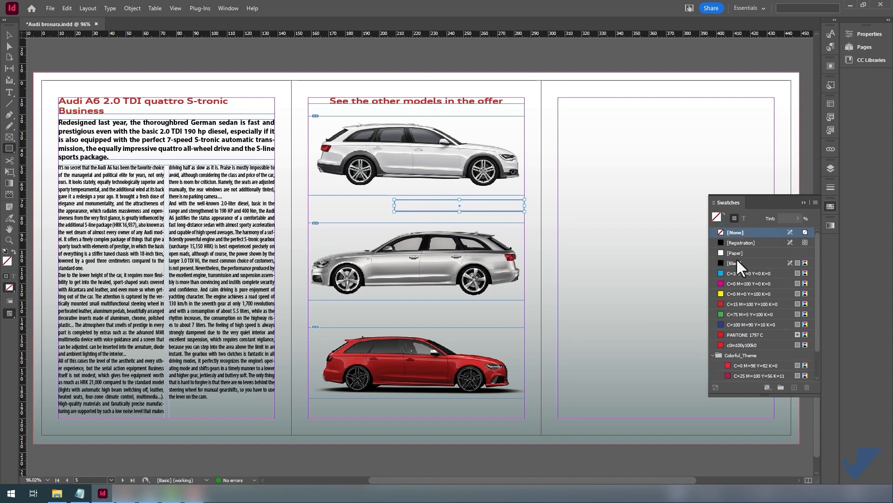
scroll(818, 306, "down", 2)
left_click(747, 374)
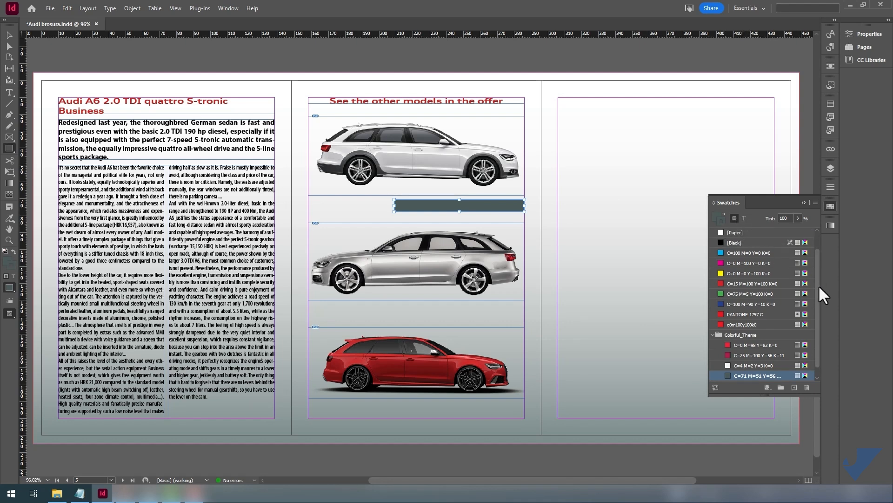
scroll(819, 288, "up", 2)
left_click(751, 230)
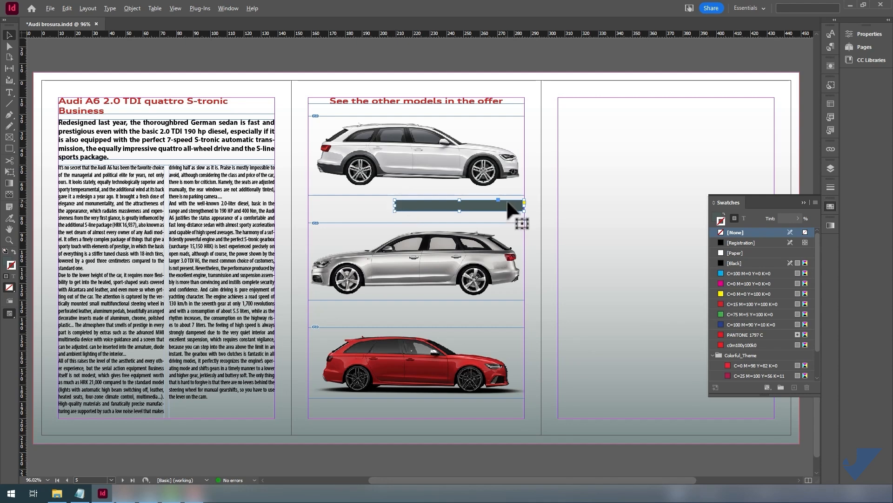
- Duplicate the dark bar beneath the silver and red cars, and move the red car slightly down toward its bar
left_click_drag(491, 212, 491, 309)
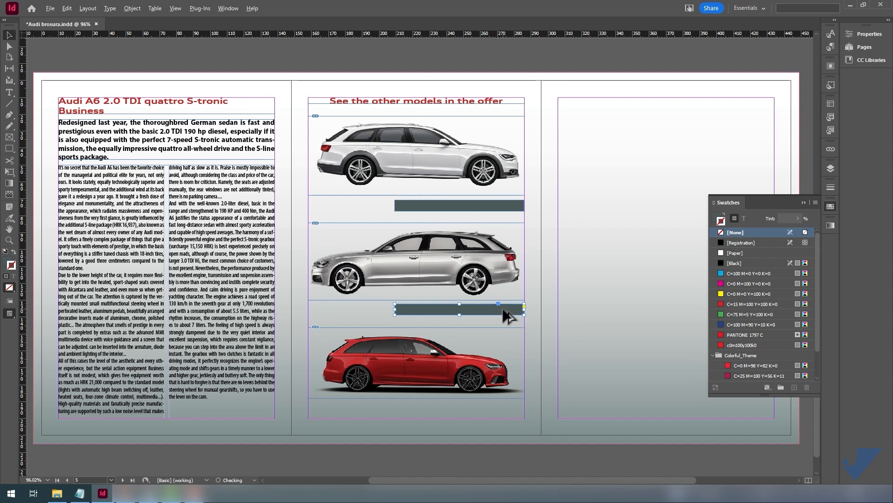
left_click_drag(508, 311, 507, 413)
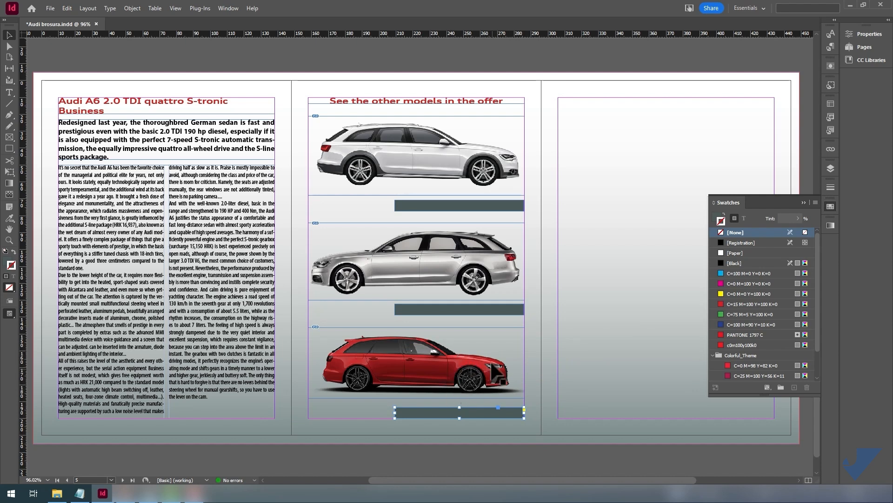
left_click_drag(465, 365, 468, 376)
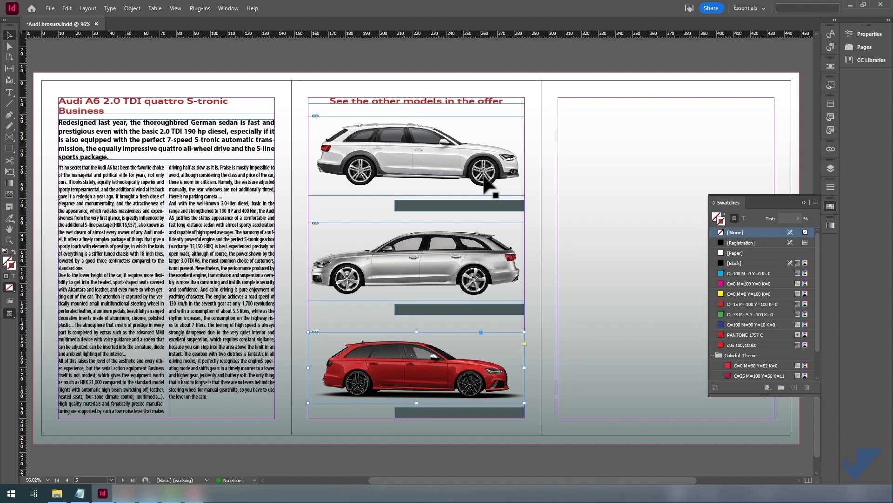
left_click(471, 89)
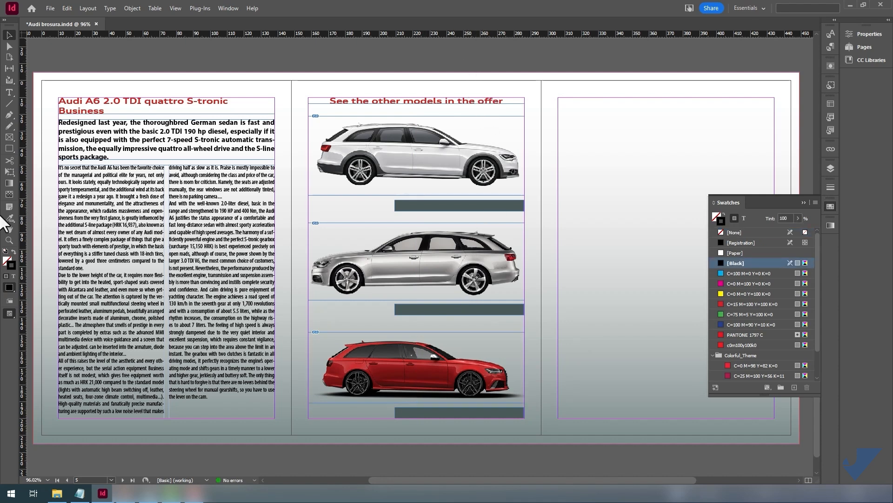
- Create a text frame over the dark bar beneath the white car
left_click(7, 91)
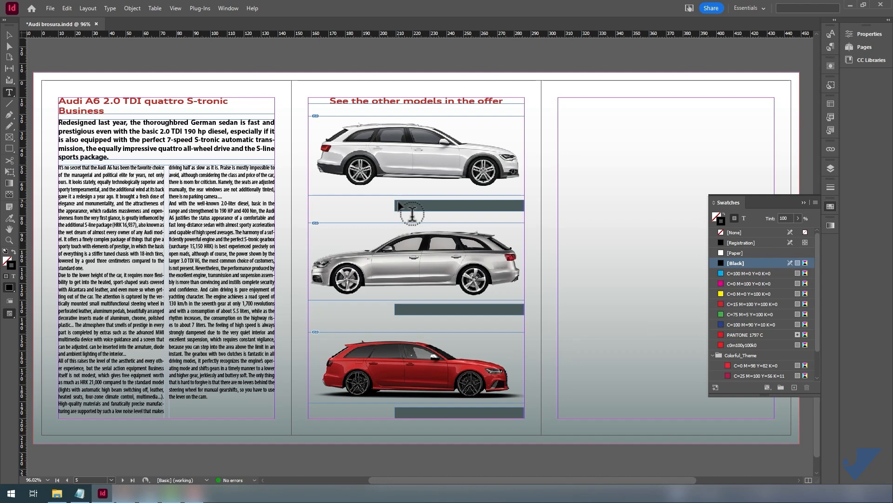
left_click_drag(399, 201, 522, 209)
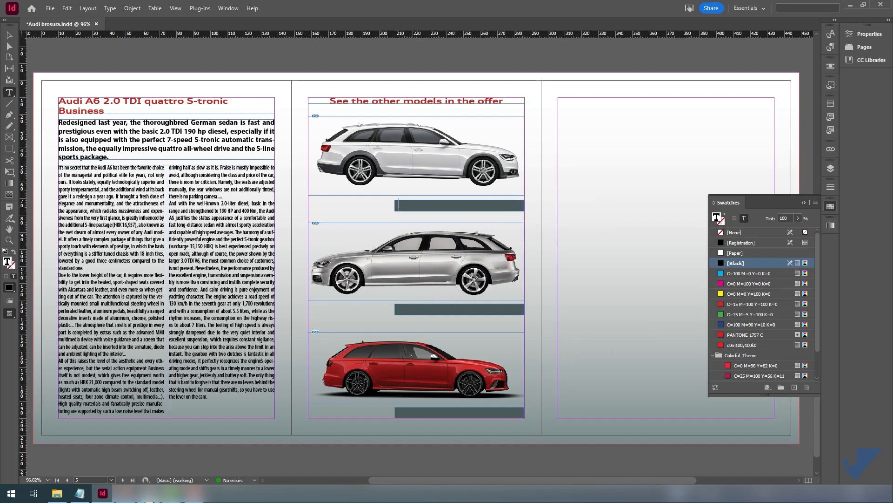
- Switch to the Brochure text file in Notepad and copy "A6 avant" under INTERIOR page 2
left_click(81, 494)
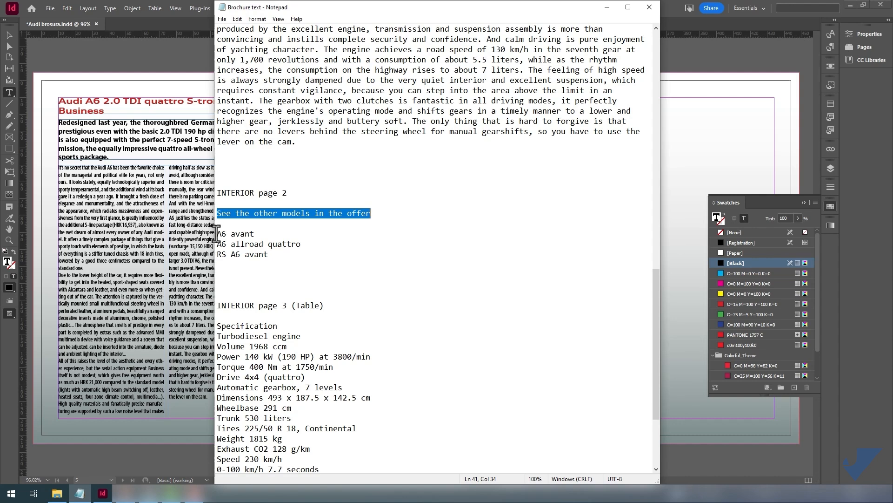
left_click_drag(216, 234, 255, 234)
right_click(255, 235)
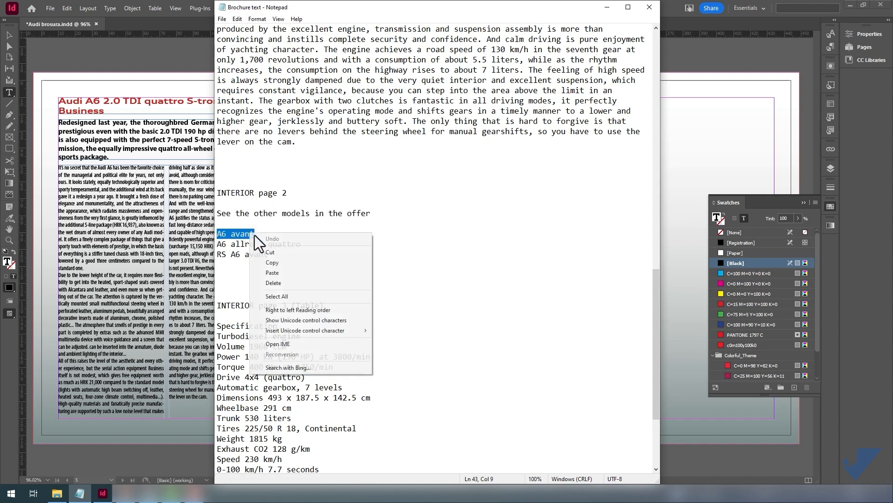
left_click(275, 261)
- Return to InDesign, paste "A6 avant" into the text frame on the bar beneath the white car, and select the pasted text
left_click(141, 19)
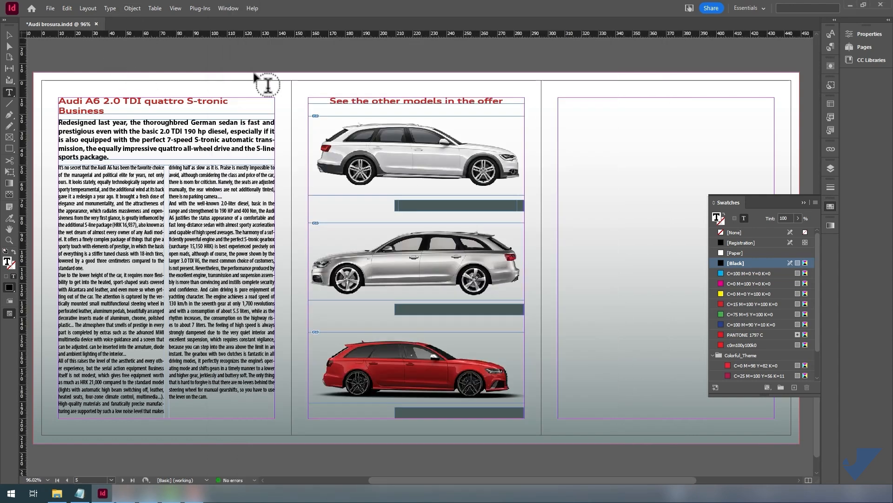
left_click(415, 207)
left_click(69, 8)
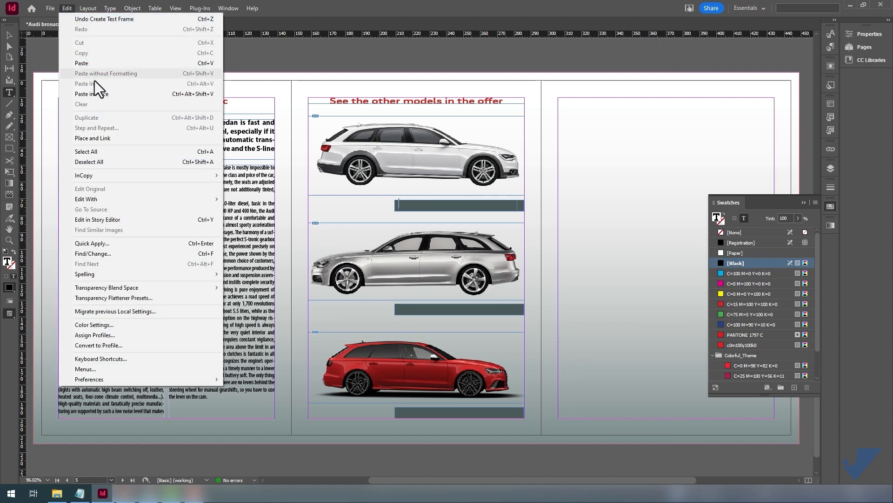
left_click(97, 63)
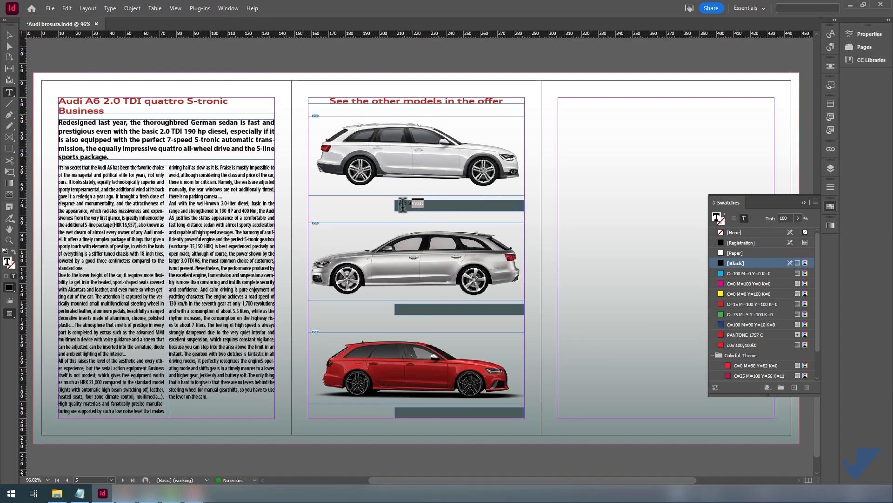
left_click_drag(424, 203, 399, 203)
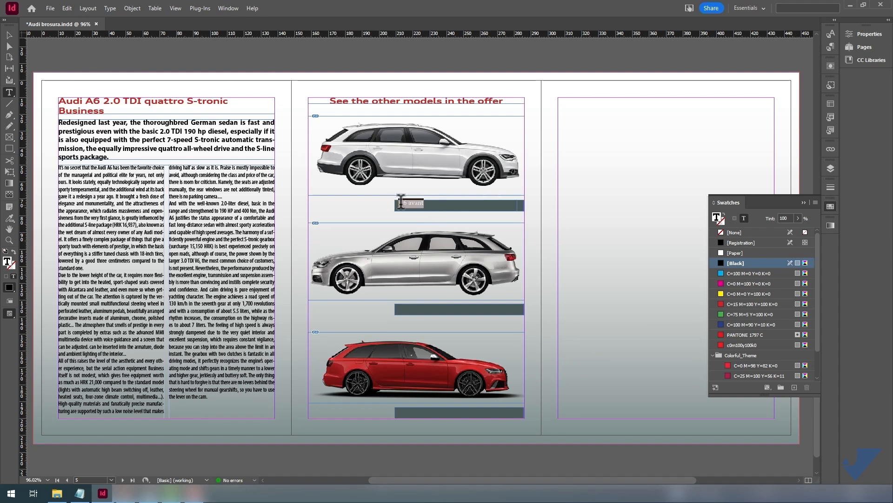
- Set the selected "A6 avant" text to the Audi Type Extended Normal font and fill it with the [Paper] swatch
left_click(867, 35)
left_click(824, 175)
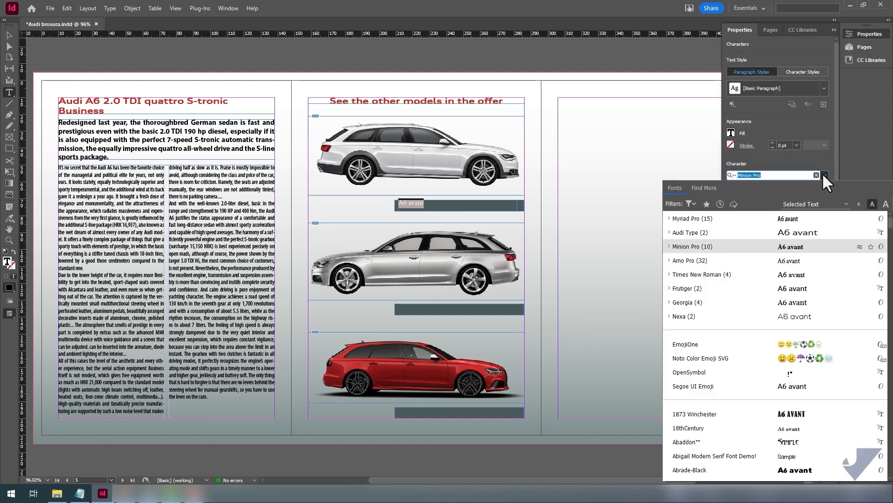
left_click(708, 232)
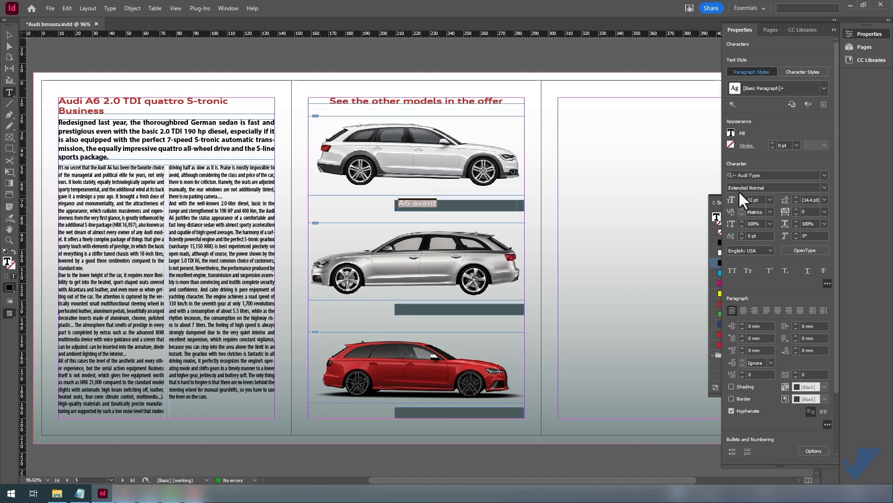
left_click(730, 133)
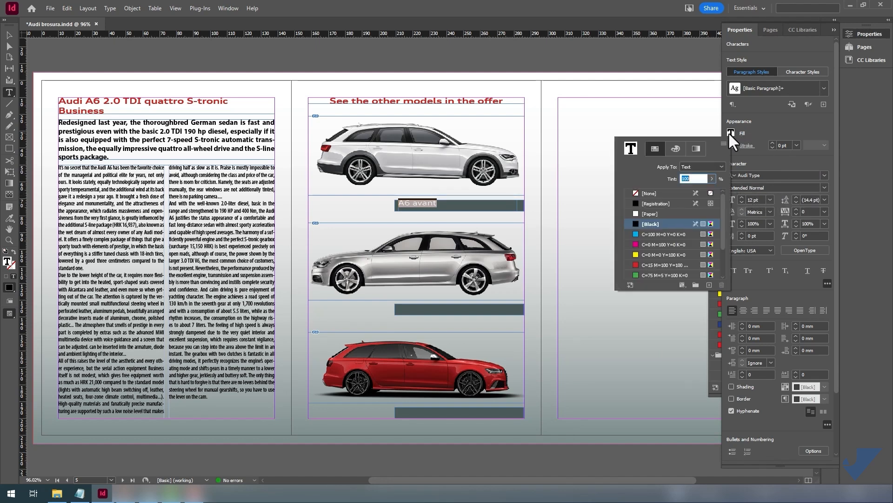
left_click(665, 214)
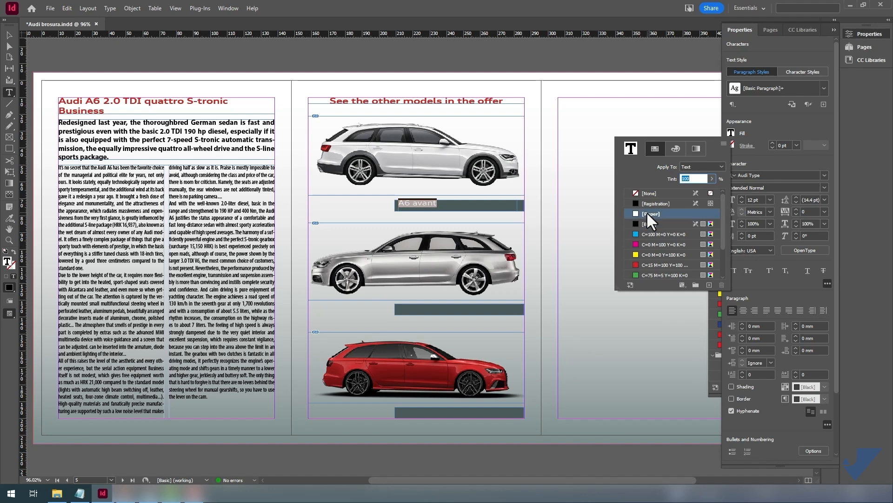
- Fit the "A6 avant" frame's height to its text and move it down to the vertical middle of the dark bar
left_click(7, 32)
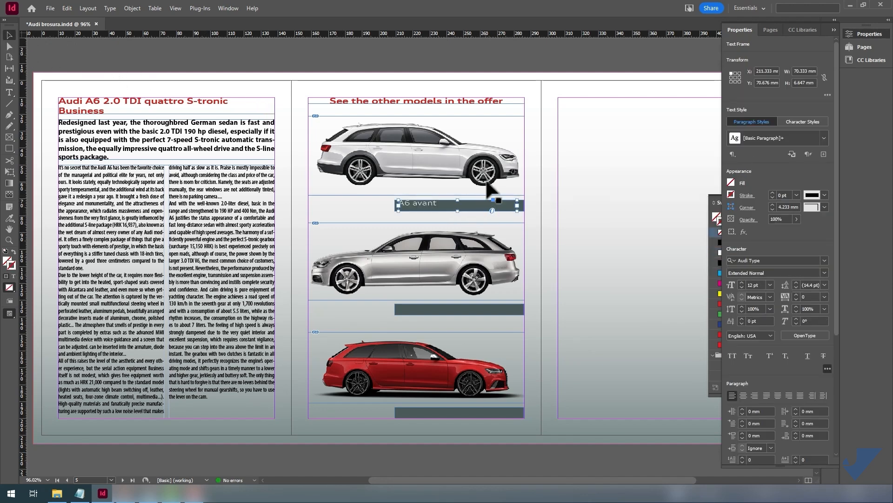
scroll(463, 200, "up", 3)
scroll(463, 204, "up", 1)
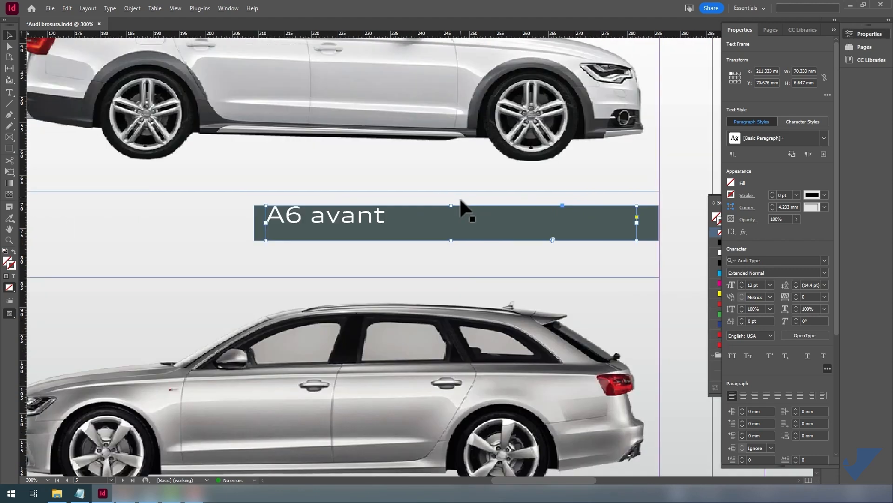
double_click(452, 240)
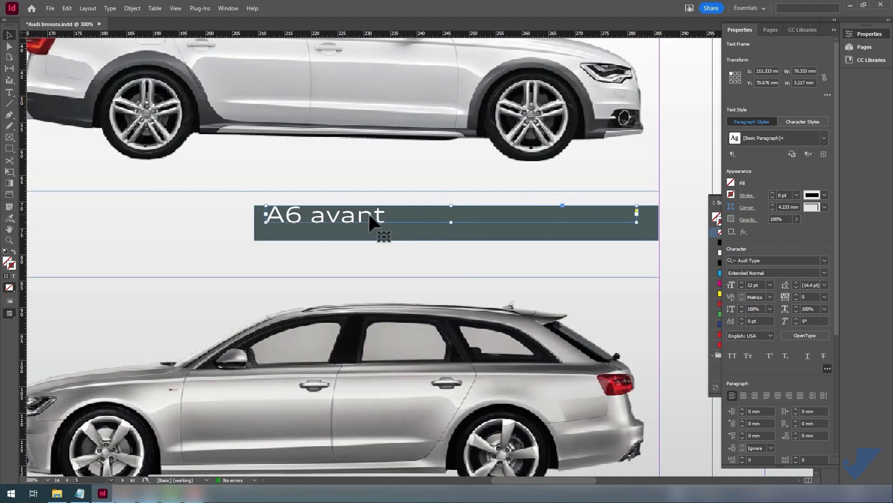
left_click_drag(369, 217, 371, 223)
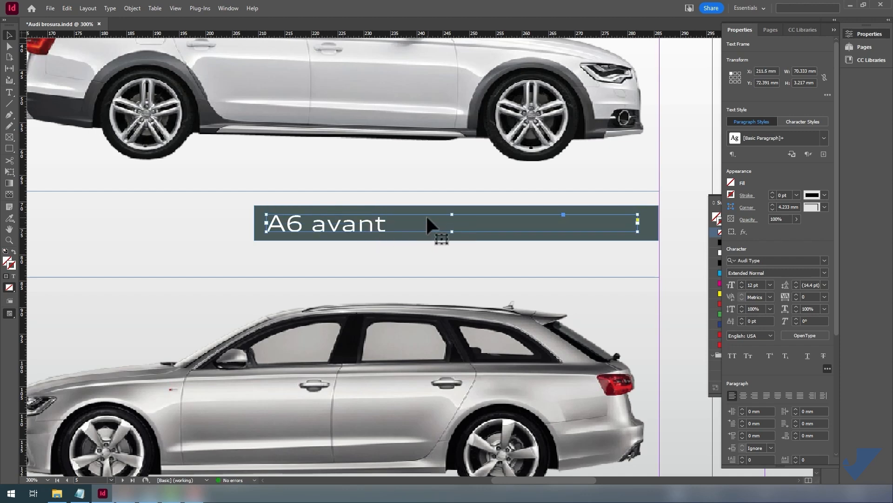
- Right-align the "A6 avant" text and duplicate its frame onto the dark bar beneath the silver car
left_click(754, 396)
scroll(521, 165, "down", 3)
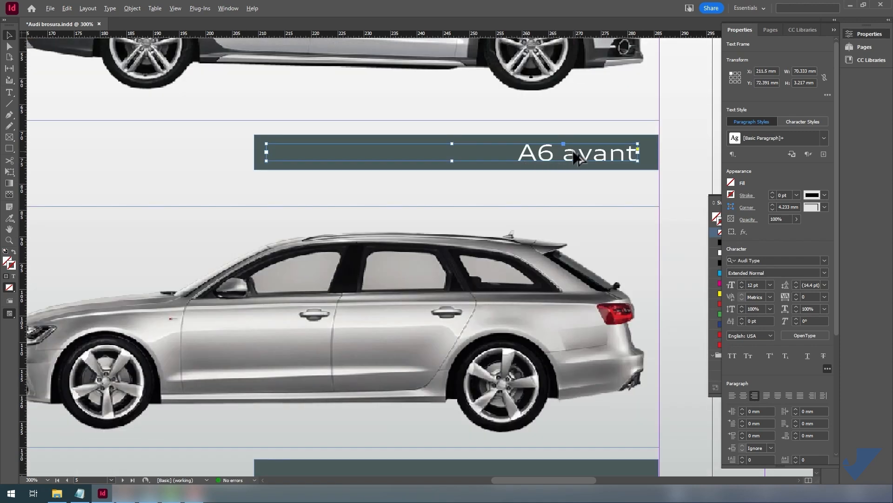
left_click_drag(571, 159, 577, 379)
- Switch to the Brochure text file in Notepad and copy "A6 allroad quattro" under INTERIOR page 2
left_click(81, 494)
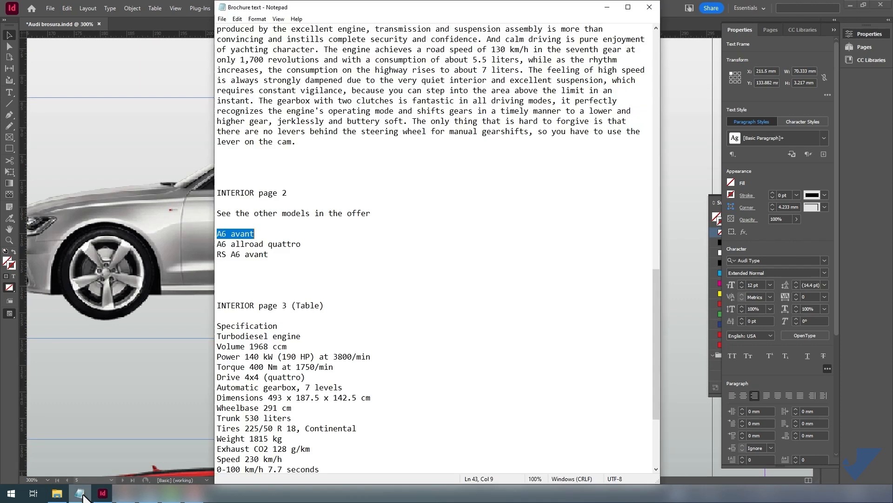
left_click_drag(303, 244, 224, 243)
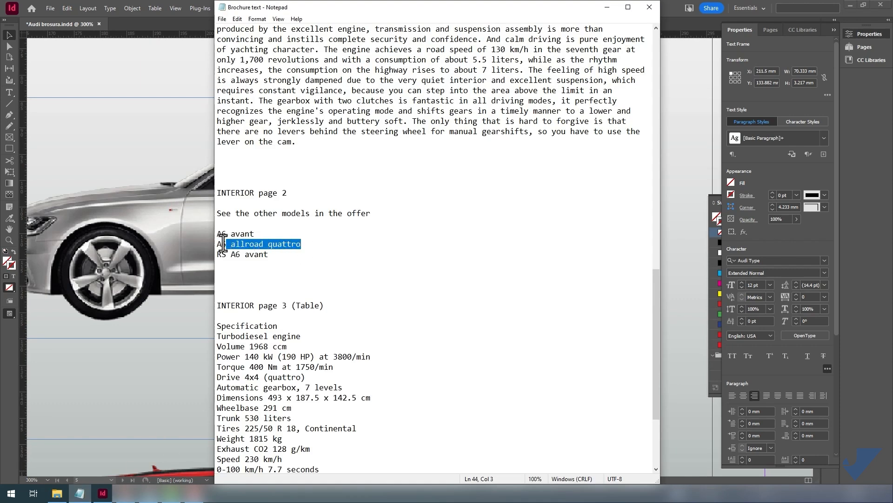
right_click(262, 247)
left_click(291, 282)
- Return to InDesign and replace the label text beneath the silver car with "A6 allroad quattro"
left_click(179, 165)
double_click(552, 372)
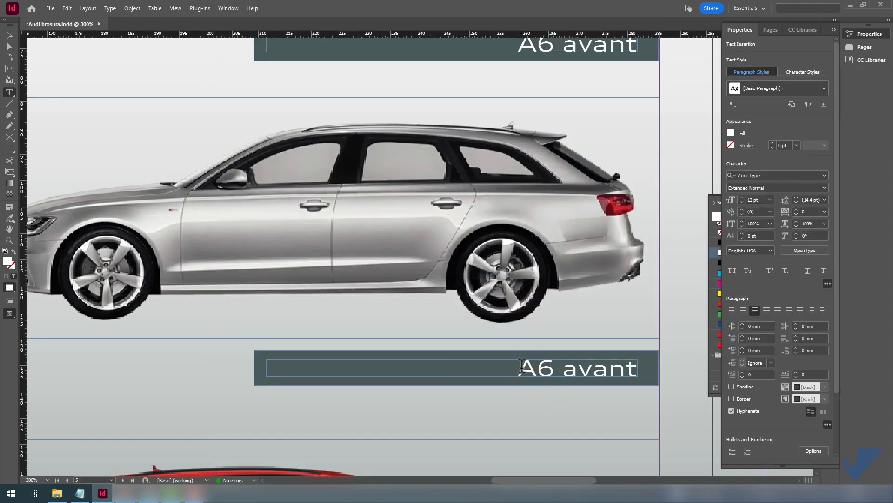
left_click_drag(518, 368, 642, 360)
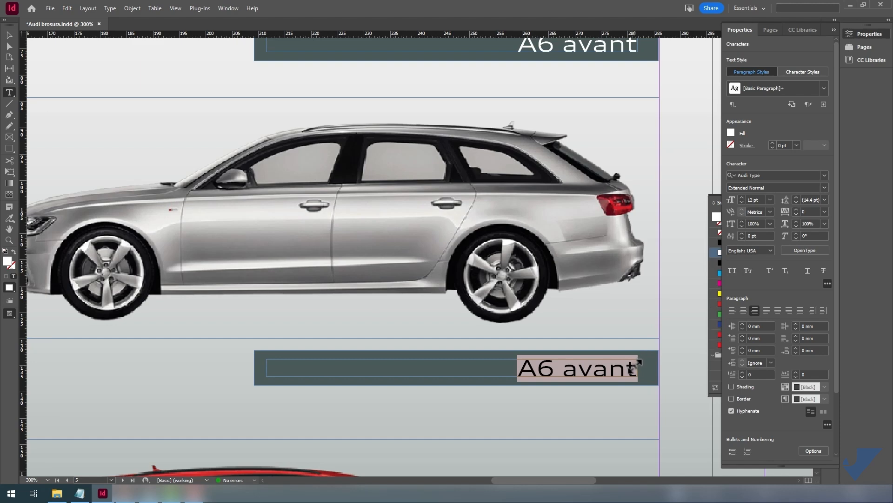
key("ctrl+v")
- Duplicate the "A6 allroad quattro" text frame onto the dark bar beneath the red car
scroll(642, 391, "down", 5)
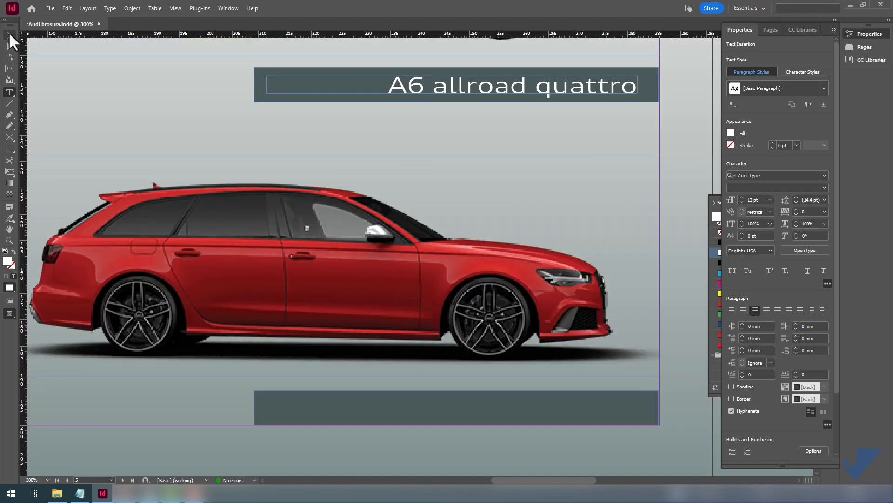
left_click(9, 35)
left_click_drag(498, 96, 520, 414)
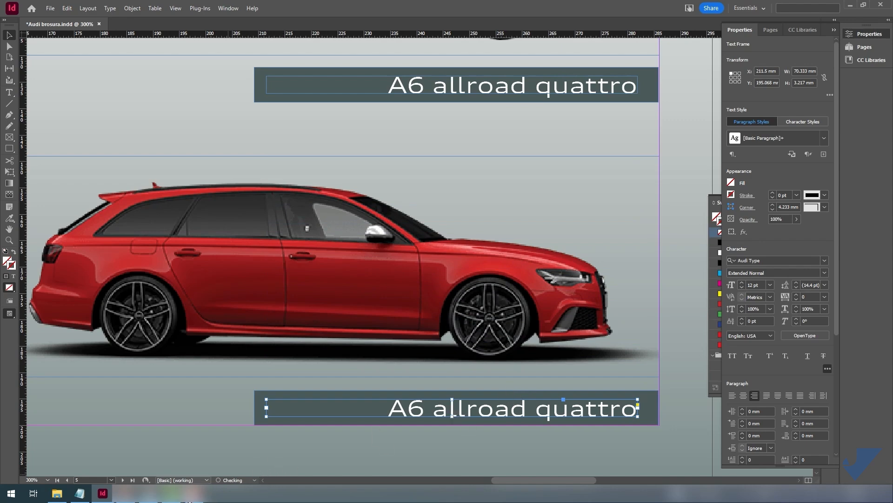
- Copy "RS A6 avant" from the Brochure text file in Notepad and replace the label beneath the red car with it in InDesign
left_click(80, 493)
left_click_drag(269, 254, 224, 260)
left_click(163, 129)
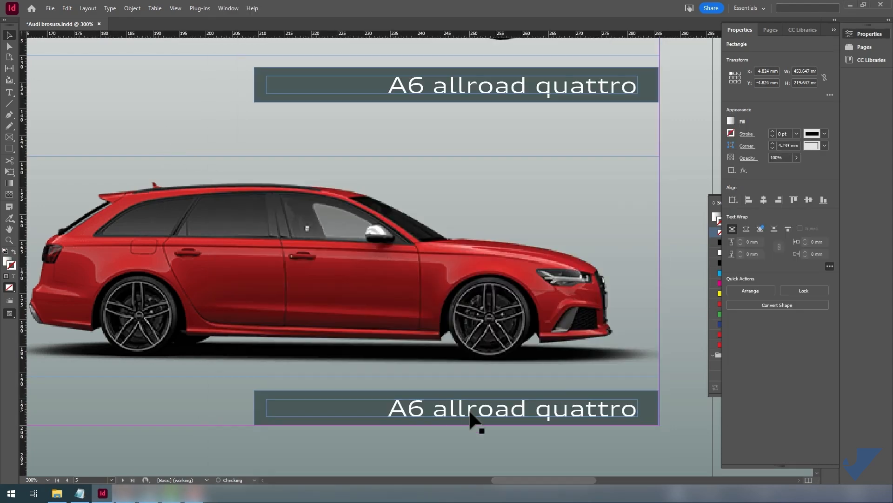
double_click(482, 409)
key("ctrl+a")
key("ctrl+v")
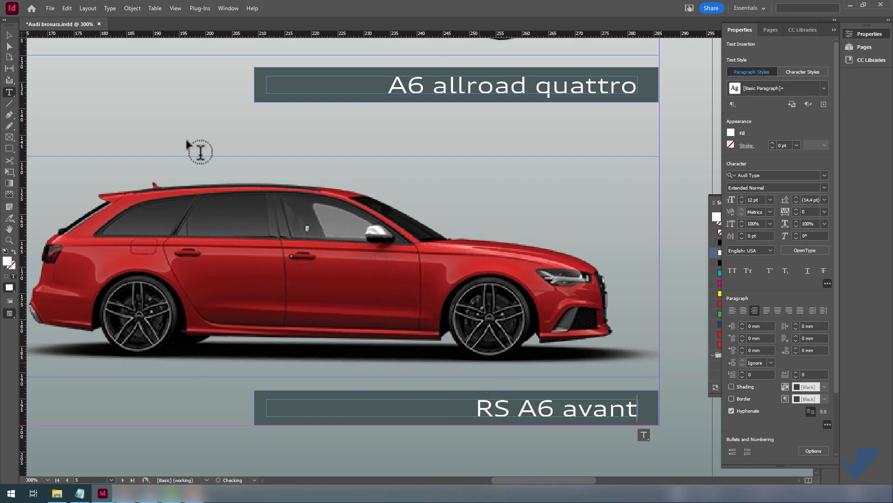
key("Escape")
scroll(370, 210, "down", 3)
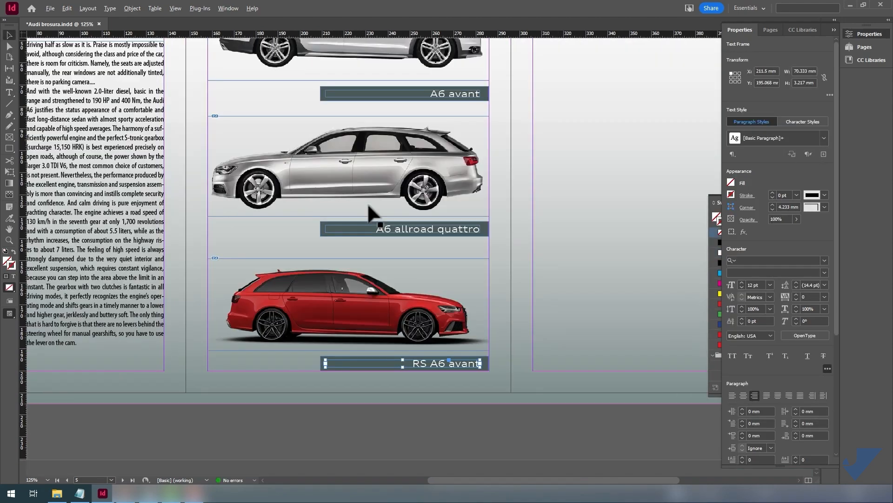
left_click(460, 427)
- Draw a rectangle 59.25 mm wide and 190 mm high along the left margin of the third page
scroll(434, 350, "up", 2)
scroll(432, 346, "up", 1)
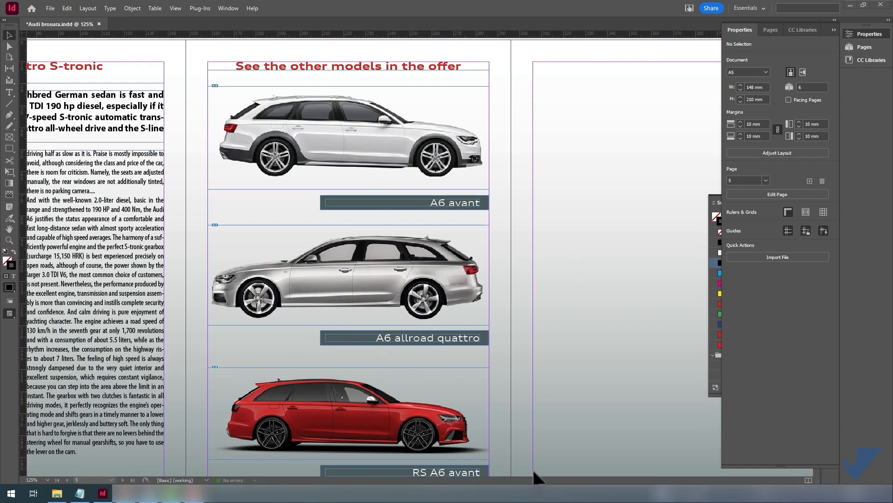
left_click(543, 461)
scroll(373, 154, "right", 5)
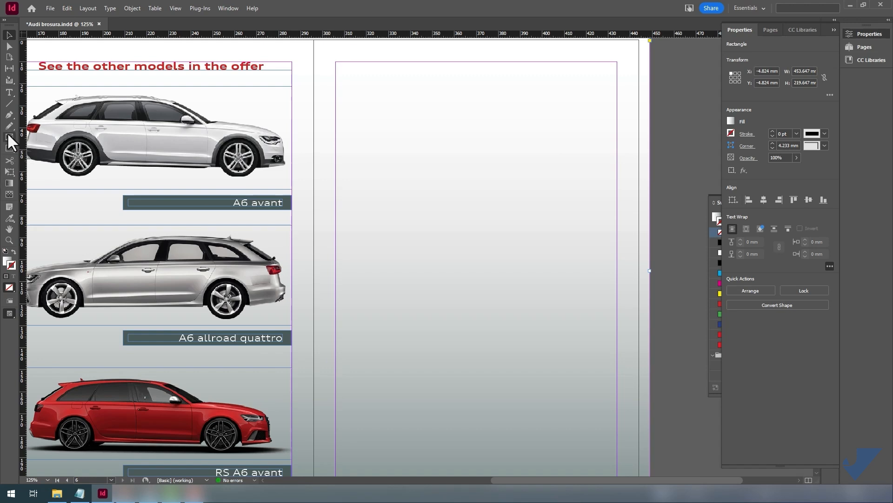
left_click(10, 149)
left_click_drag(336, 62, 466, 393)
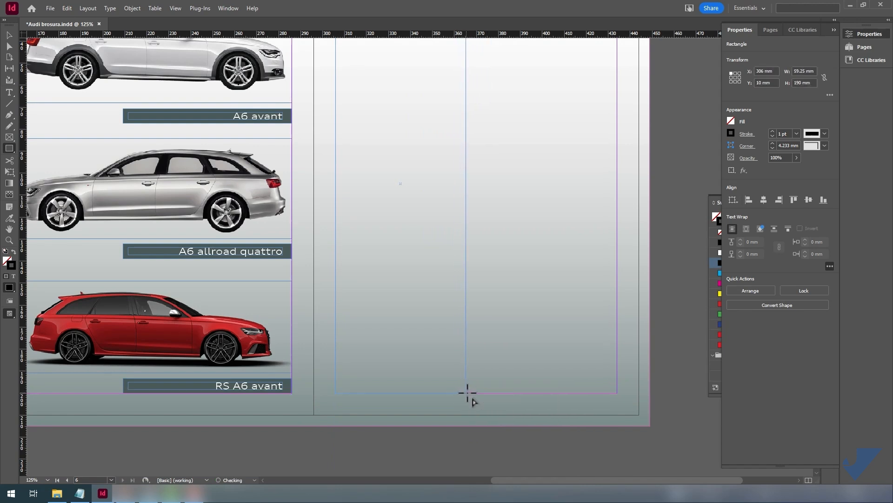
- Fill the rectangle with the dark Colorful_Theme swatch C=71 M=51 Y=56 K=30 and set its stroke to [None]
scroll(466, 290, "up", 1)
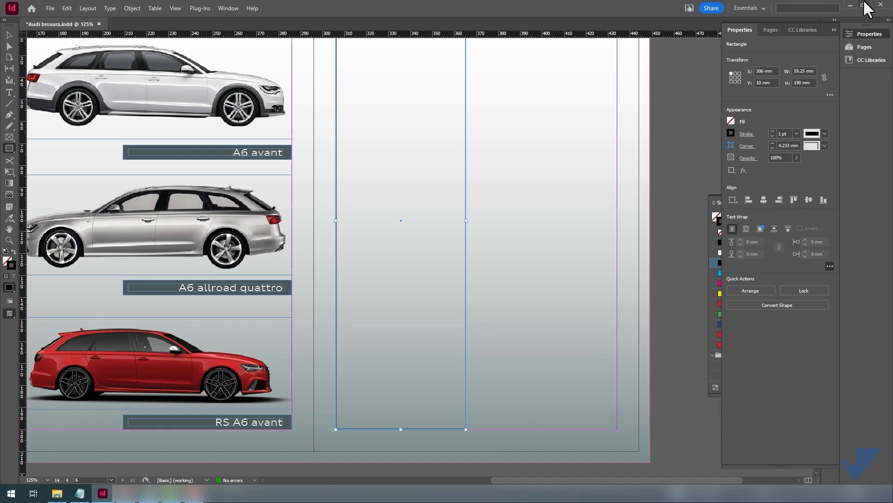
left_click(832, 26)
scroll(791, 307, "down", 2)
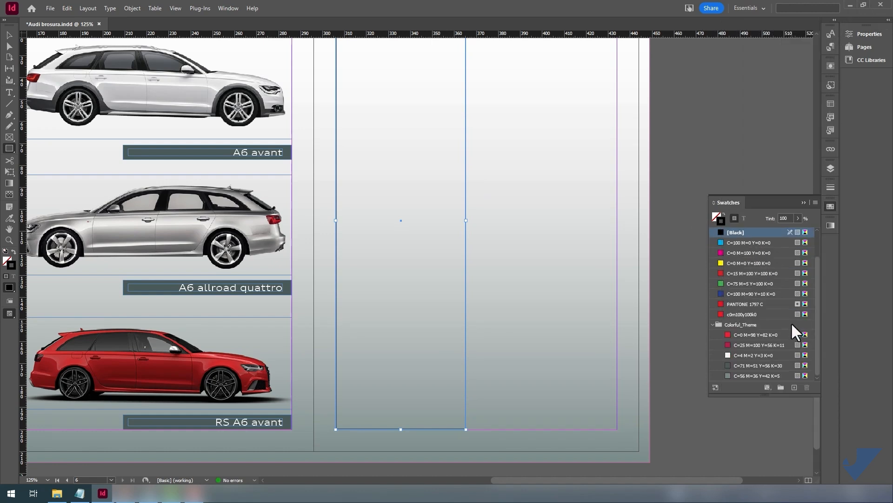
left_click(739, 364)
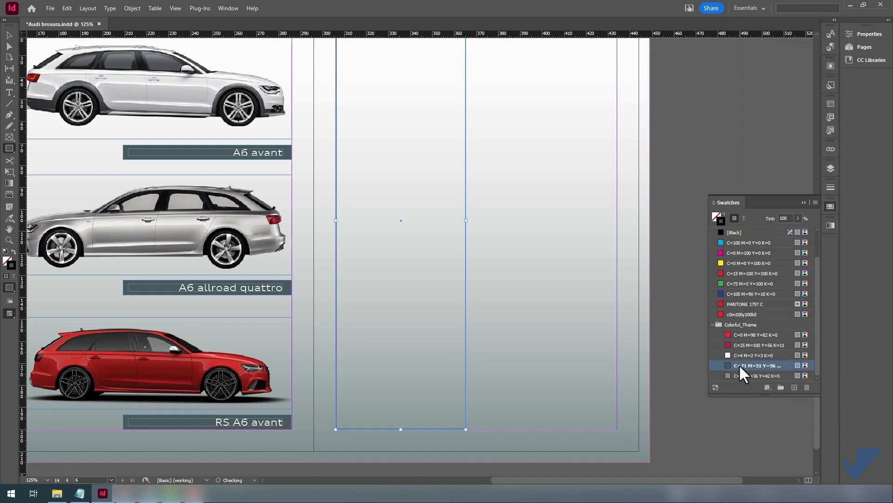
left_click(716, 215)
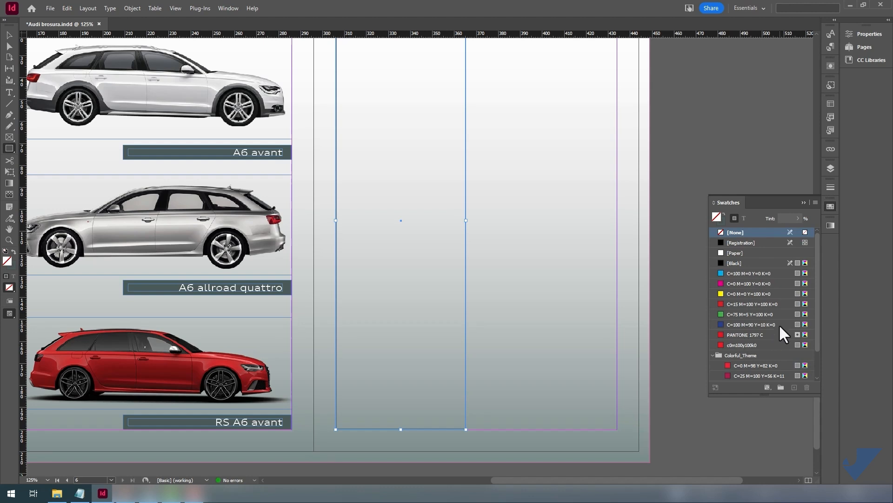
scroll(780, 325, "down", 2)
left_click(735, 365)
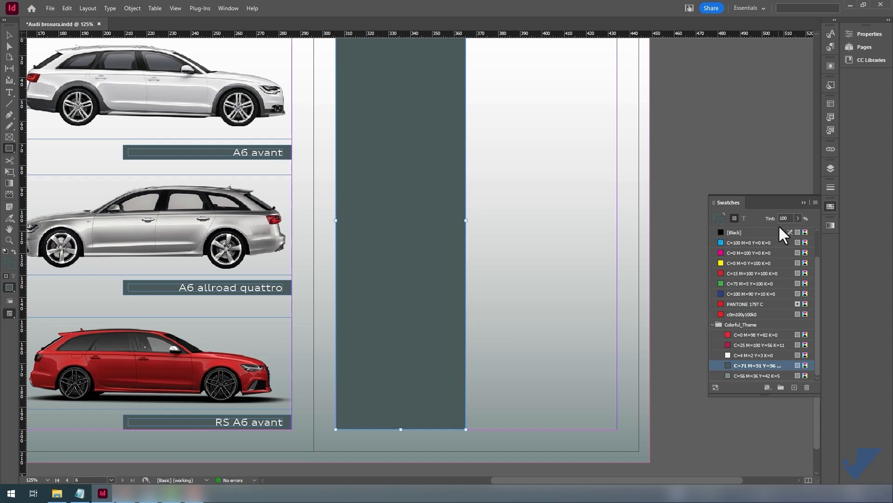
left_click_drag(817, 280, 817, 240)
left_click(747, 232)
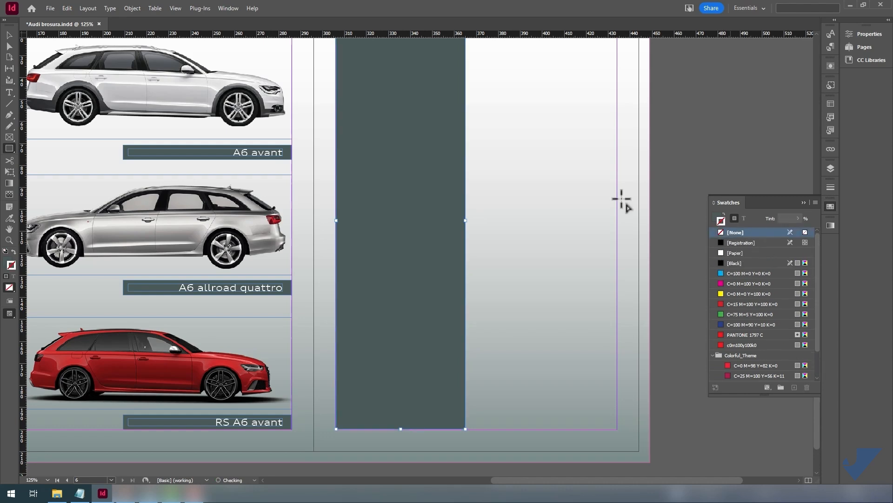
- Duplicate the heading "See the other models in the offer" onto the upper part of the third page, overlapping the dark rectangle
scroll(558, 195, "up", 2)
left_click(11, 37)
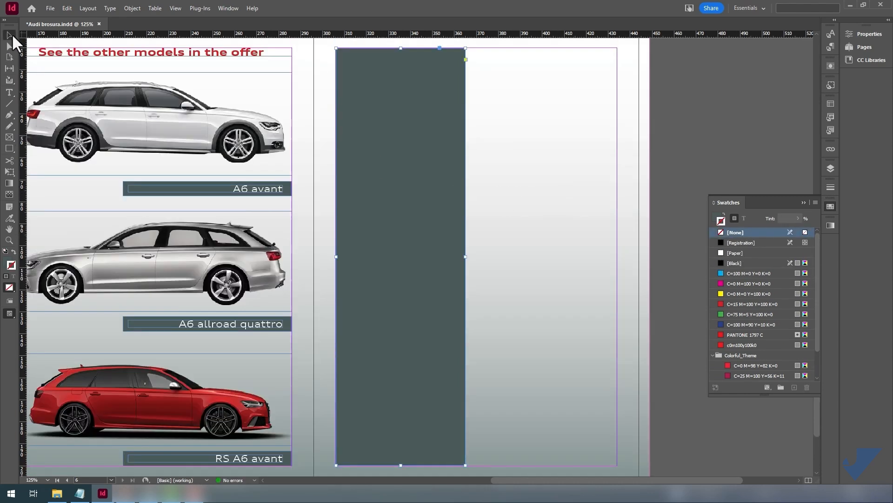
left_click(710, 70)
scroll(409, 88, "up", 2)
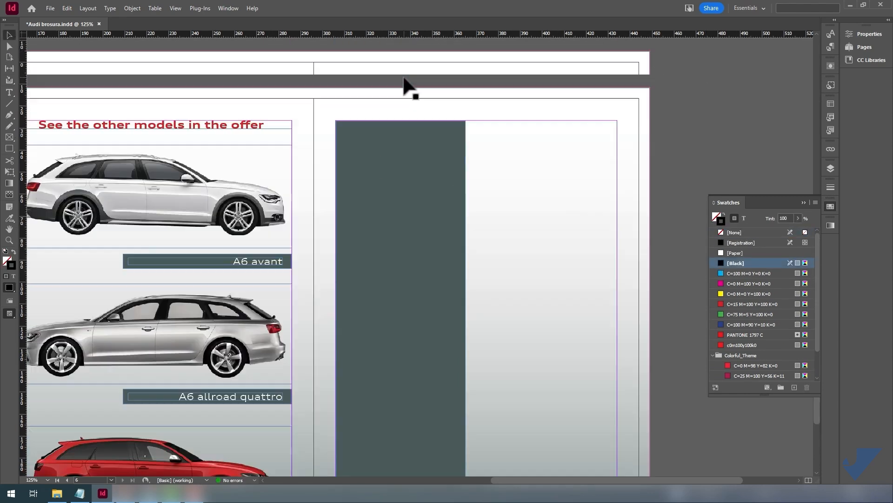
left_click(230, 124)
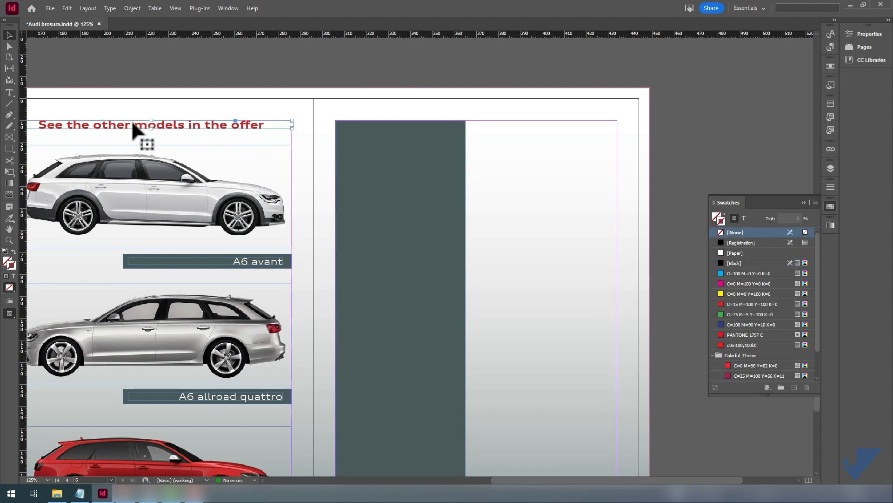
left_click_drag(134, 138, 466, 138)
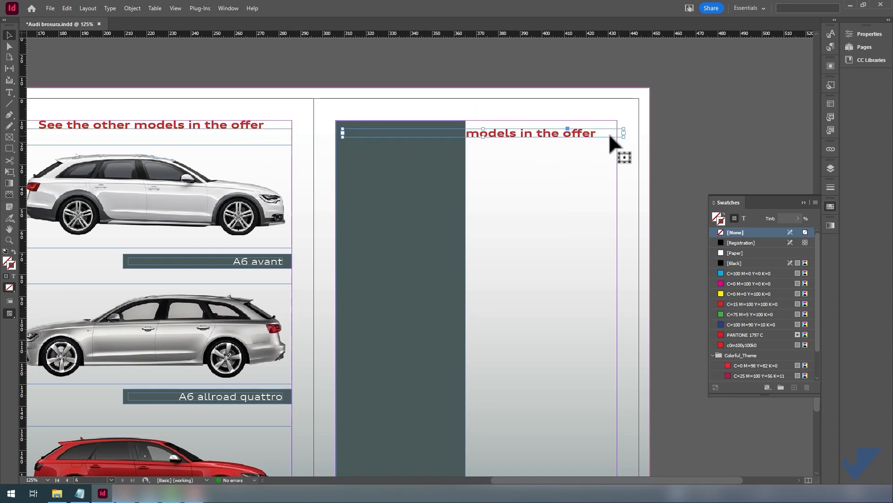
- Bring the duplicated heading in front of the dark rectangle
right_click(538, 132)
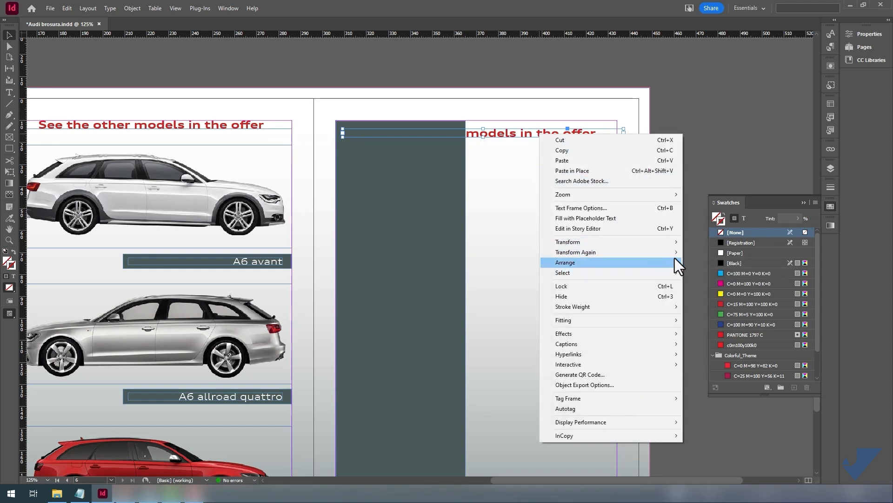
mouse_move(671, 262)
left_click(705, 264)
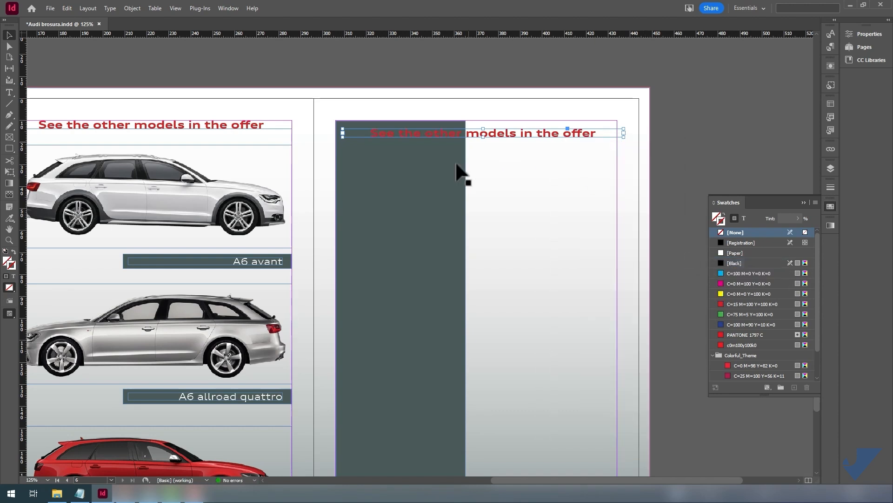
- Replace the duplicated heading's text on the third page with "Specification" from the brochure text file, keeping the heading's formatting
left_click(80, 493)
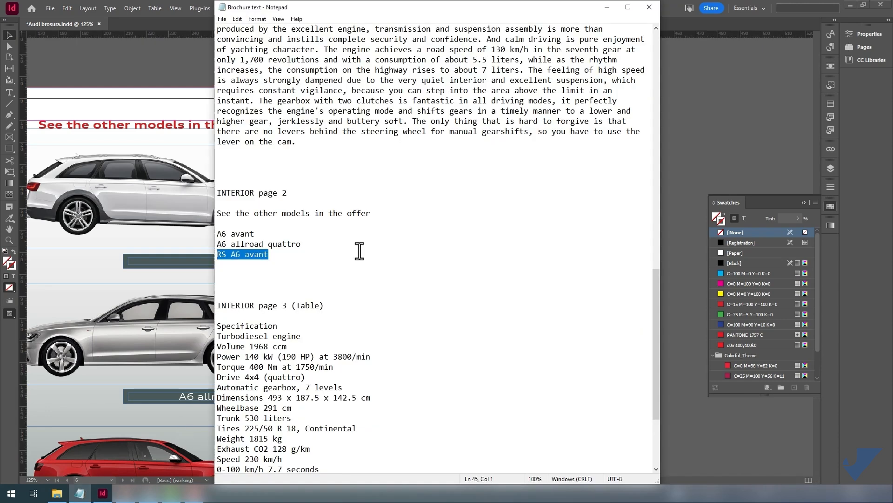
scroll(357, 250, "down", 2)
left_click_drag(279, 264, 215, 265)
right_click(244, 264)
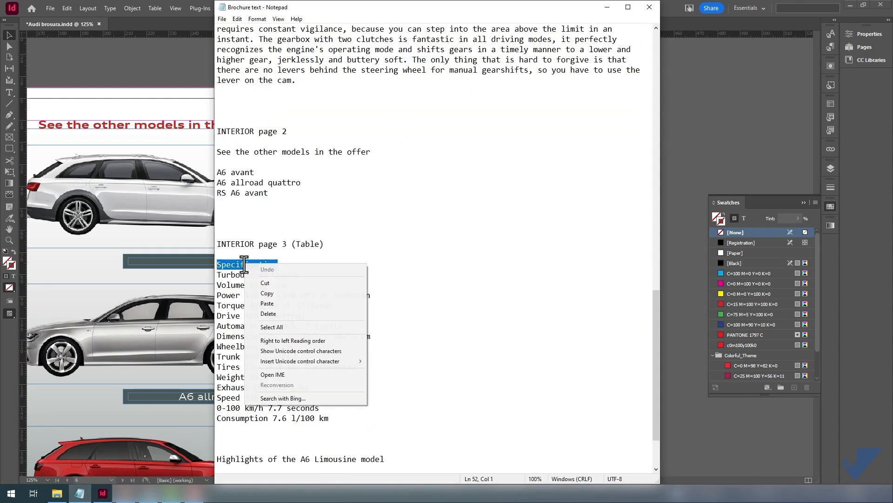
left_click(271, 293)
left_click(154, 86)
triple_click(497, 135)
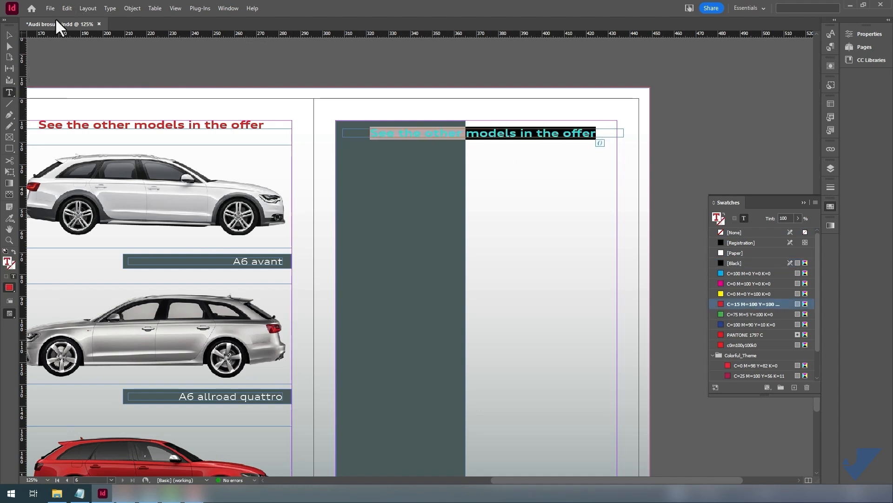
left_click(67, 8)
left_click(90, 64)
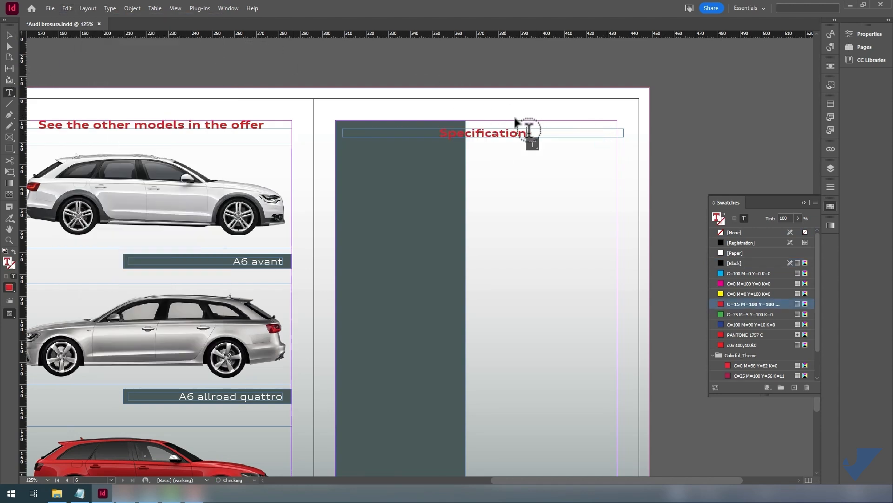
- Colour the "Specification" heading text with the [Paper] swatch
double_click(496, 132)
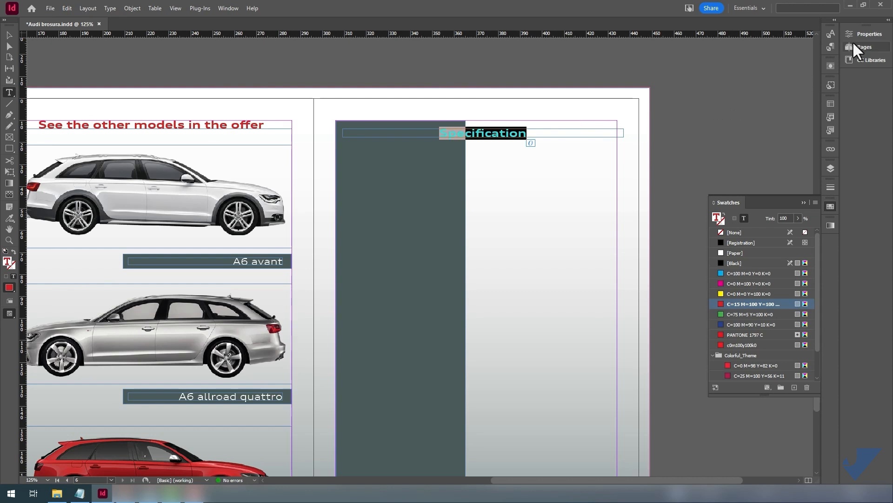
left_click(737, 253)
scroll(745, 252, "down", 1)
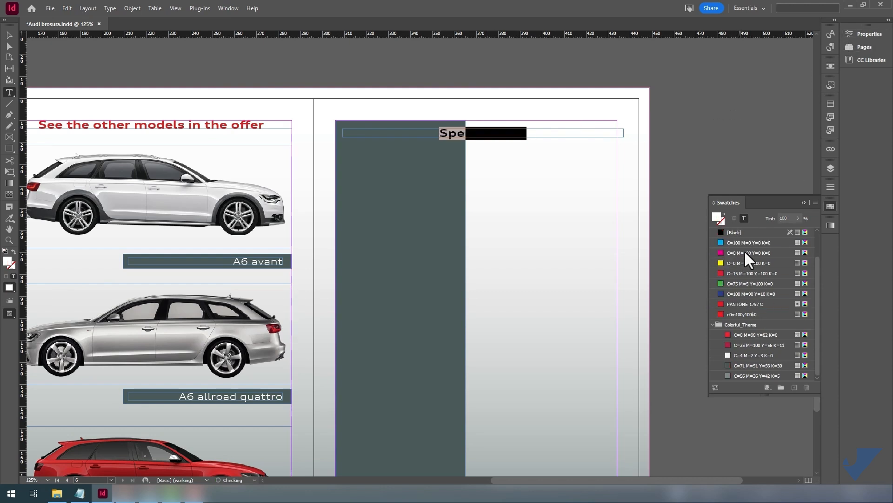
- Narrow the "Specification" heading's frame to fit inside the dark rectangle and centre it horizontally near the rectangle's upper edge
left_click(7, 34)
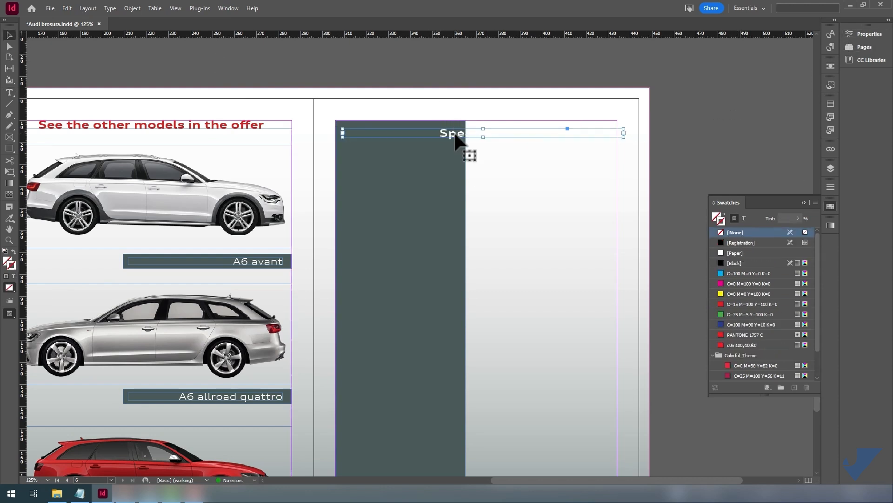
left_click_drag(456, 133, 453, 134)
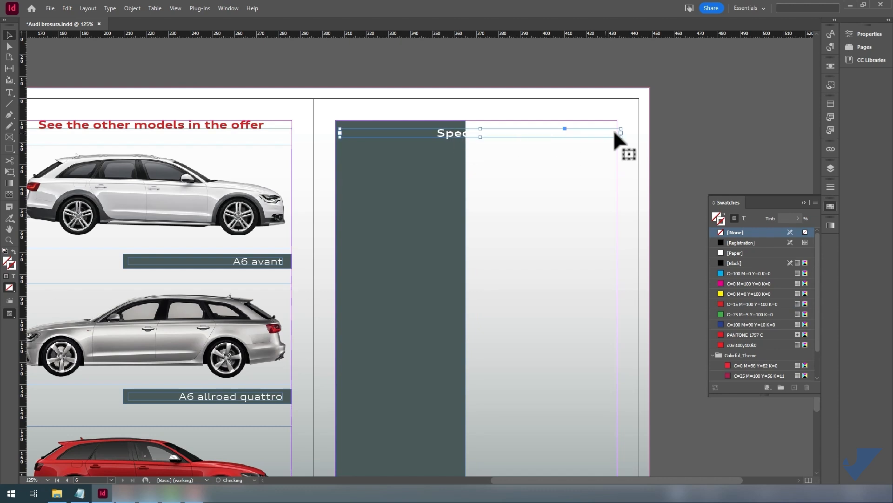
left_click_drag(622, 133, 461, 145)
left_click(436, 131)
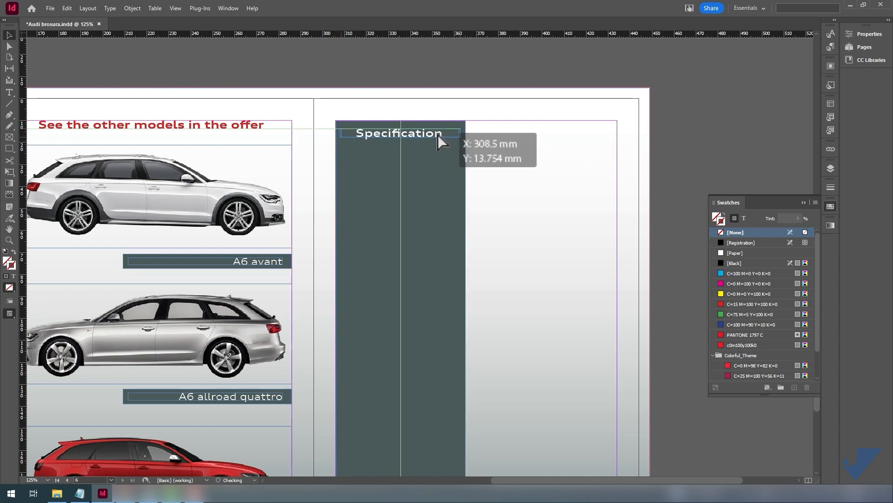
left_click(435, 87)
- Create a tall text frame below the "Specification" heading and fill it with the specification lines from the brochure text, Turbodiesel engine through Consumption
scroll(437, 111, "down", 3)
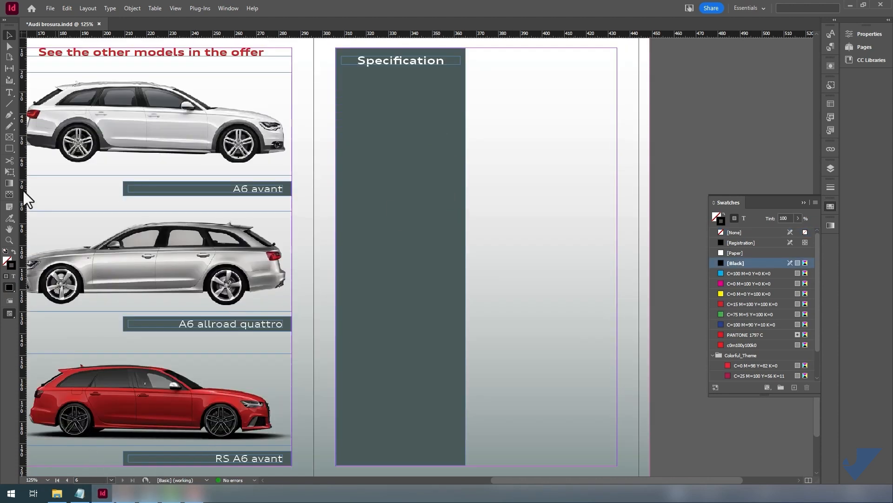
left_click(9, 92)
left_click_drag(345, 77, 456, 443)
left_click(80, 493)
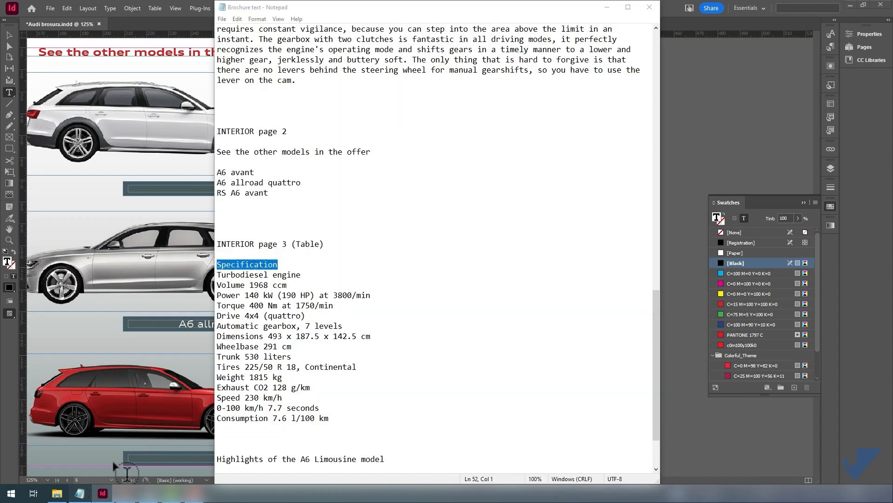
scroll(228, 270, "down", 2)
scroll(247, 239, "down", 1)
left_click_drag(217, 213, 329, 357)
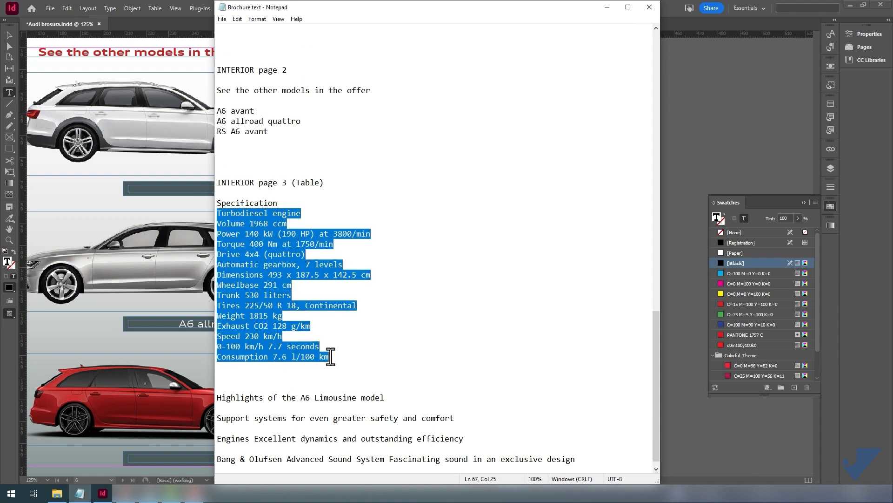
right_click(269, 261)
left_click(298, 289)
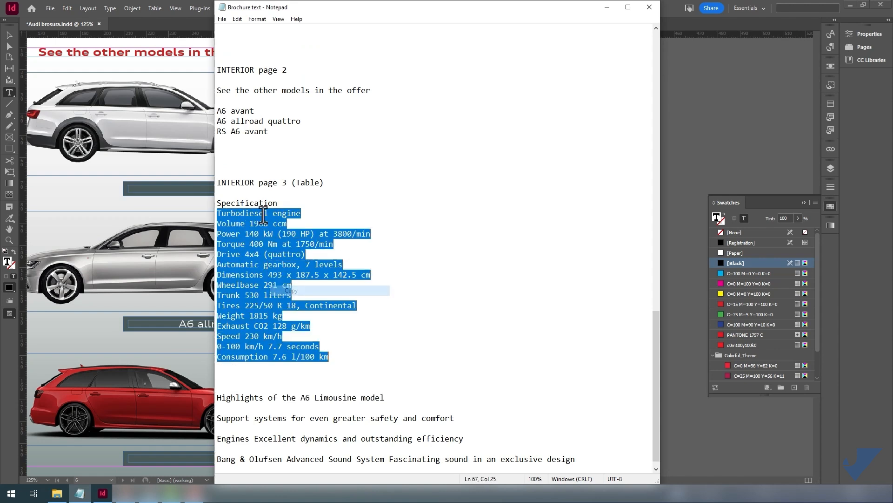
left_click(54, 21)
right_click(369, 85)
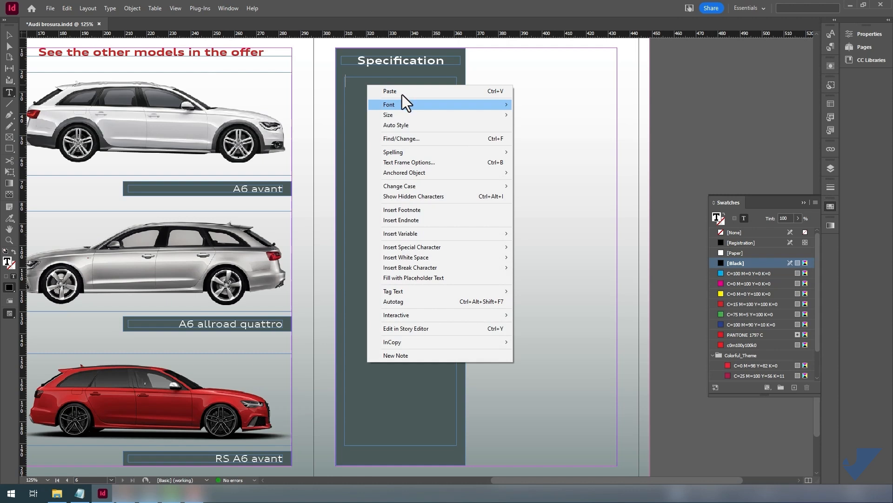
left_click(391, 91)
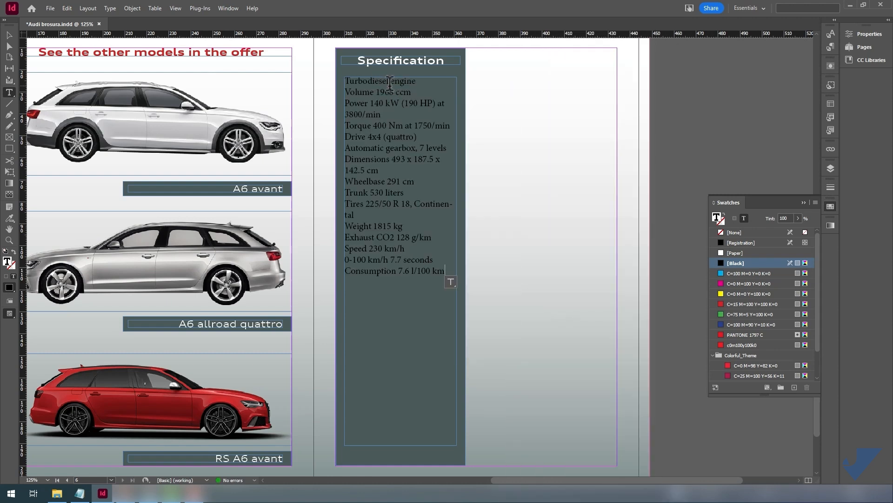
- Reword the first specification line as "Engine Turbodiesel"
left_click_drag(393, 81, 414, 81)
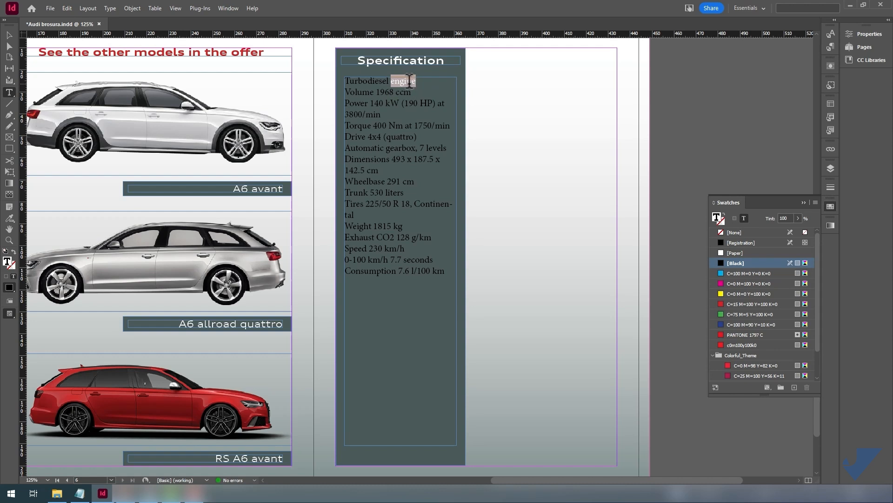
key("BackSpace")
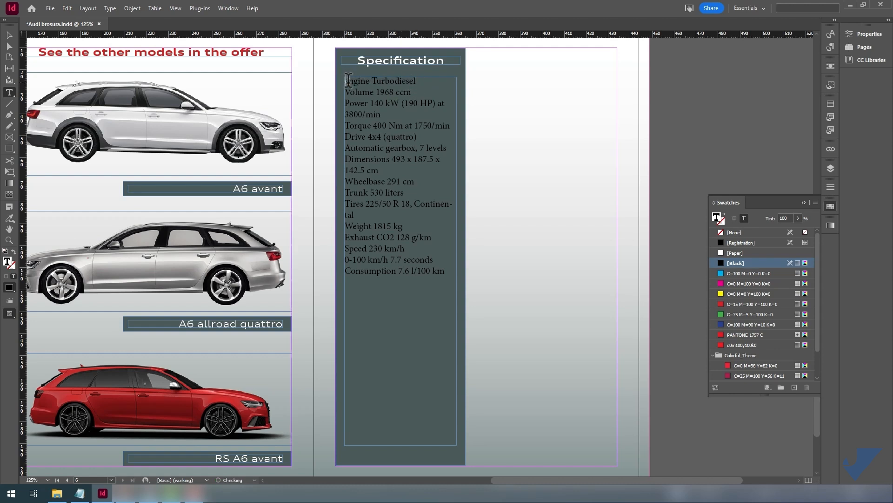
type("Engine")
- Separate label and value with a tab in every specification line from Engine to Consumption, replacing the comma after "Automatic gearbox"
double_click(373, 78)
key("Tab")
double_click(379, 92)
key("Tab")
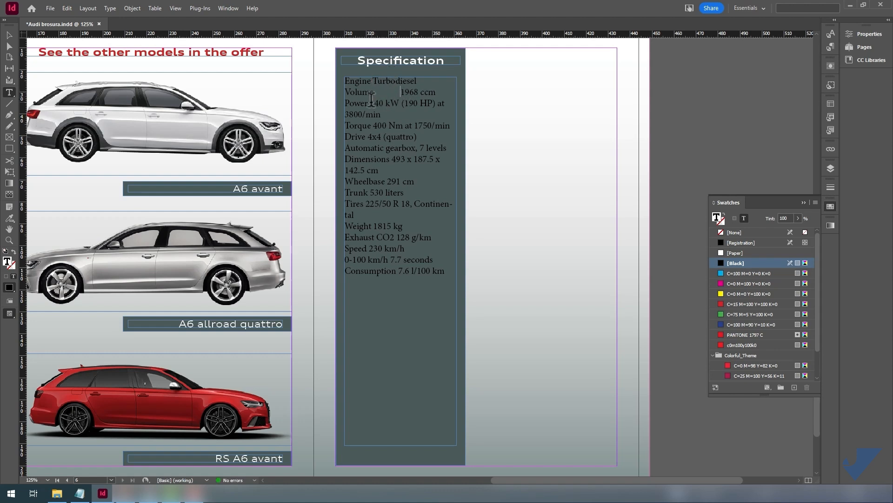
double_click(370, 103)
key("Tab")
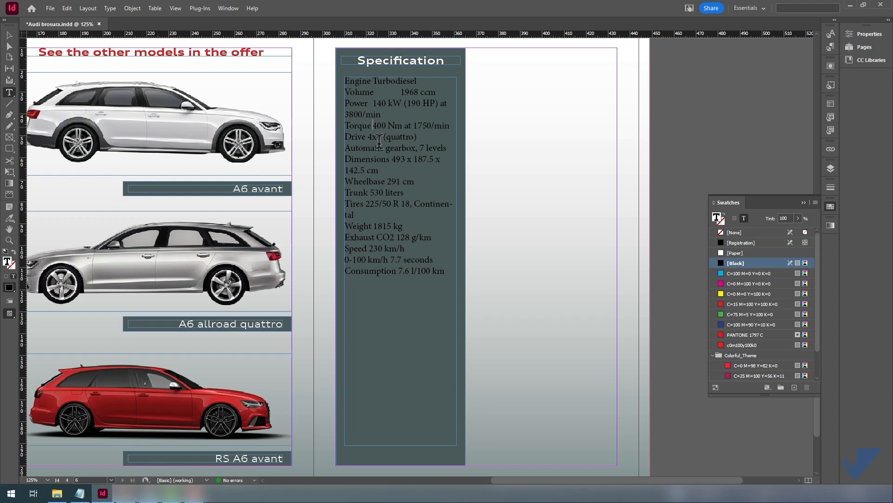
key("Tab")
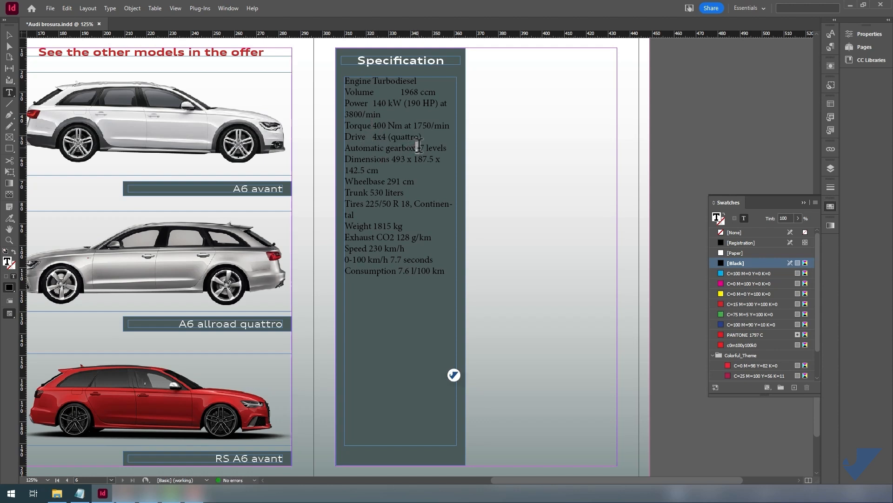
double_click(418, 148)
key("Tab")
double_click(390, 159)
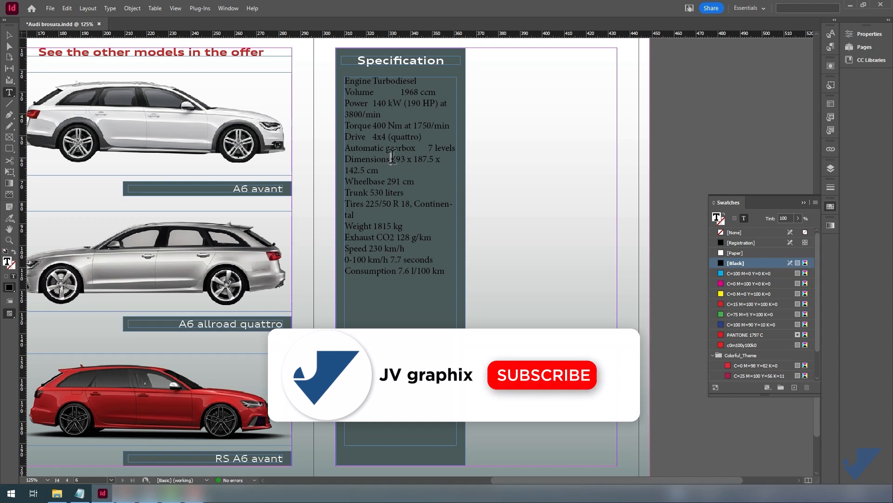
key("Tab")
double_click(387, 181)
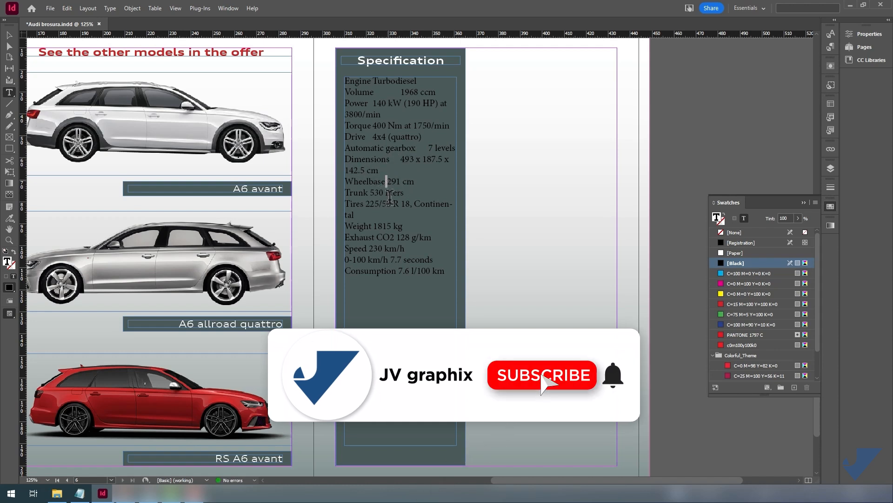
key("Tab")
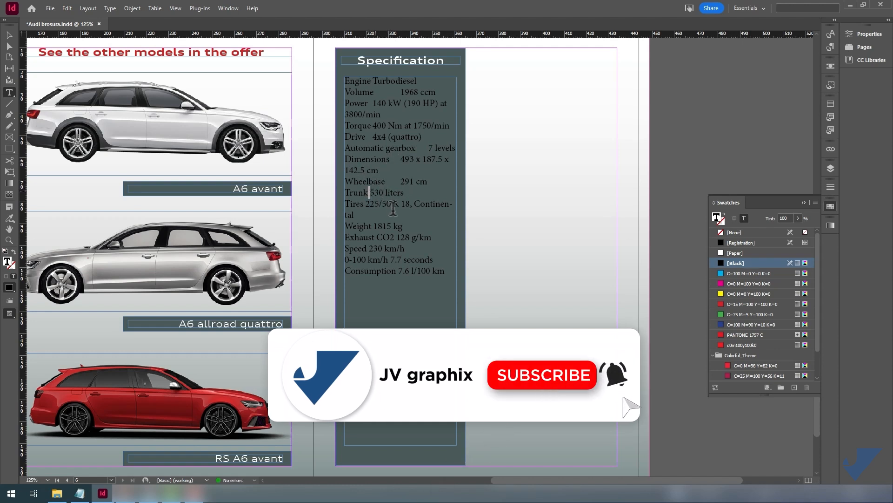
double_click(370, 192)
key("Tab")
double_click(364, 204)
key("Tab")
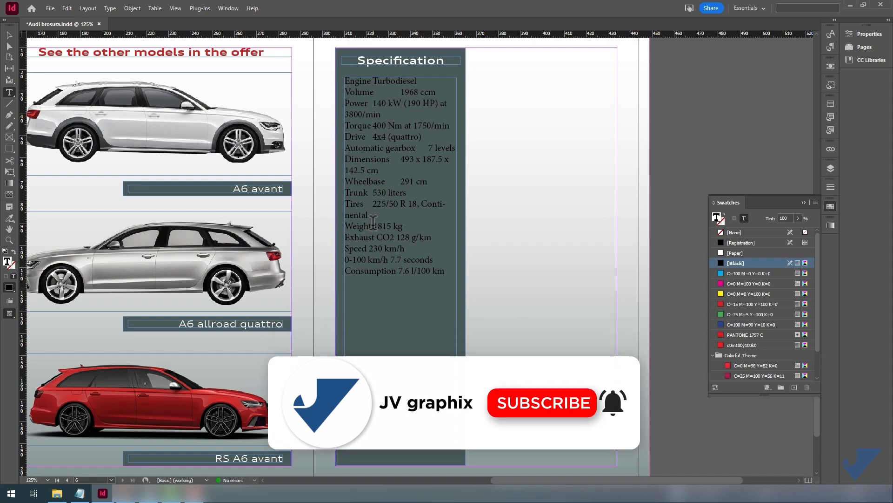
double_click(375, 238)
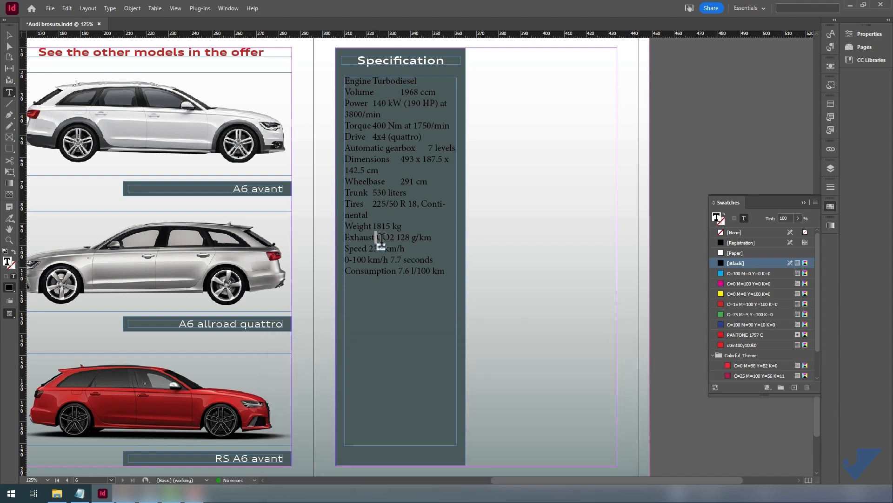
key("Tab")
double_click(370, 248)
key("Tab")
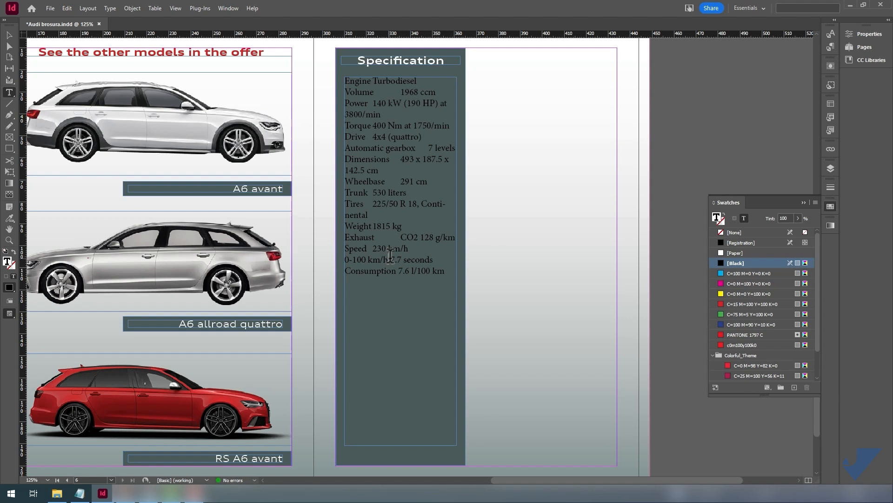
double_click(389, 259)
key("Tab")
double_click(399, 270)
key("Tab")
- Format all the specification lines with the [Paper] swatch and the Myriad Pro font
left_click_drag(349, 79, 447, 267)
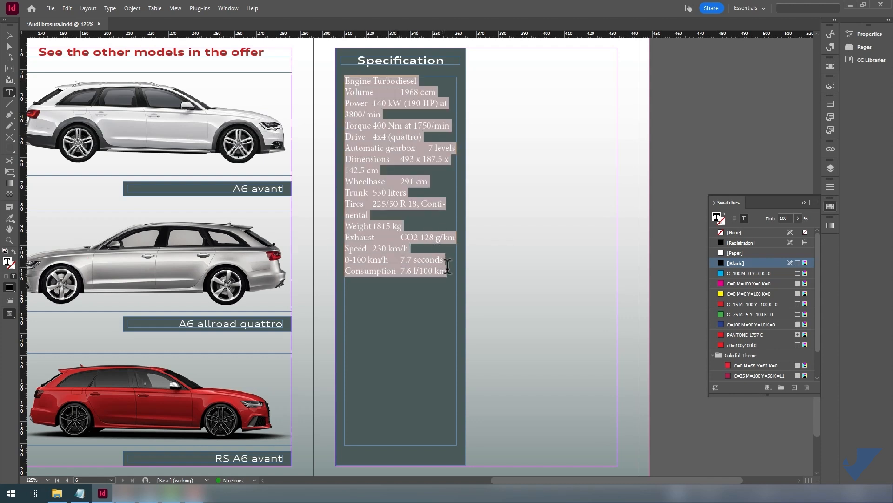
left_click(738, 252)
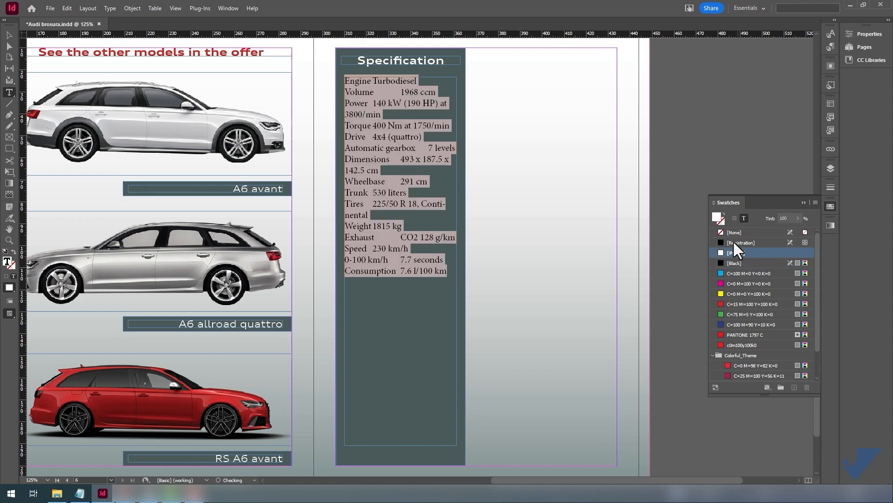
left_click(870, 34)
left_click(822, 174)
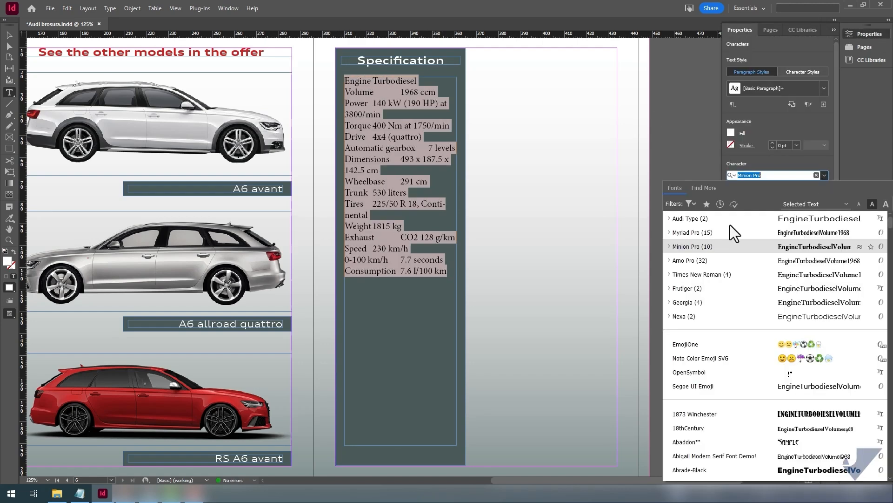
left_click(711, 231)
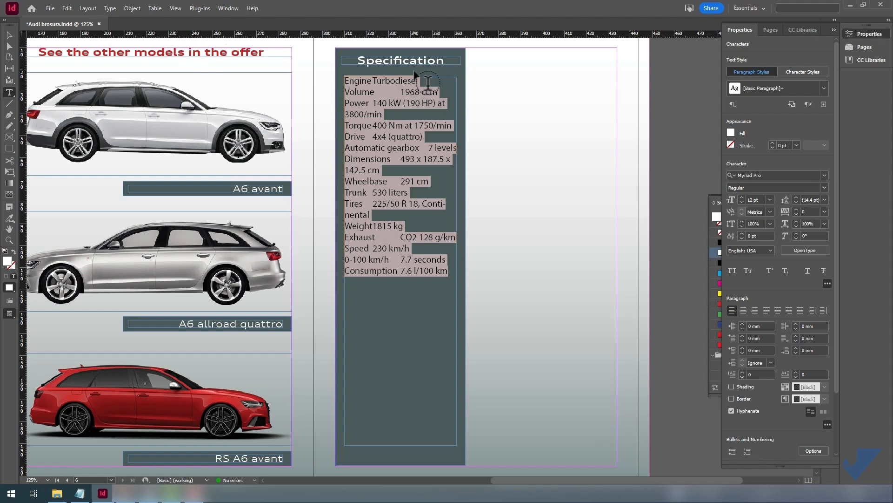
- Convert the specification text to a table with Tab as column separator, Paragraph as row separator and the [Basic Table] style
left_click(156, 8)
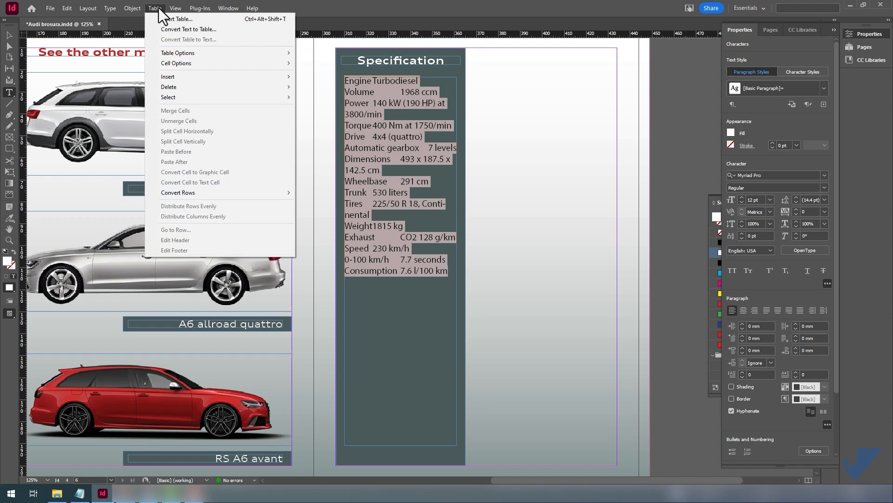
left_click(178, 29)
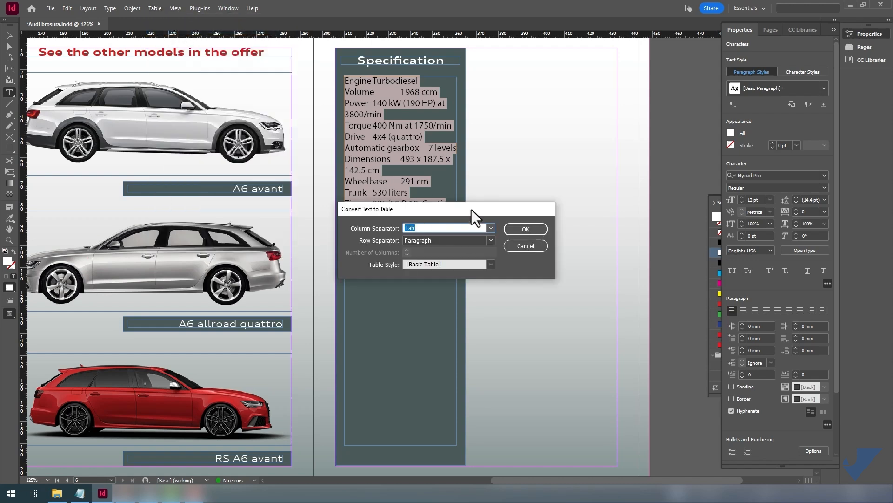
left_click_drag(471, 209, 461, 267)
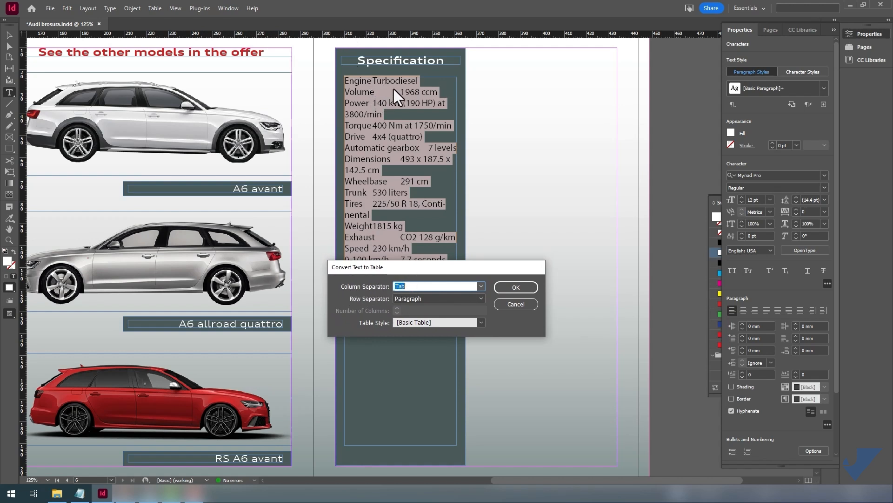
left_click(515, 287)
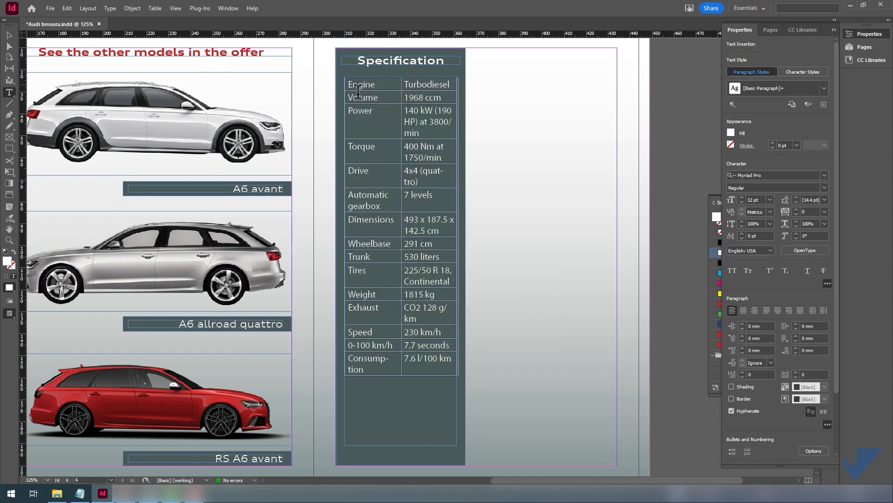
- Stretch the specification table's rows down so the table reaches the lower edge of its text frame
left_click_drag(358, 70, 411, 70)
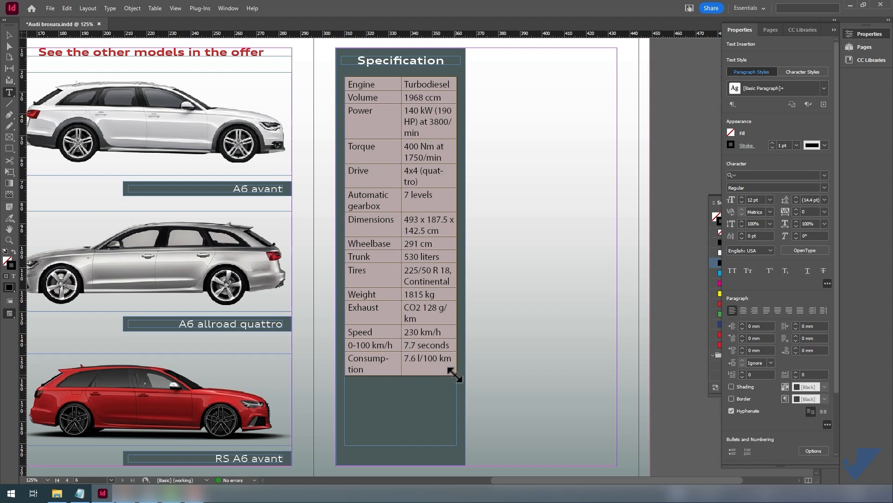
left_click_drag(455, 376, 455, 442)
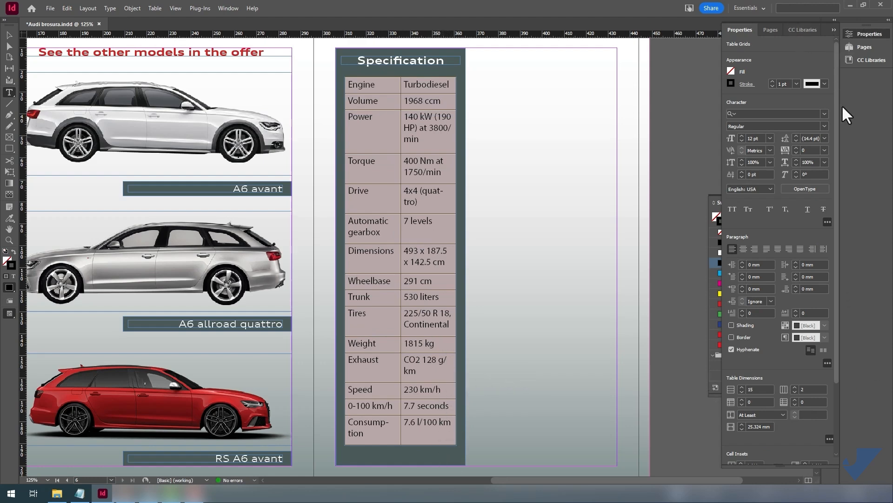
- Set the vertical justification of all specification table cells to Align Center
left_click_drag(837, 106, 856, 216)
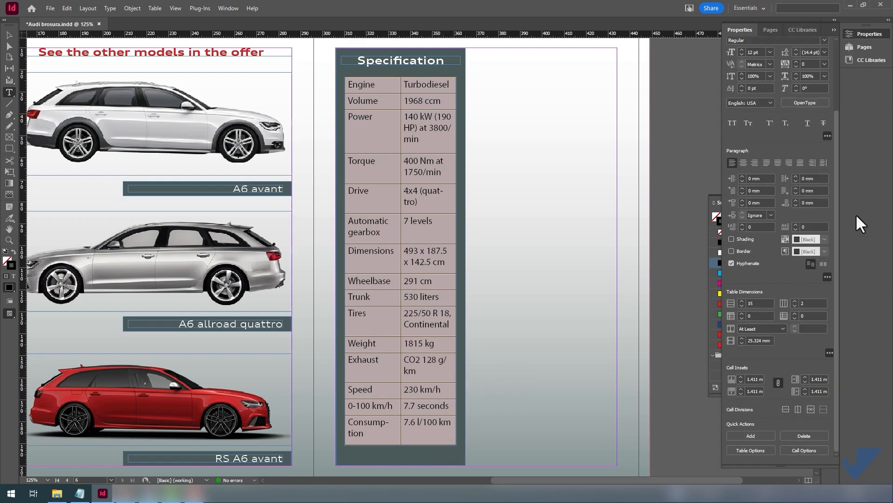
left_click(801, 448)
left_click(802, 406)
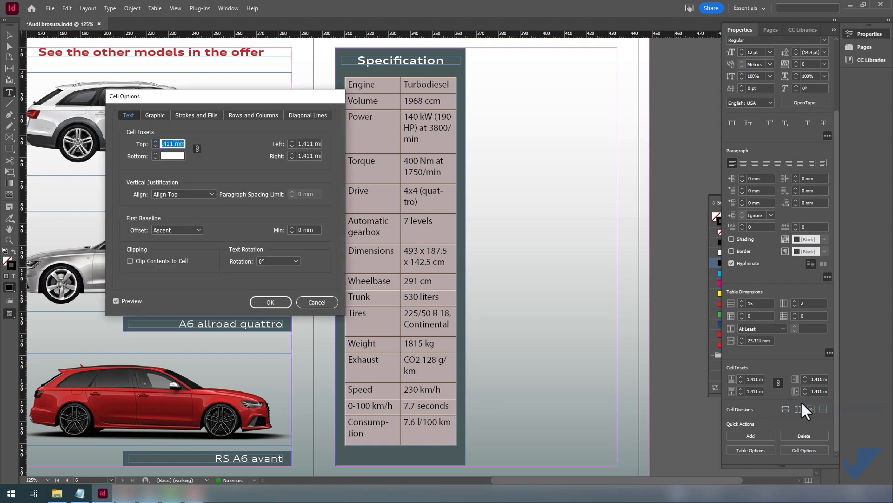
left_click_drag(249, 100, 175, 84)
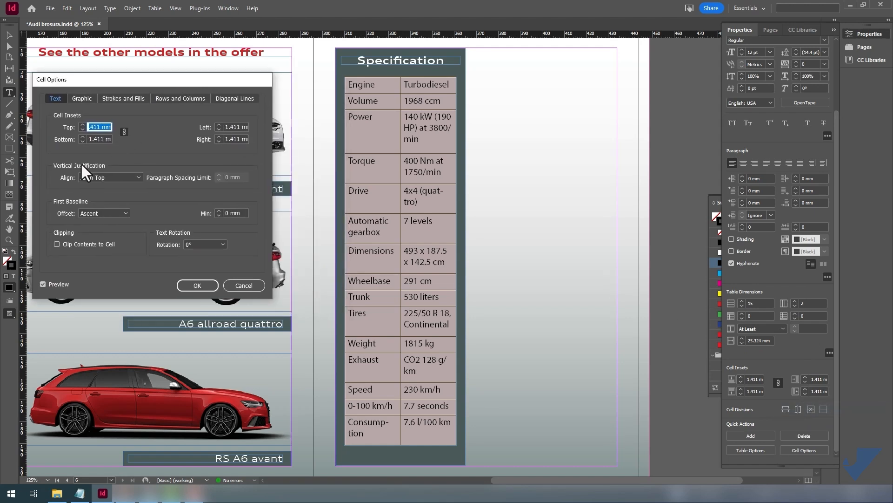
left_click(138, 177)
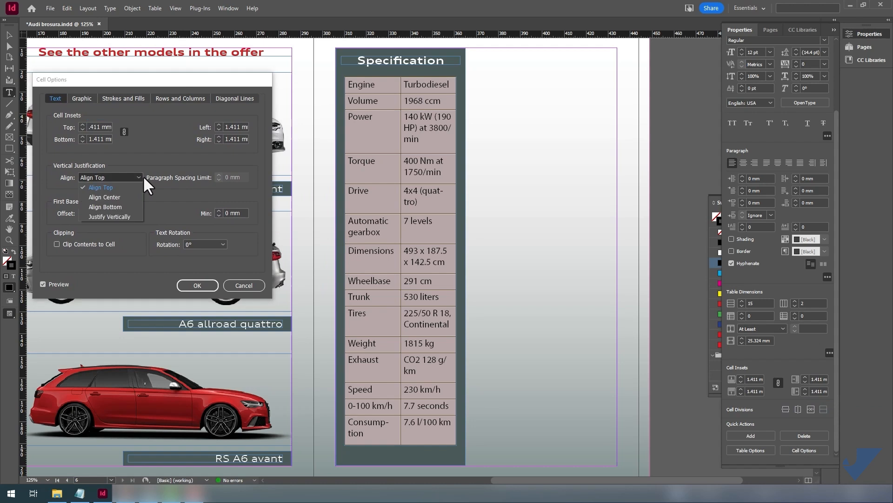
left_click(119, 196)
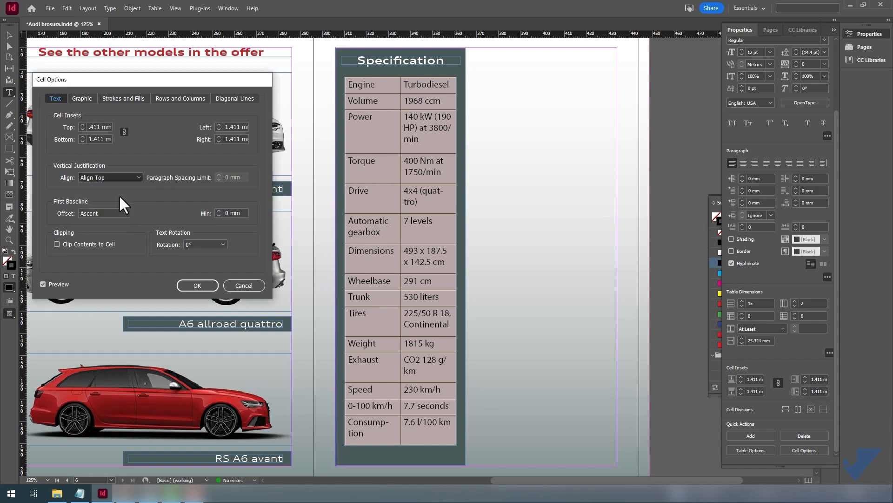
left_click(212, 285)
left_click(8, 35)
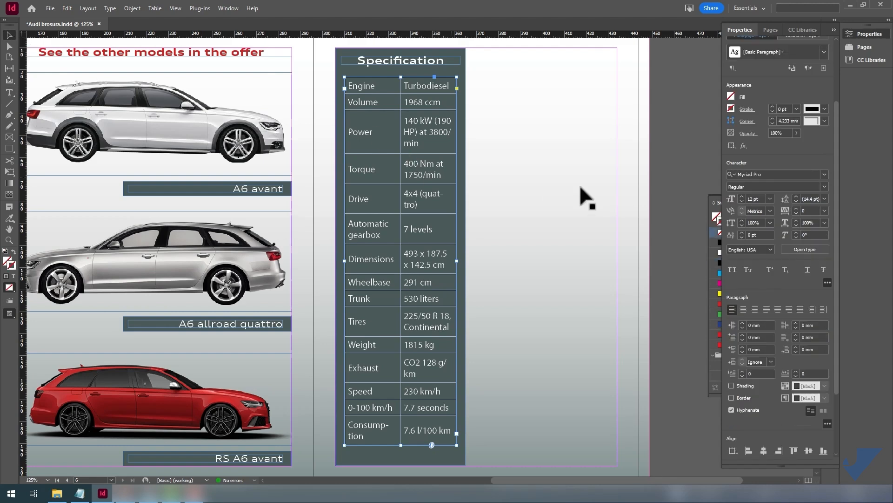
left_click(485, 188)
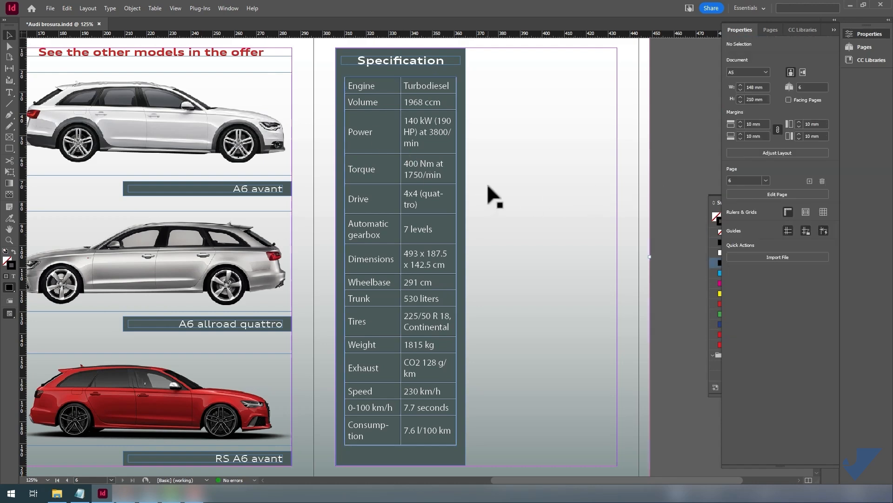
left_click(424, 198)
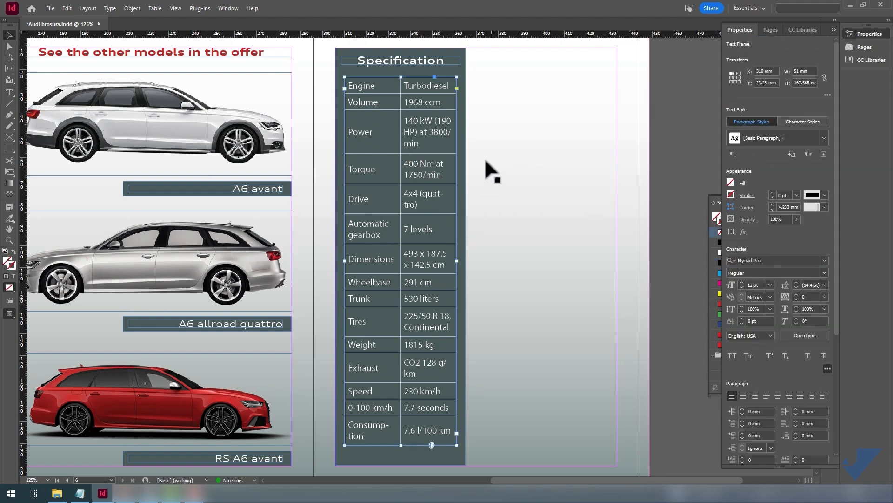
left_click(543, 143)
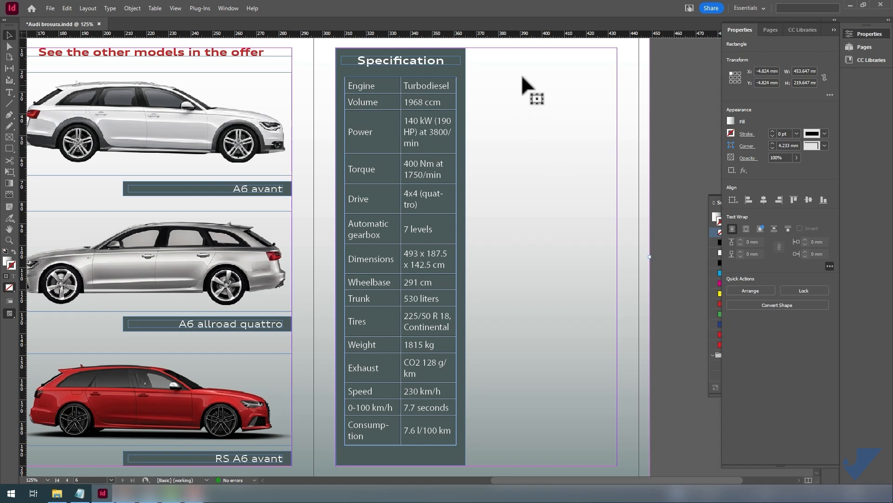
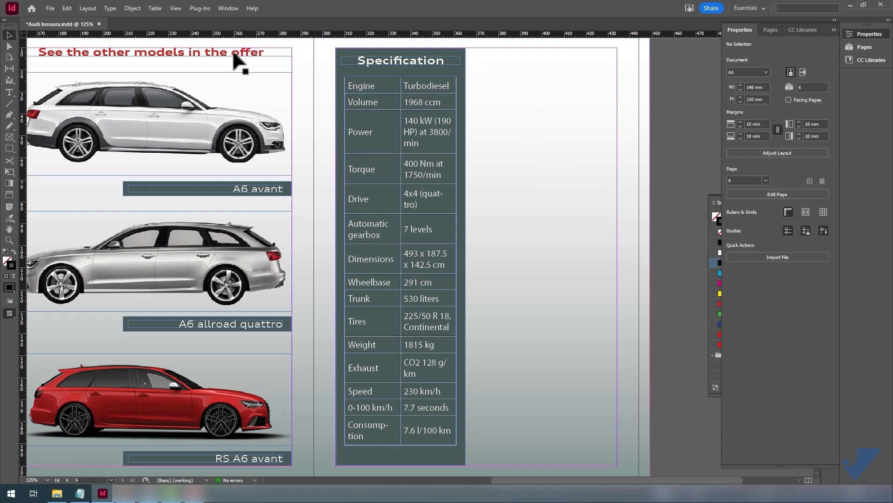
- Duplicate the "See the other models in the offer" heading beside the Specification column and resize its frame to about 67 × 11 mm
key("alt+shift")
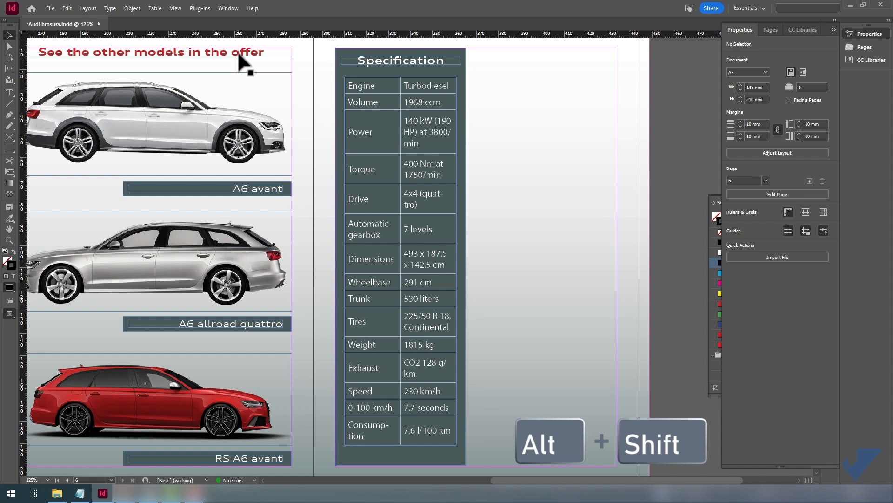
left_click_drag(227, 59, 554, 66)
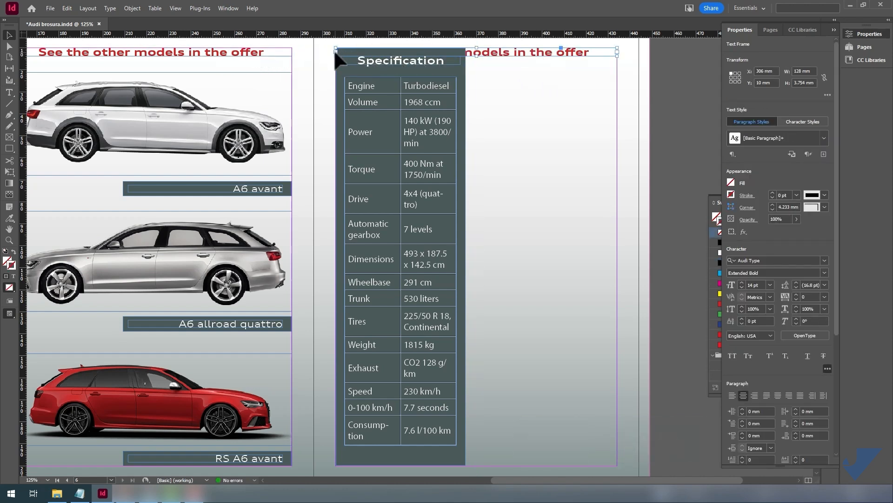
left_click_drag(336, 52, 469, 52)
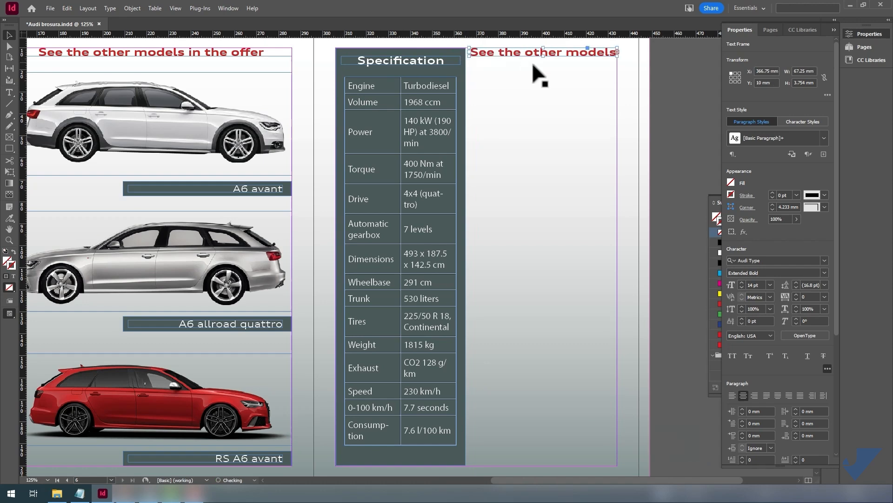
left_click_drag(543, 56, 543, 72)
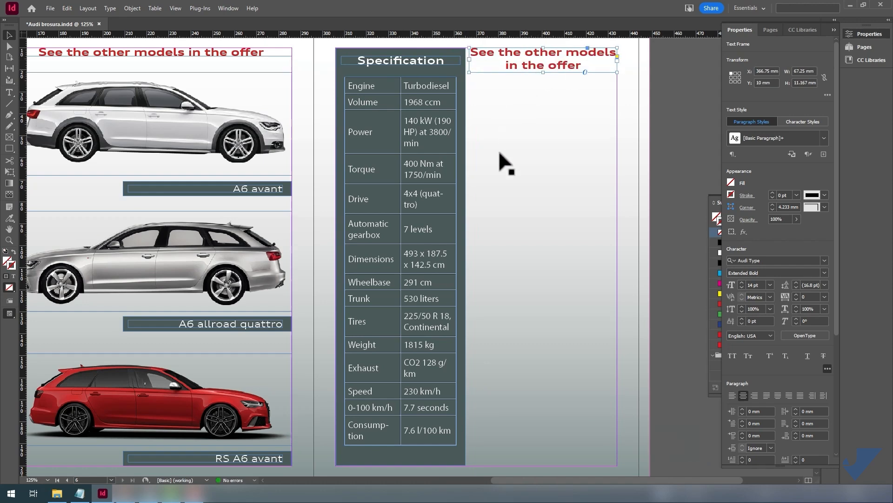
- Replace the duplicated heading's text with "Highlights of the A6 Limousine model", copied from the Brochure text file in Notepad
left_click(80, 493)
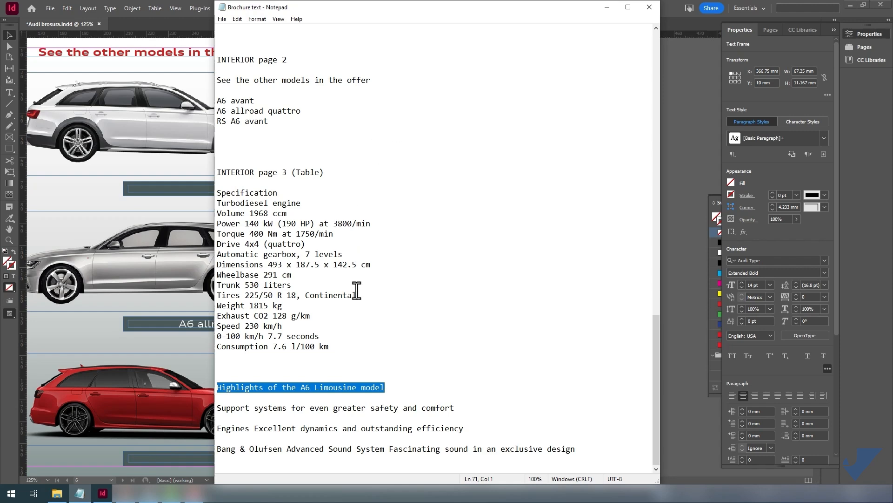
left_click_drag(385, 387, 217, 391)
right_click(259, 387)
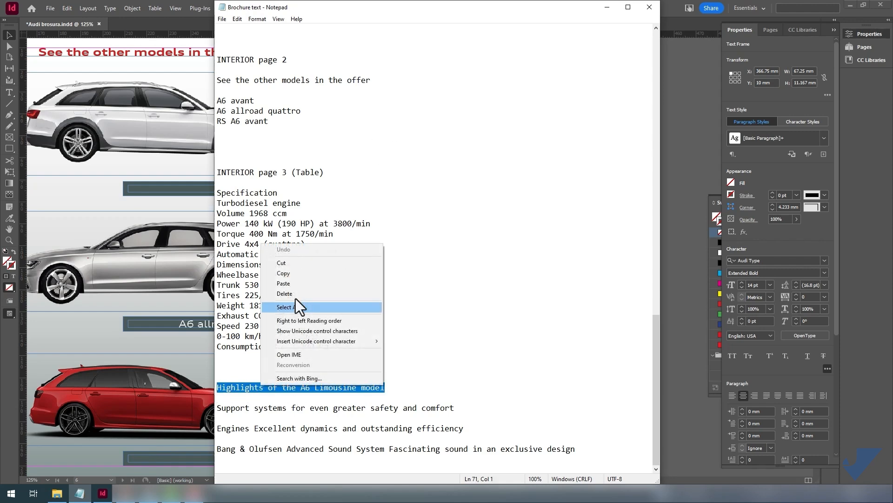
left_click(303, 280)
left_click(192, 26)
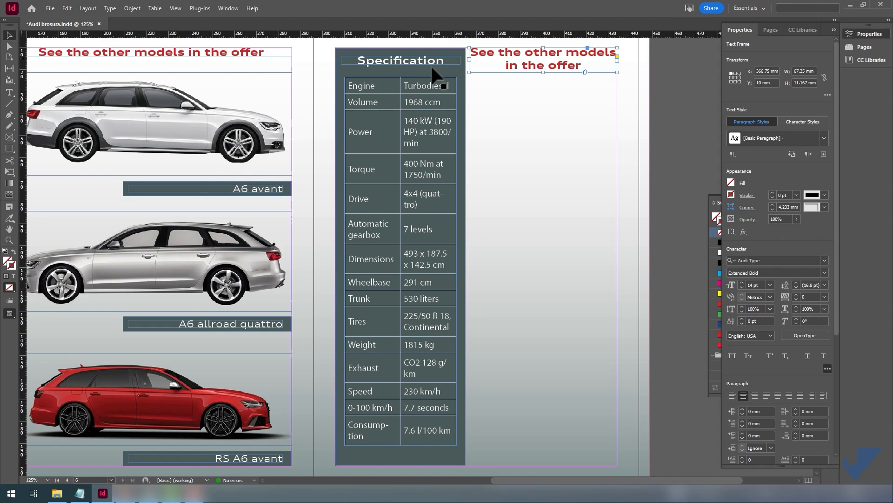
double_click(517, 59)
left_click_drag(471, 49, 588, 65)
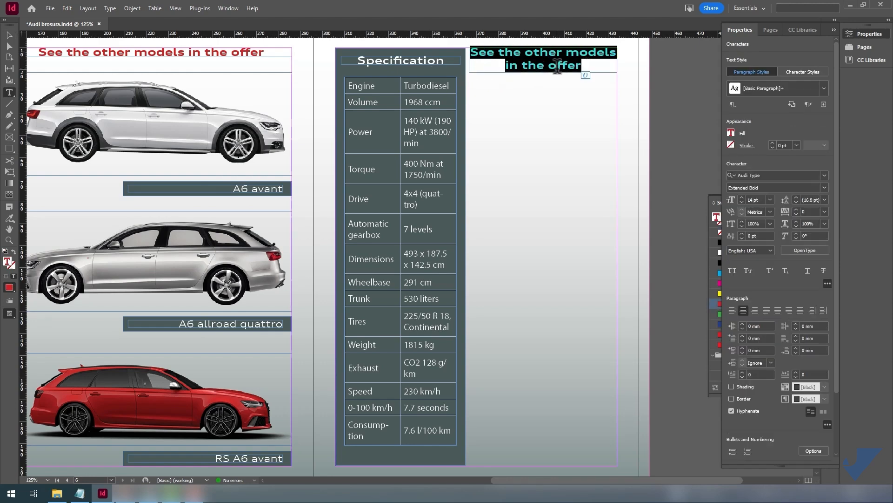
key("ctrl+v")
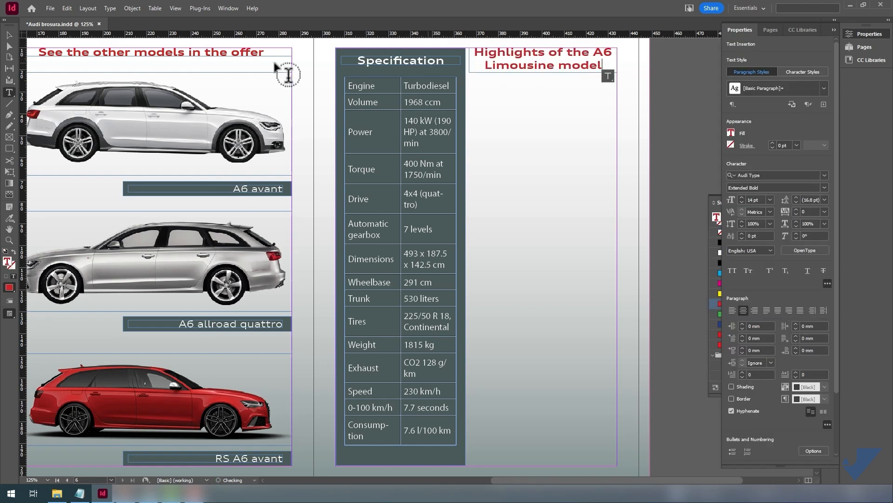
left_click(8, 33)
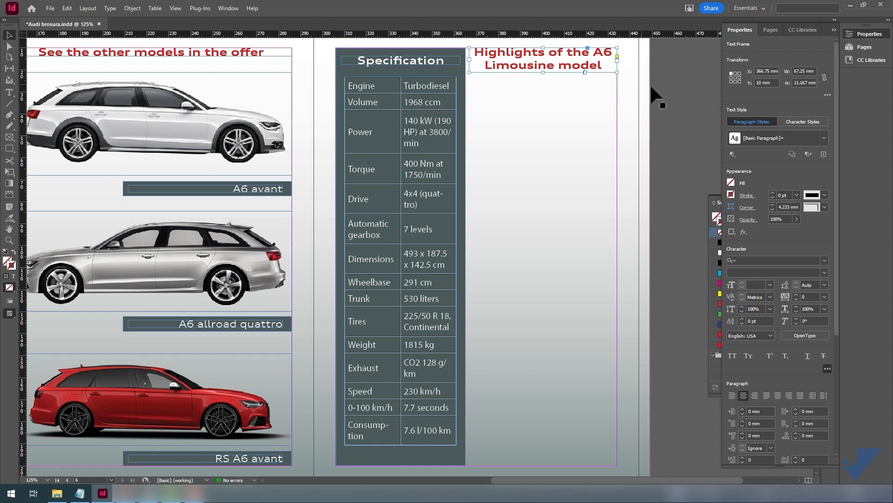
left_click(637, 105)
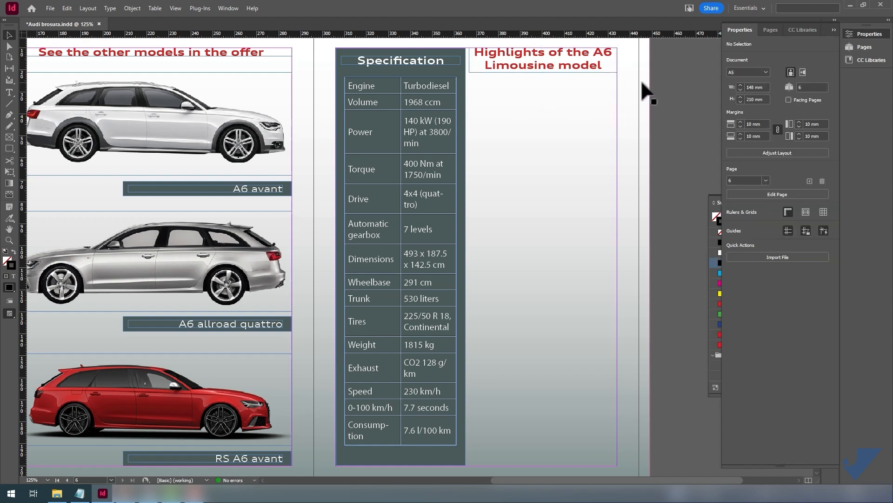
- Load the images Bang & Olufsen, Motor and Support system from the Images folder for placing
left_click(51, 8)
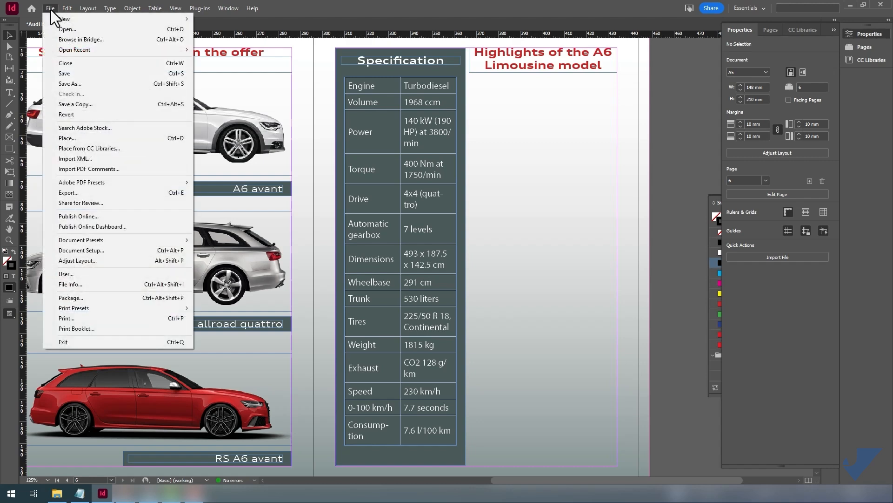
left_click(82, 136)
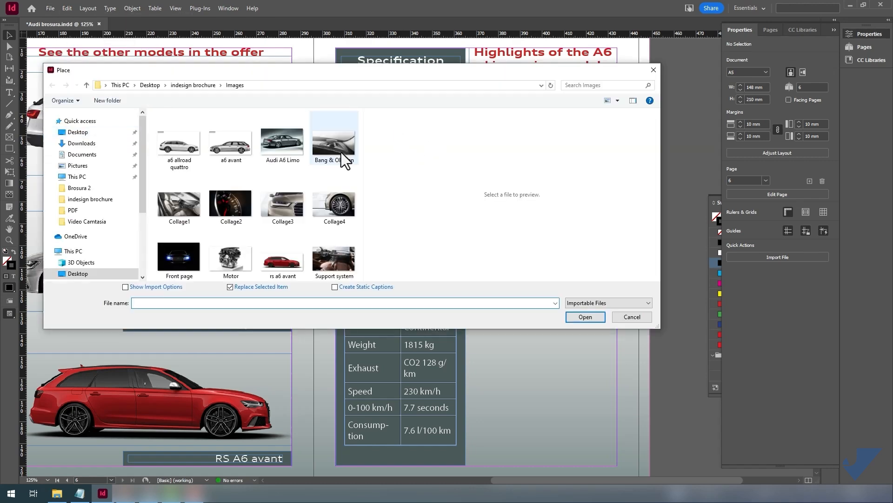
left_click(333, 147)
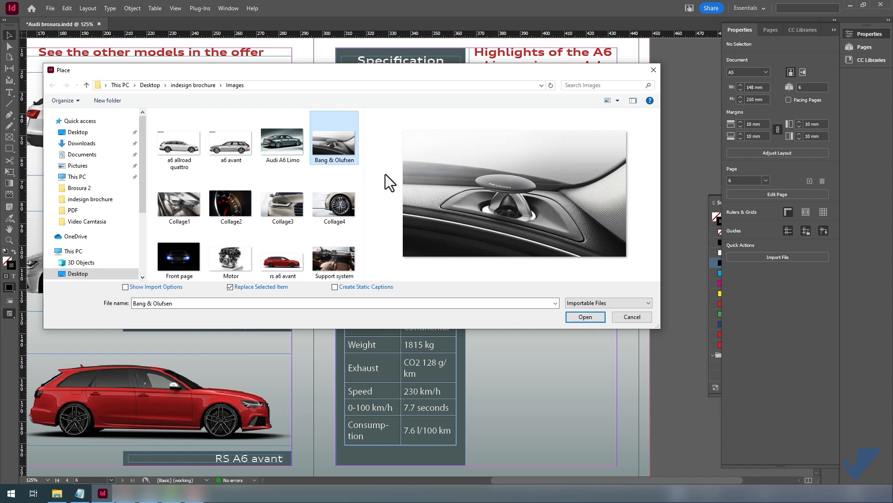
left_click(228, 258, "ctrl")
left_click(334, 263, "ctrl")
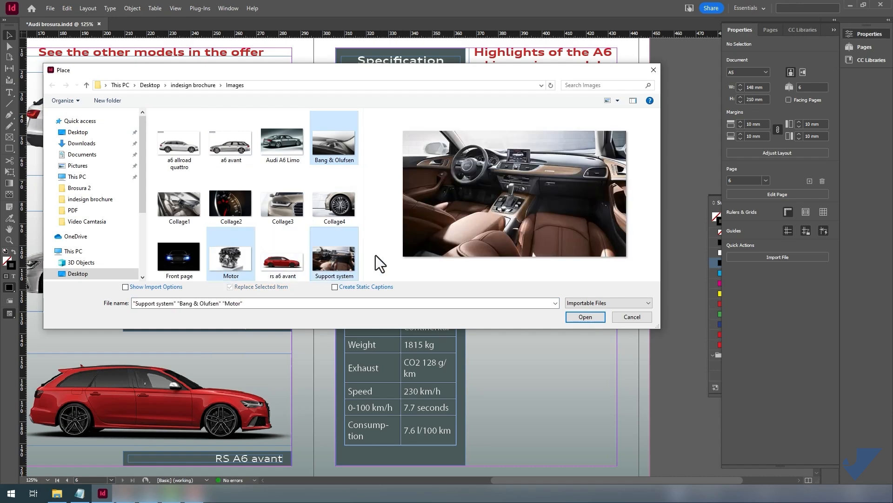
left_click(584, 316)
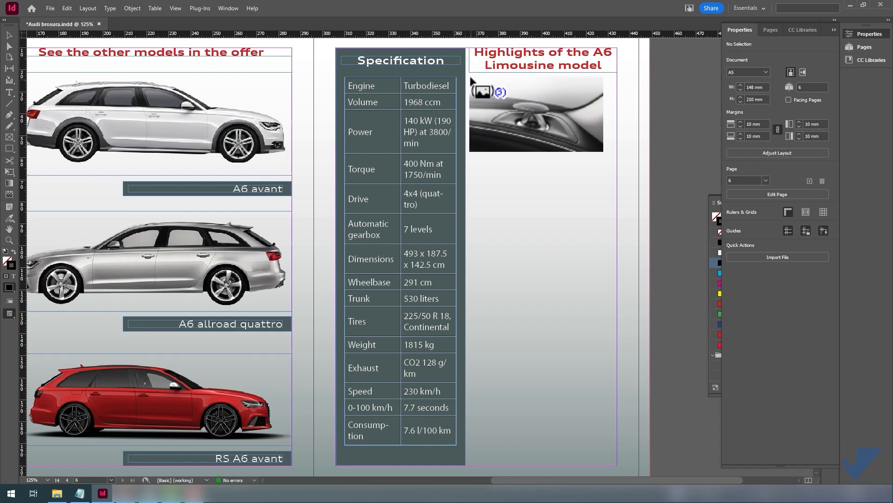
- Place the three images in a column under the Highlights heading, about 66–67 mm wide, and shift the lower two down for more spacing
mouse_move(470, 80)
left_mouse_down()
mouse_move(505, 110)
mouse_move(595, 141)
mouse_move(617, 161)
left_mouse_up()
left_click_drag(469, 191, 617, 275)
left_click_drag(472, 311, 615, 397)
left_click_drag(560, 361, 592, 378)
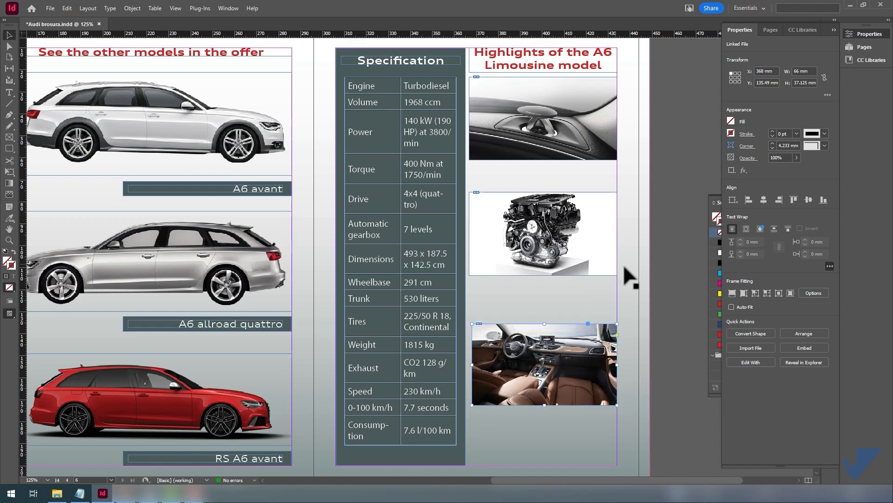
left_click(661, 220)
left_click_drag(598, 233, 599, 242)
left_click(671, 200)
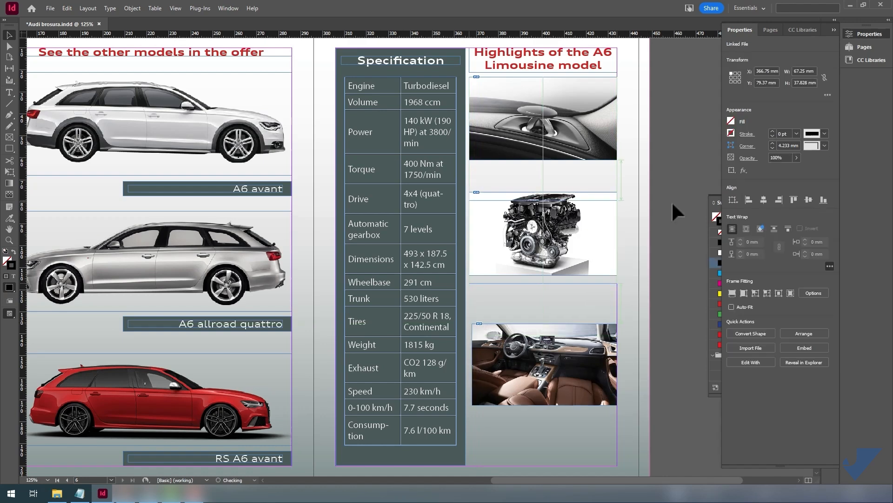
- Draw a rectangle about 67 × 13 mm directly below the Bang & Olufsen image
left_click(9, 149)
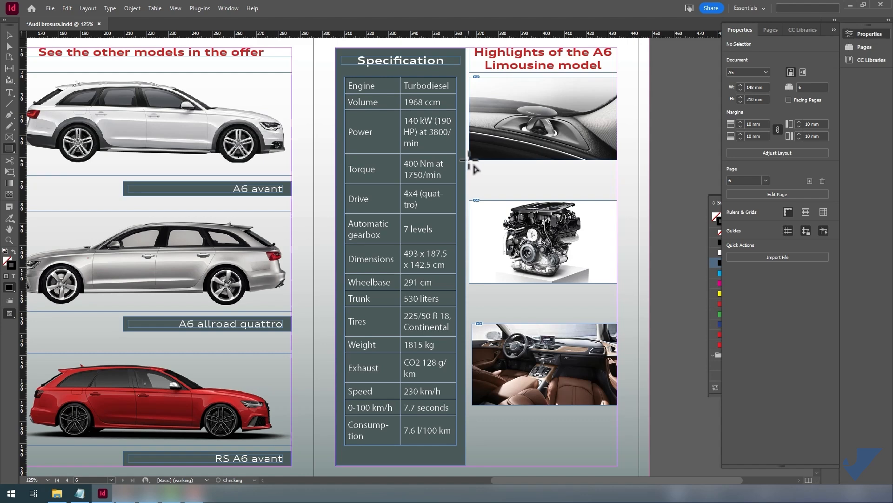
left_click_drag(469, 162, 617, 189)
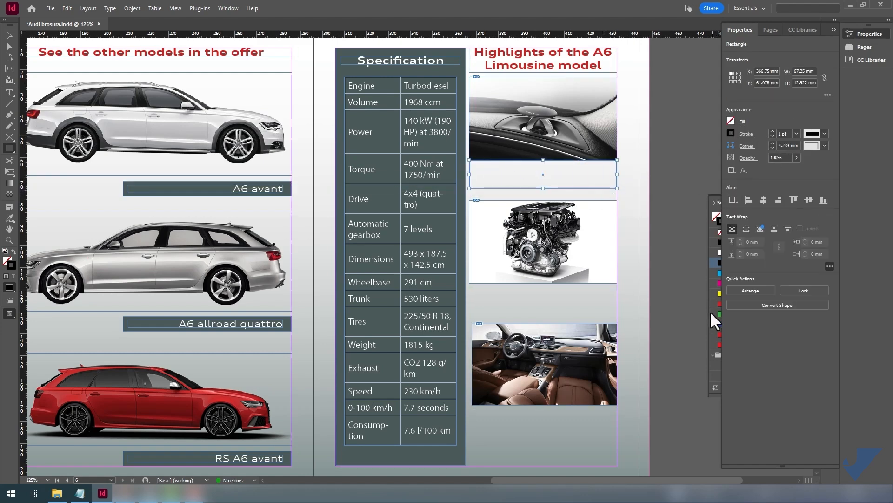
- Apply the Colorful_Theme swatch C=56 M=36 Y=42 K=5 to the new rectangle's stroke
left_click(715, 372)
scroll(759, 267, "down", 3)
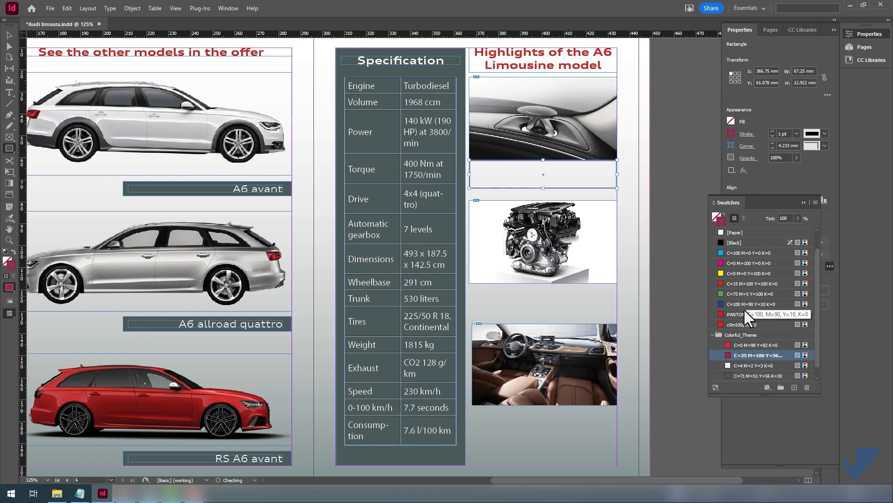
left_click(748, 355)
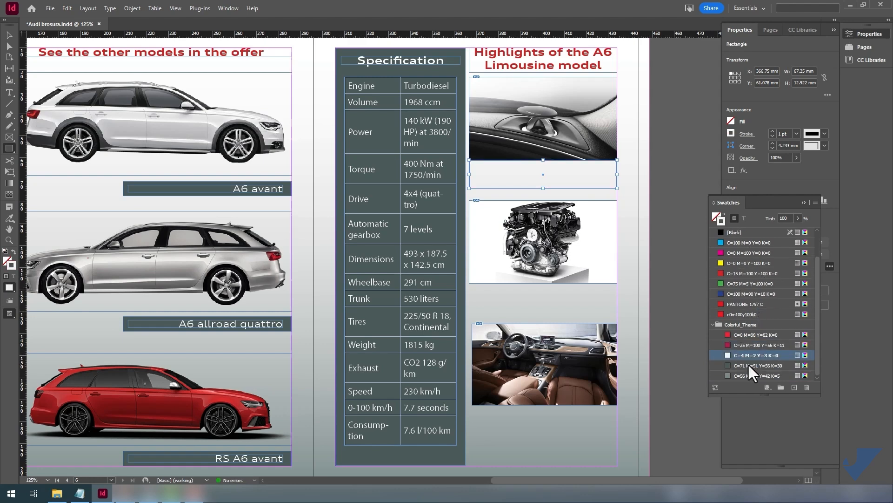
left_click(745, 375)
scroll(751, 361, "up", 2)
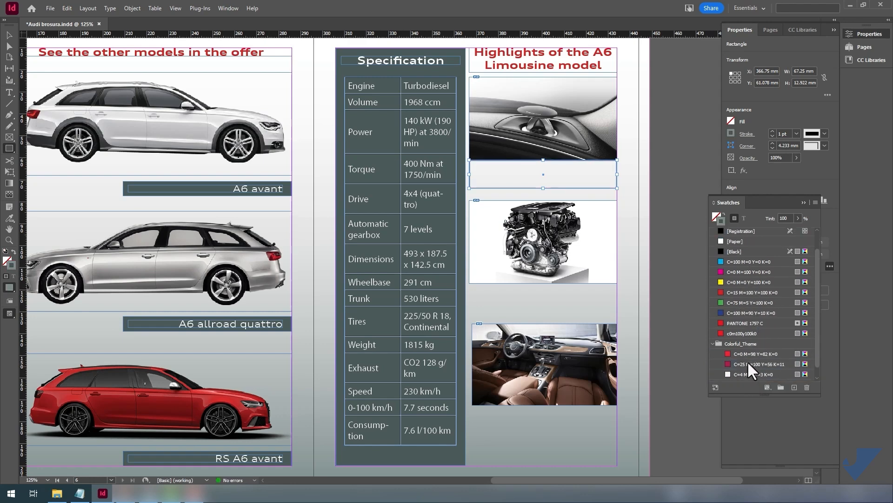
scroll(760, 323, "down", 2)
- Fill the rectangle with the Colorful_Theme swatch C=56 M=36 Y=42 K=5 and set its stroke to None
left_click(715, 214)
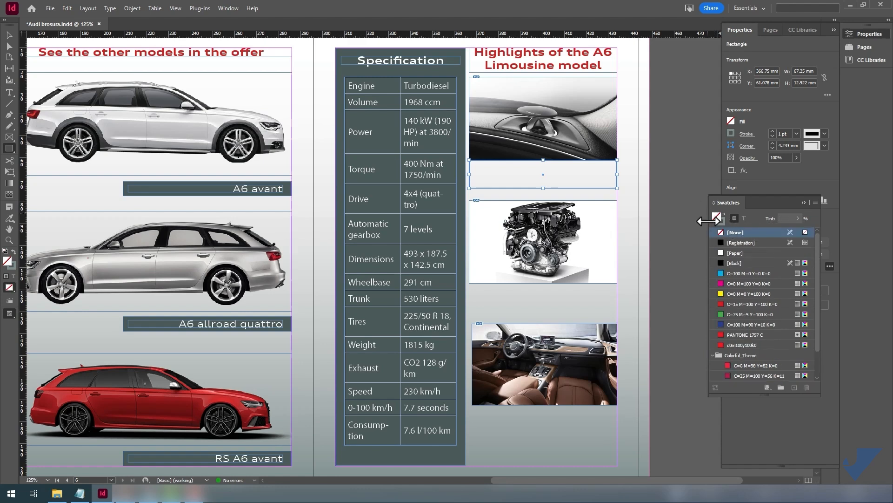
scroll(817, 298, "down", 3)
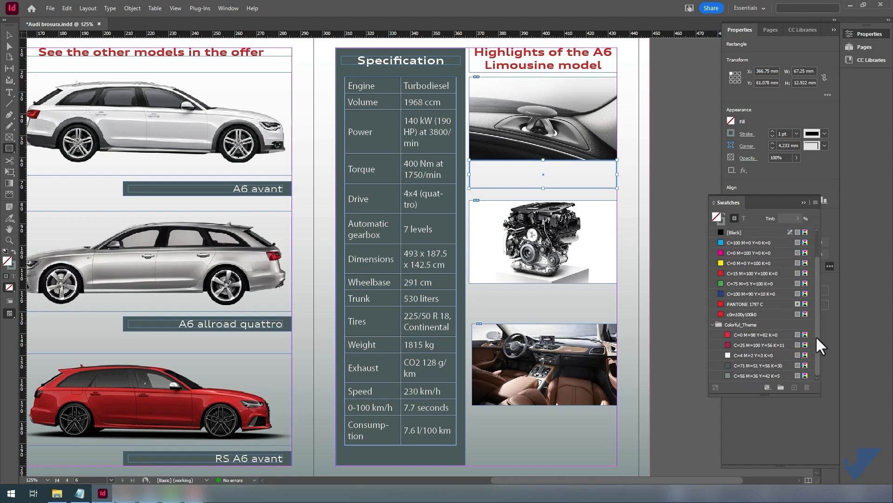
left_click(749, 375)
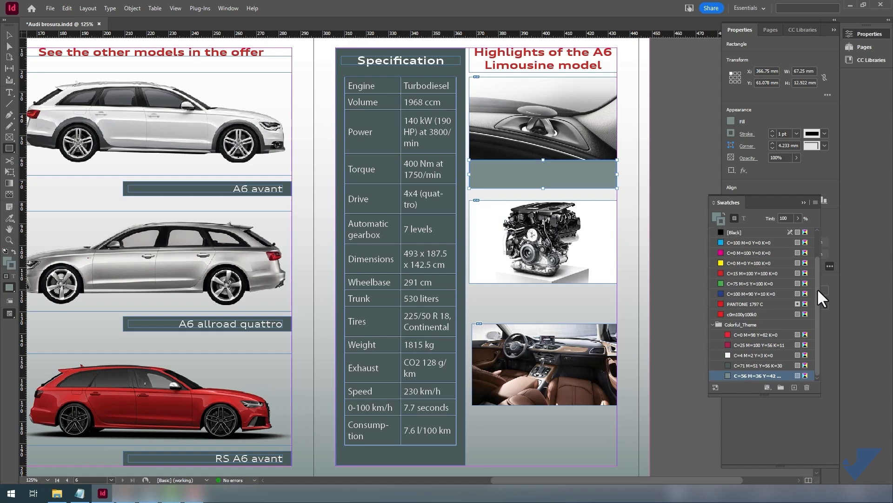
left_click_drag(818, 289, 817, 264)
left_click(739, 234)
- Snap the caption rectangle to the image's lower edge at X 366.75 mm and widen it to 67.25 mm to match the image
left_click(9, 35)
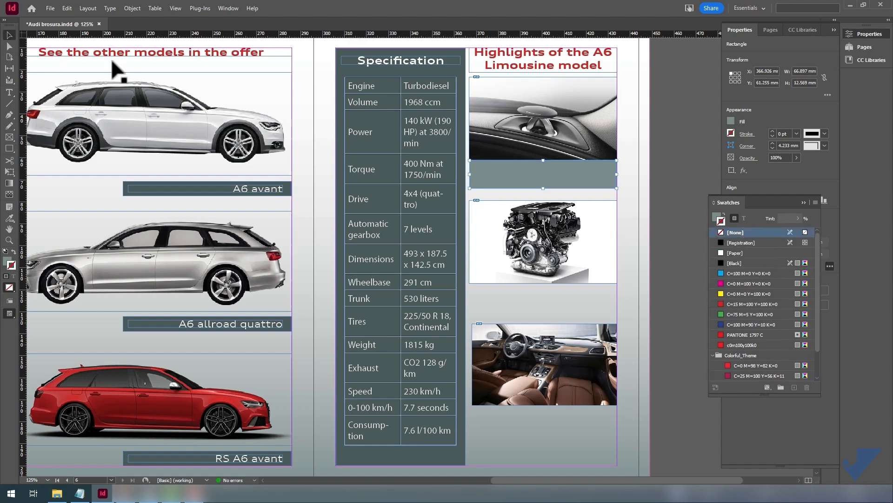
left_click(660, 167)
scroll(576, 154, "up", 4)
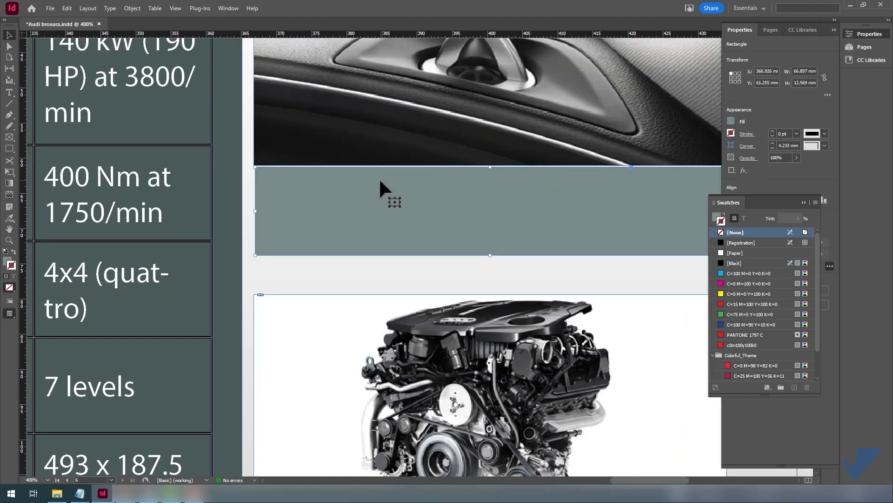
left_click_drag(379, 186, 378, 184)
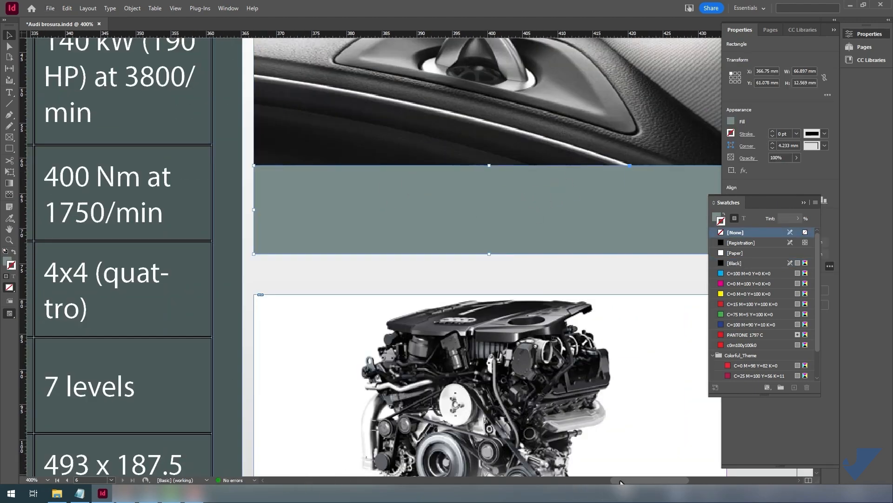
left_click_drag(623, 480, 642, 480)
left_click_drag(538, 211, 541, 211)
left_click_drag(663, 483, 648, 482)
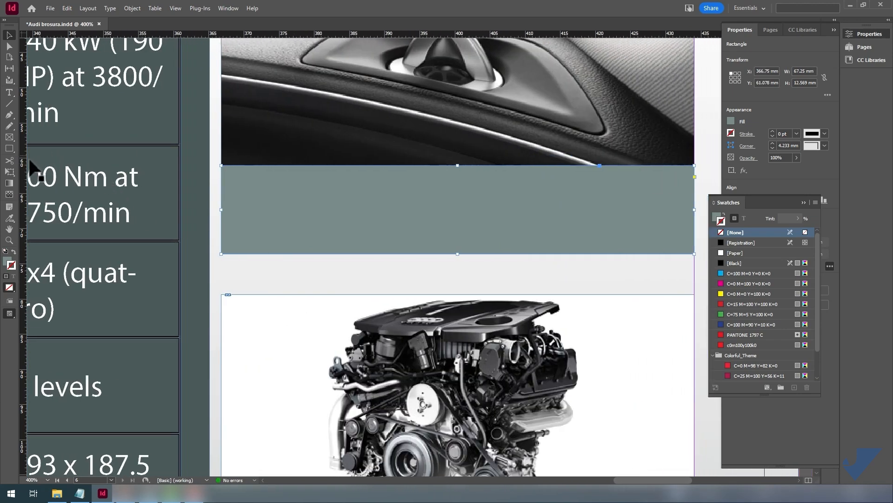
- Add a text frame about 66 × 11 mm over the caption rectangle and paste in the Bang & Olufsen line from the Brochure text file in Notepad
left_click(9, 92)
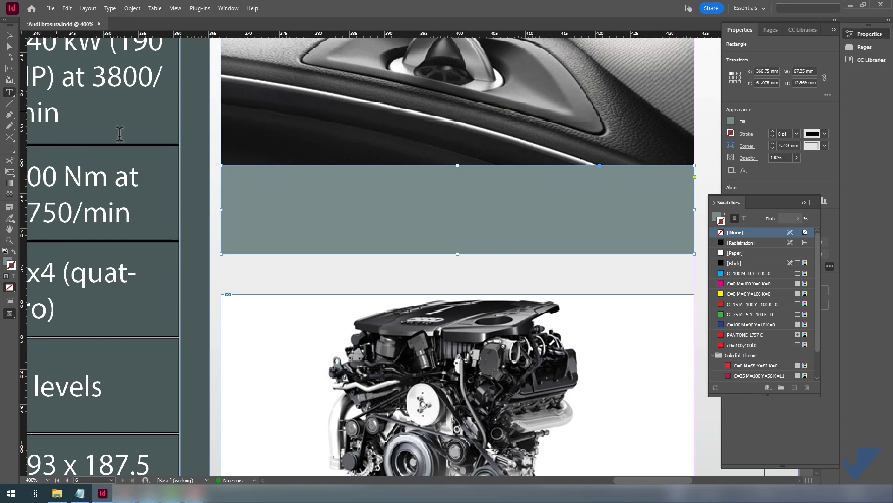
left_click_drag(226, 170, 684, 245)
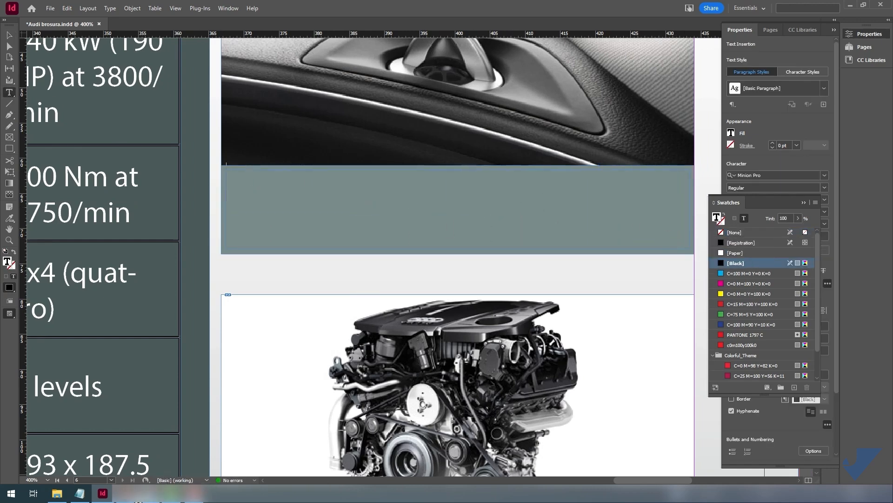
left_click(80, 493)
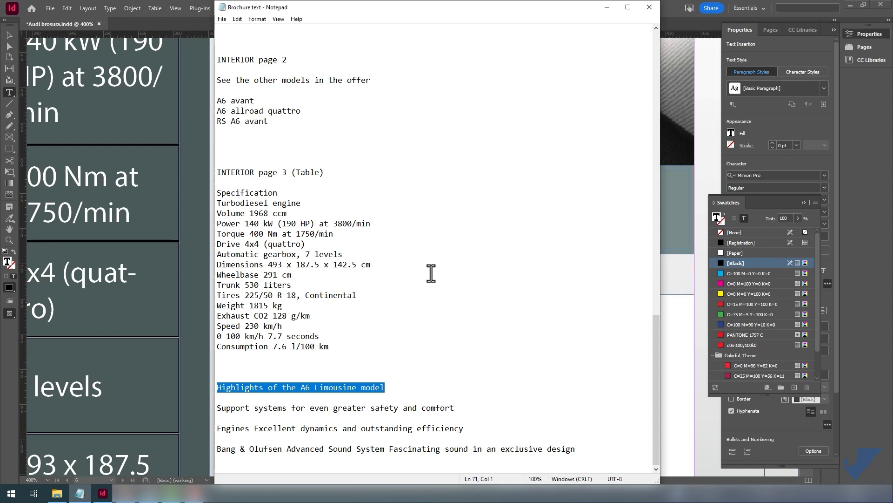
left_click_drag(217, 448, 571, 450)
right_click(507, 449)
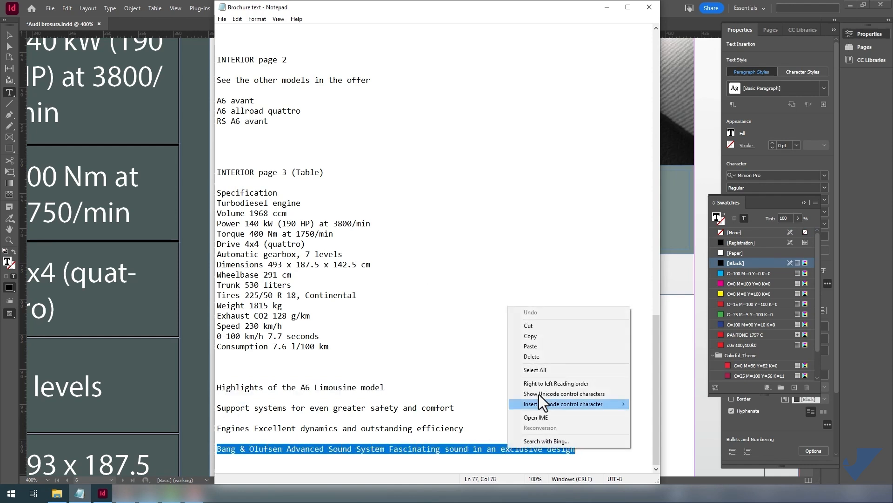
left_click(542, 337)
left_click(664, 205)
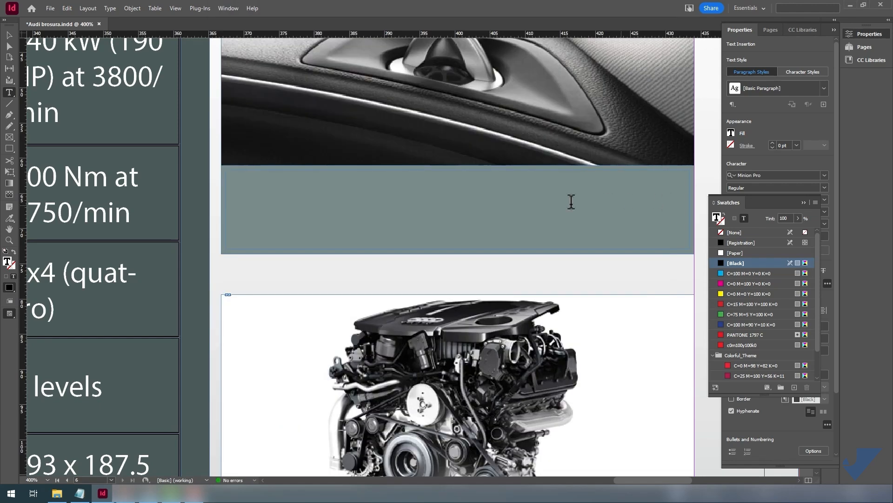
key("ctrl+v")
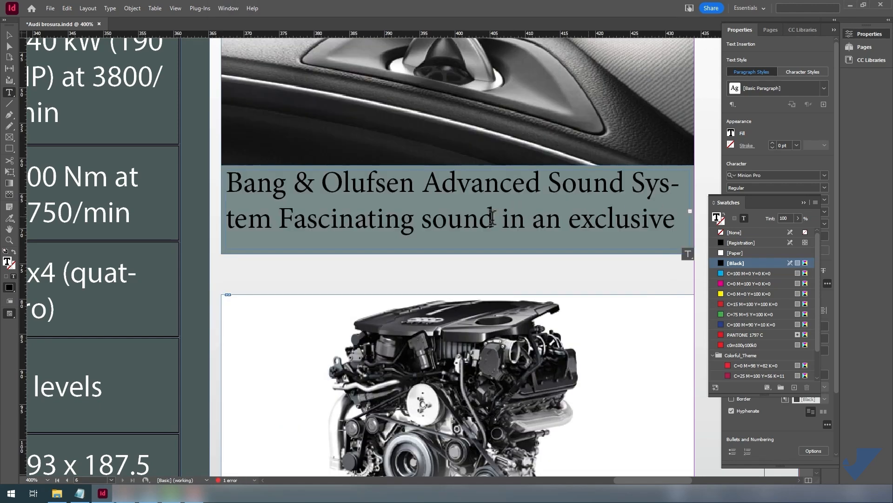
- Format the Bang & Olufsen caption as Myriad Pro Italic, 10 pt, centre-aligned
left_click(9, 35)
left_click(803, 202)
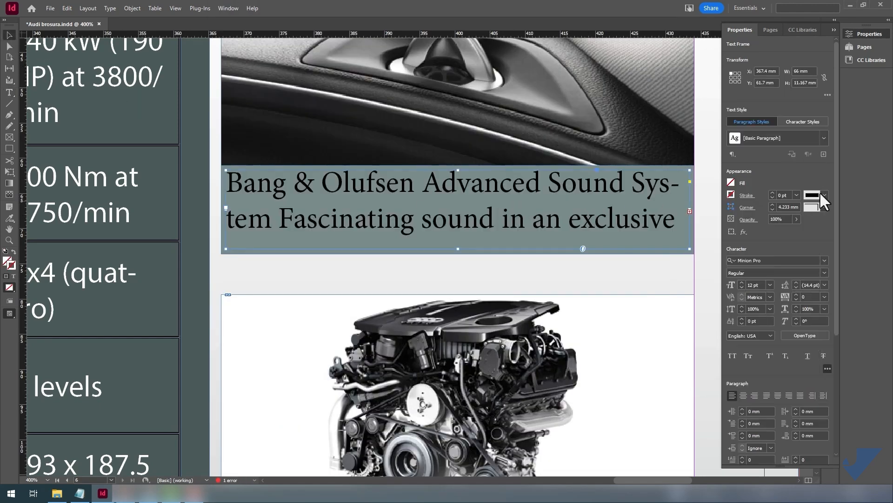
left_click(825, 260)
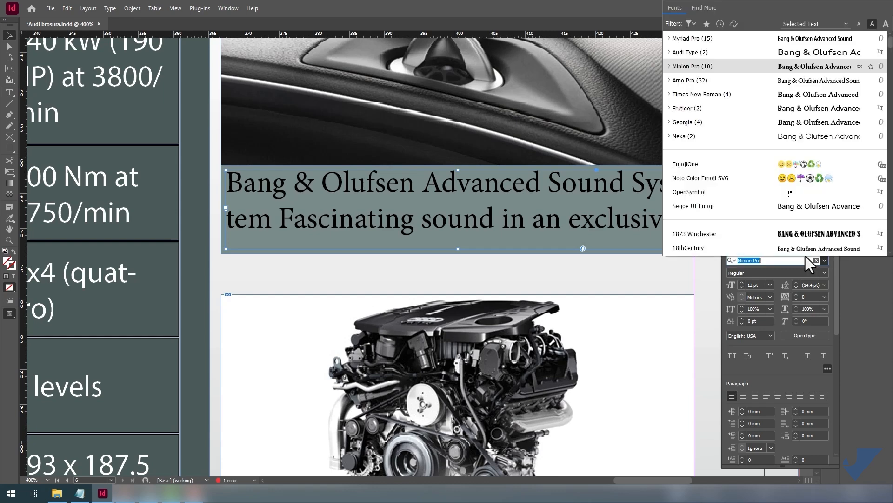
left_click(705, 40)
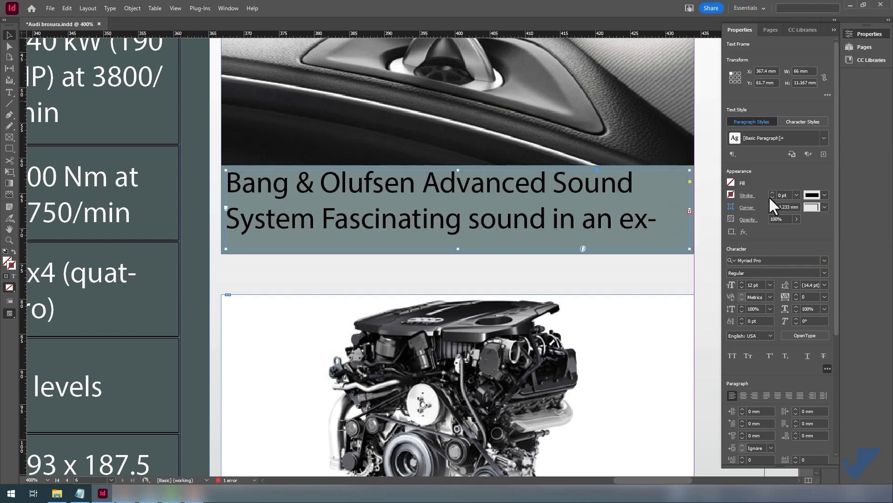
left_click(770, 284)
left_click(762, 335)
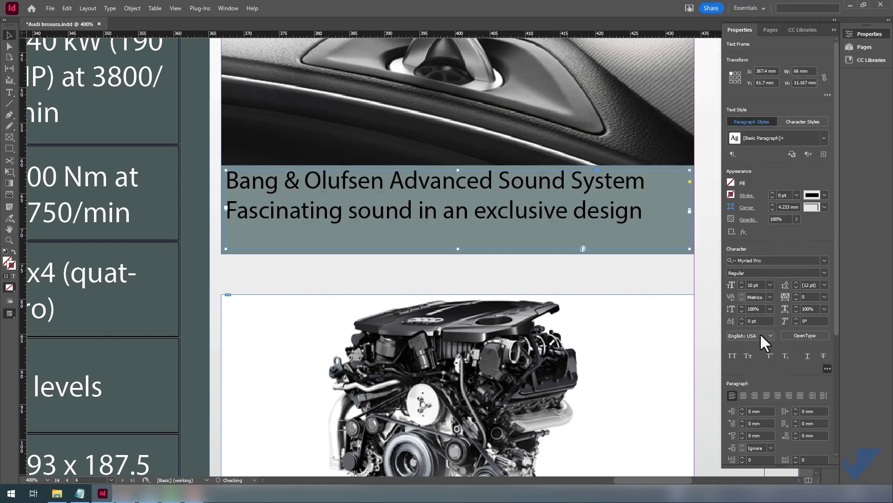
left_click(824, 273)
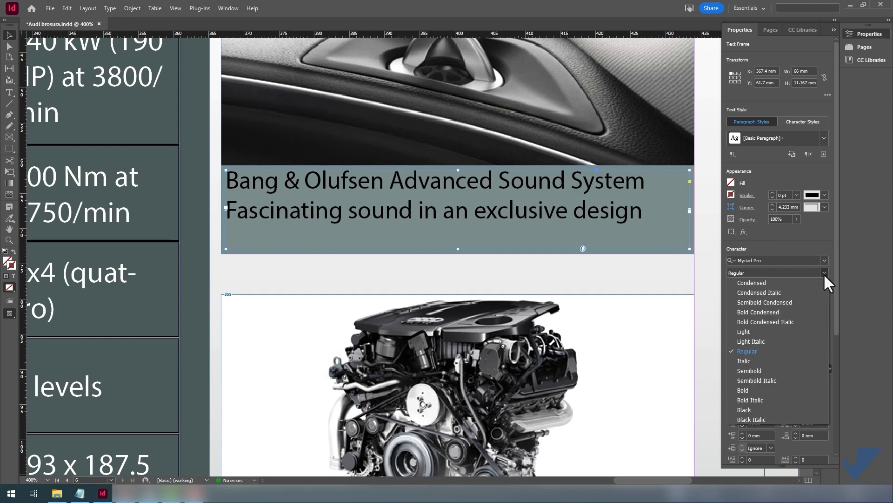
left_click(758, 360)
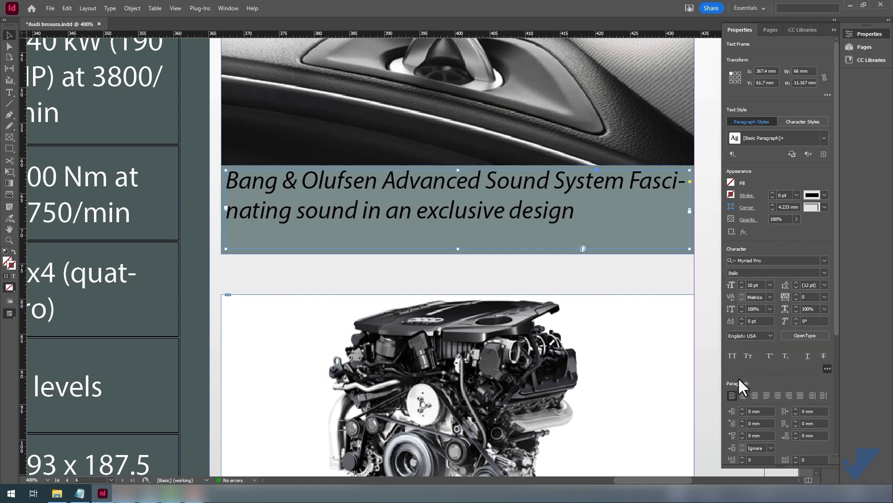
left_click(744, 395)
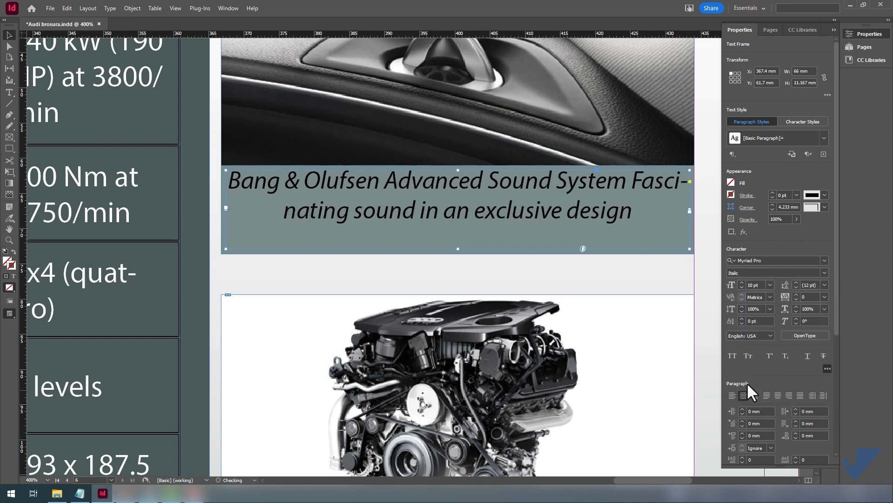
- Insert a forced line break before "Fascinating" in the Bang & Olufsen caption
key("t")
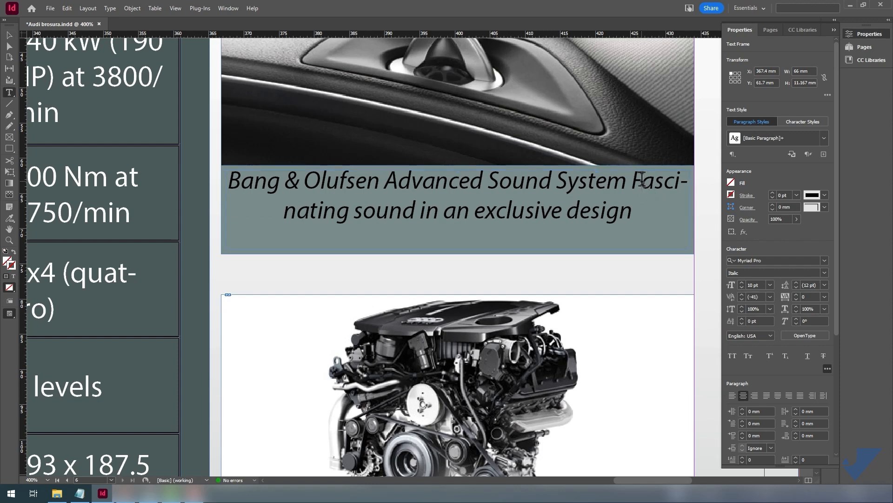
left_click(633, 179)
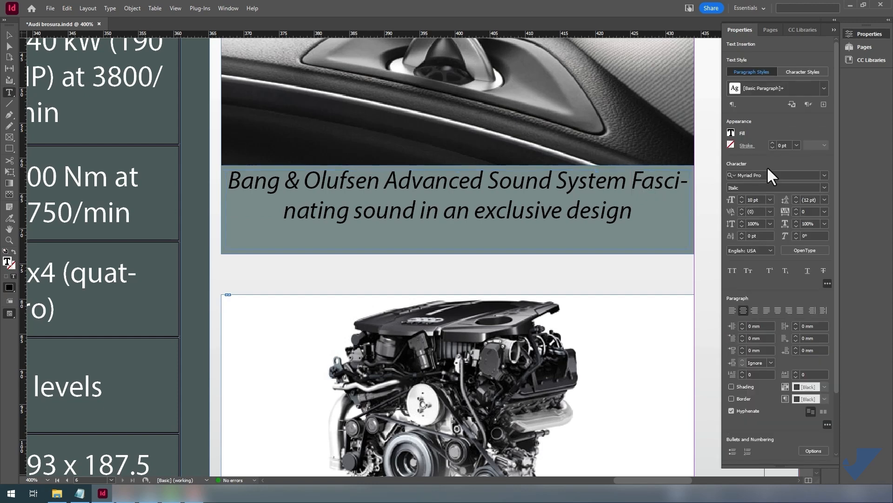
key("shift+Return")
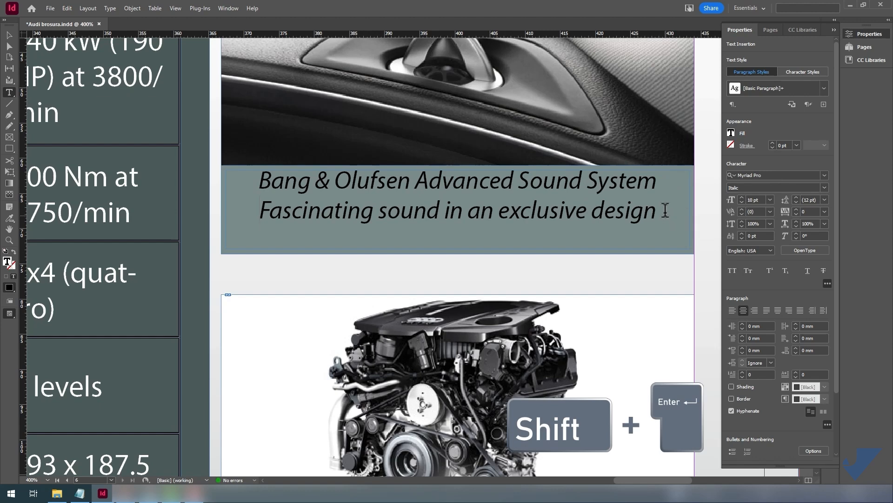
- Colour the whole Bang & Olufsen caption text with the Paper swatch
left_click_drag(665, 210, 260, 179)
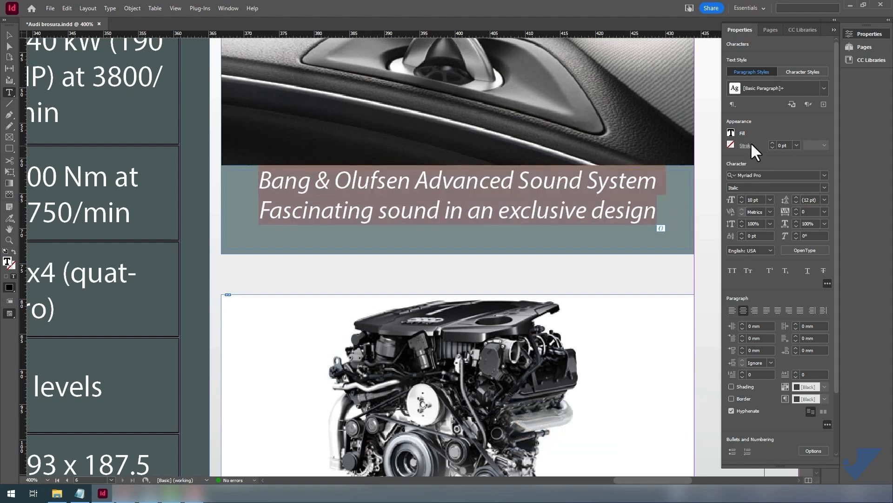
left_click(730, 133)
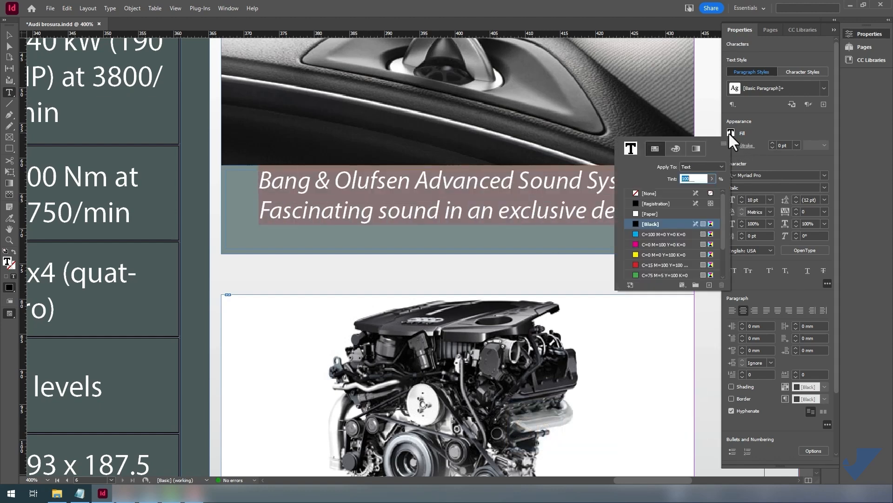
left_click(672, 213)
left_click(8, 38)
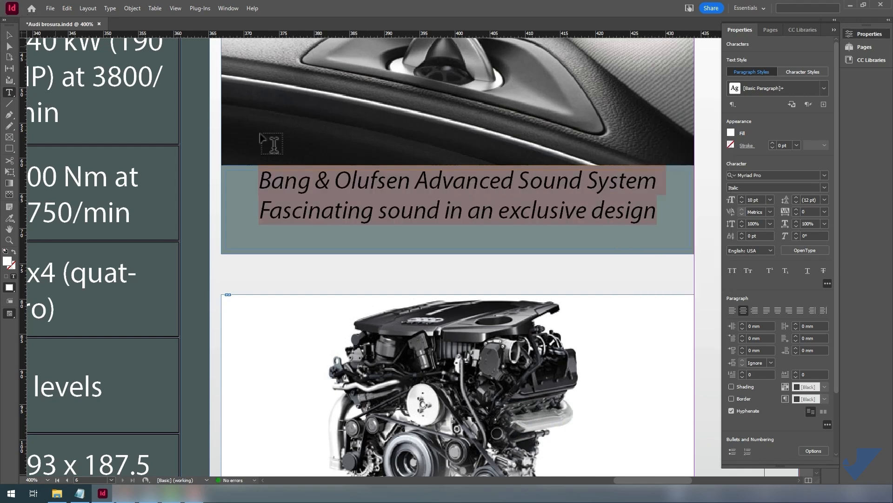
left_click(8, 38)
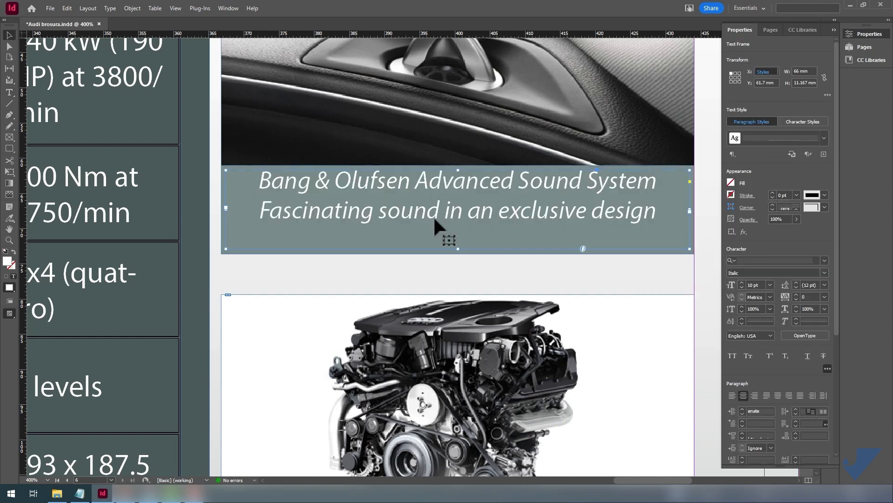
- Fit the caption frame's height to its text and move it down to the vertical middle of the grey-green rectangle
double_click(458, 249)
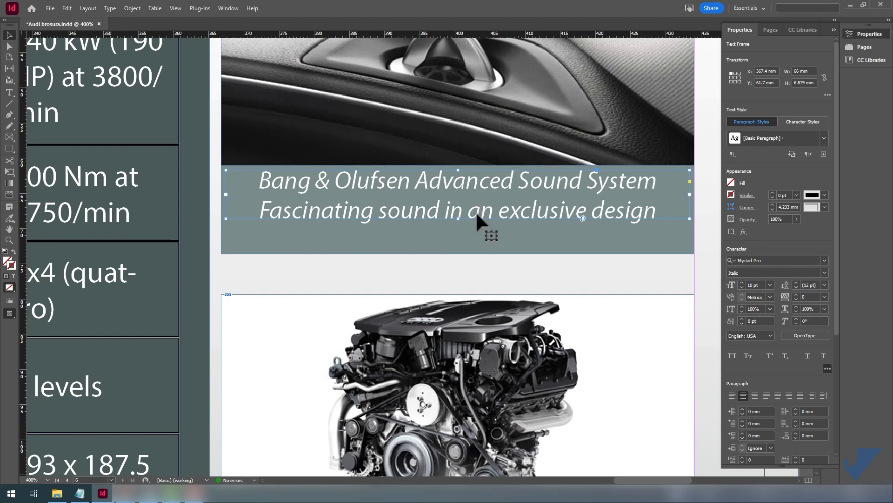
left_click_drag(477, 215, 478, 230)
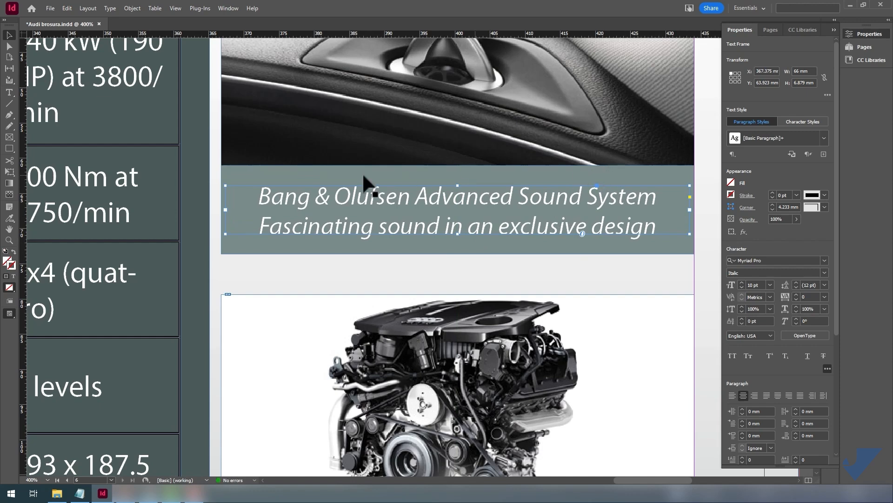
scroll(454, 198, "down", 3)
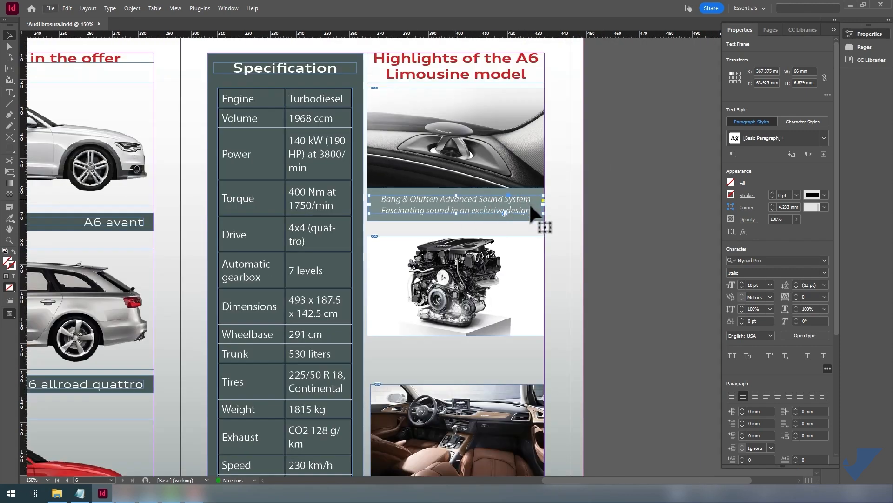
- Duplicate the grey-green caption box with its text straight down, placing copies directly below the engine image and the car interior image
left_click(529, 191, "shift")
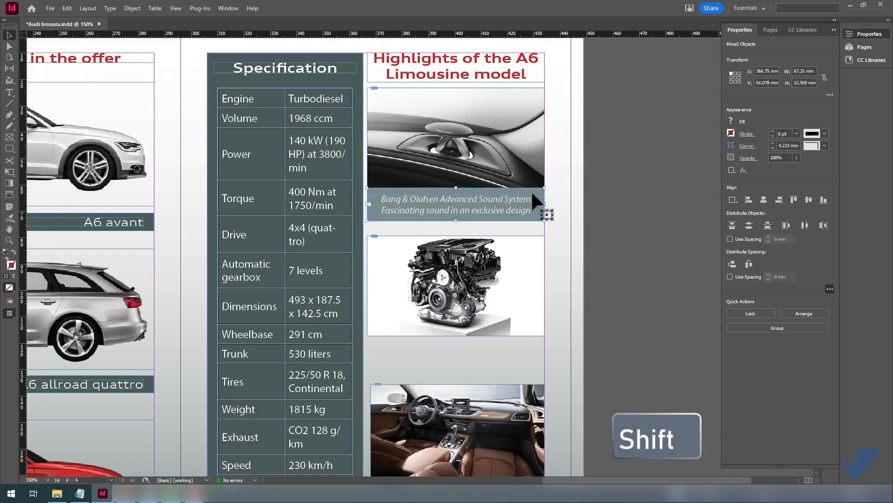
left_click_drag(529, 197, 512, 345)
scroll(512, 302, "down", 5)
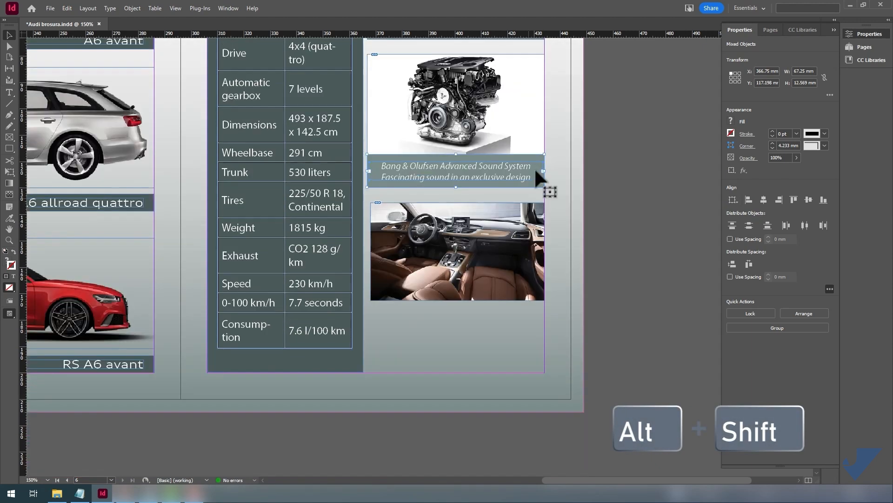
left_click_drag(534, 168, 535, 315)
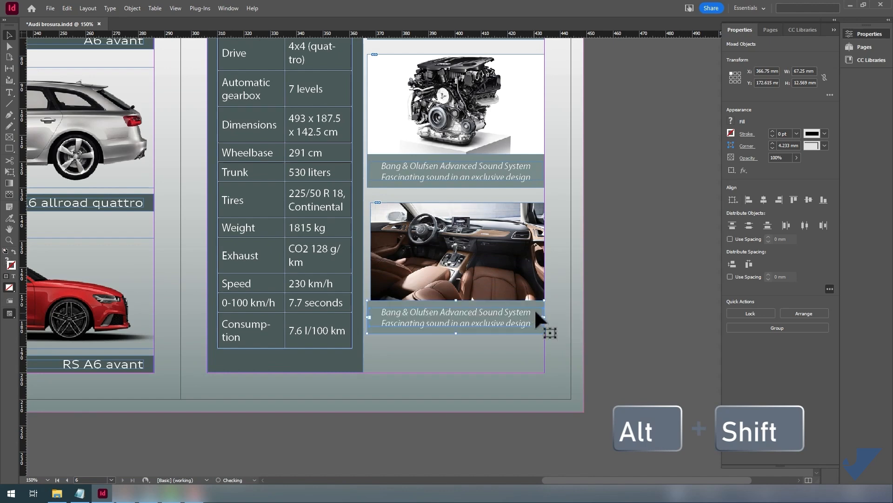
left_click(239, 429)
- Switch to the Brochure text file in Notepad and copy the line "Engines Excellent dynamics and outstanding efficiency"
left_click(80, 493)
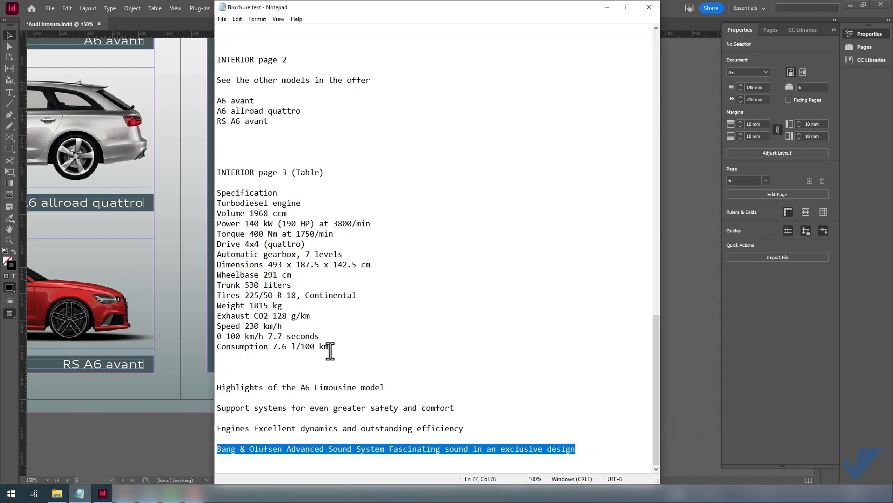
left_click(461, 427)
left_click(218, 431, "shift")
key("ctrl+c")
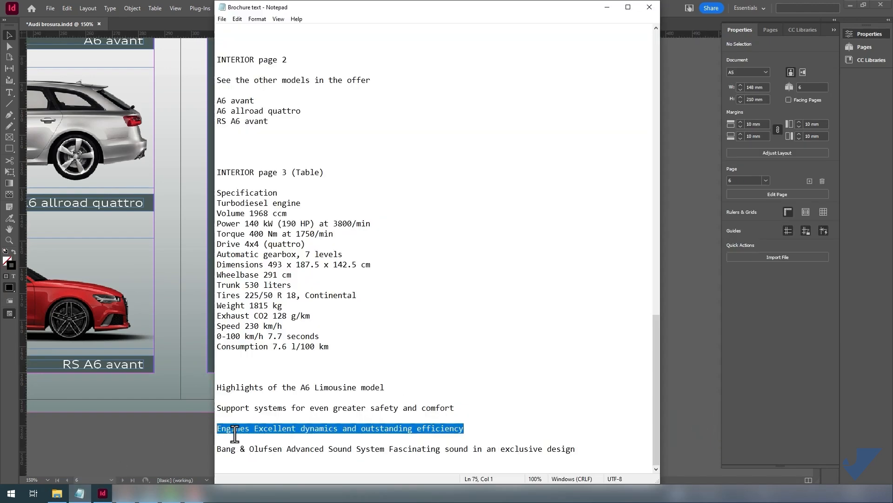
- Replace the whole caption under the engine image with the copied engines line and insert a forced line break before "outstanding"
left_click(677, 215)
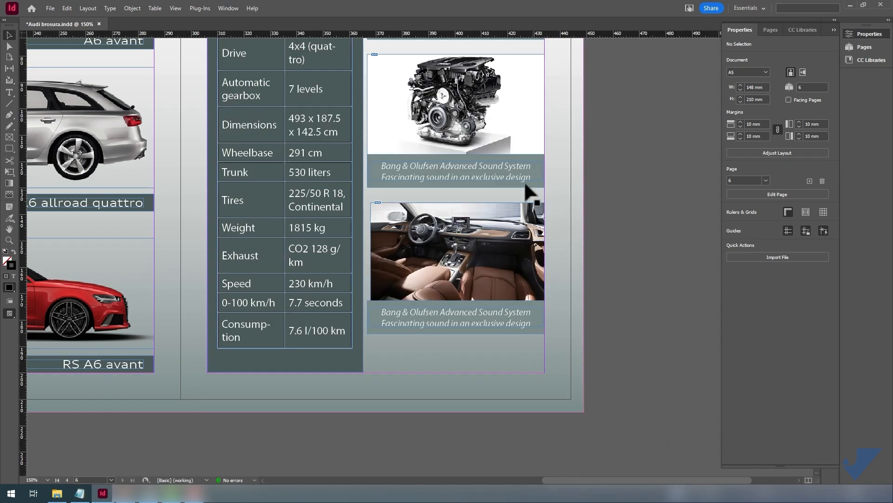
double_click(520, 174)
key("ctrl+a")
key("ctrl+v")
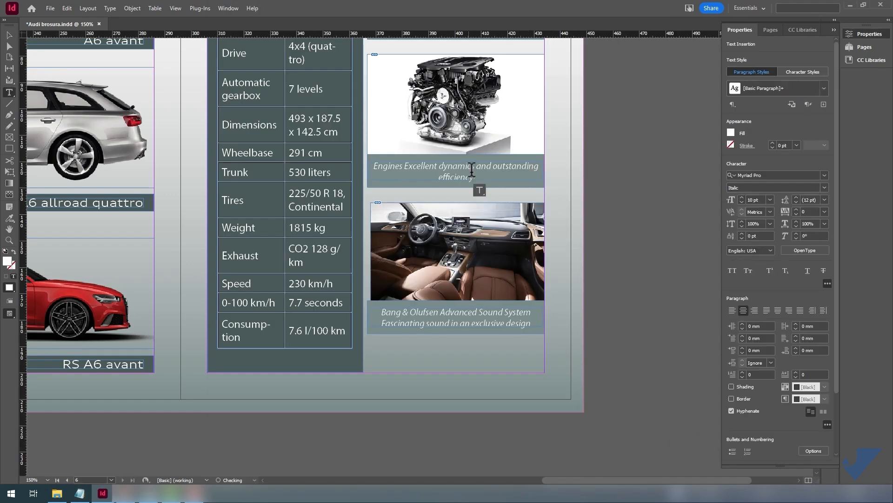
left_click(541, 166)
key("shift+Return")
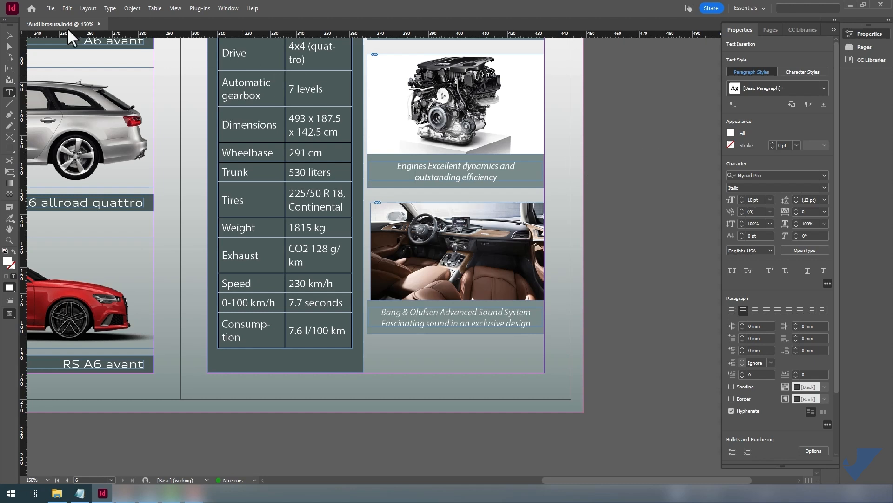
- Switch to the Brochure text file in Notepad and copy the line "Support systems for even greater safety and comfort"
left_click(79, 493)
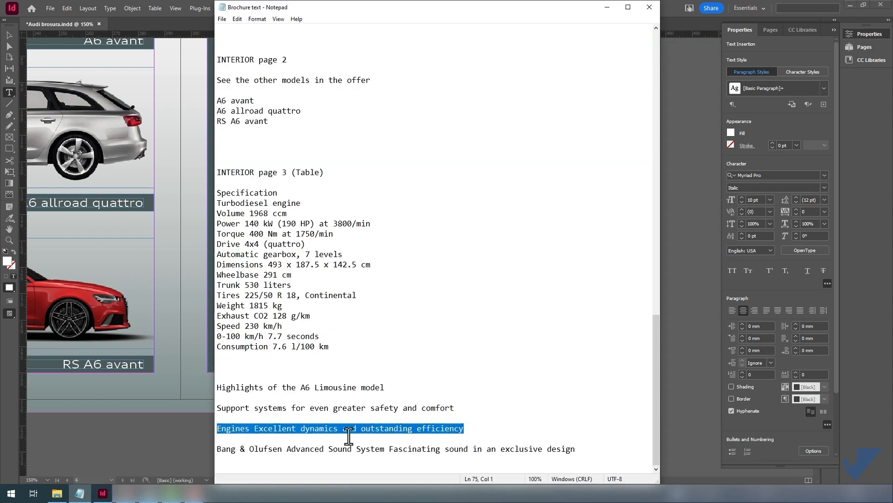
left_click_drag(456, 408, 216, 408)
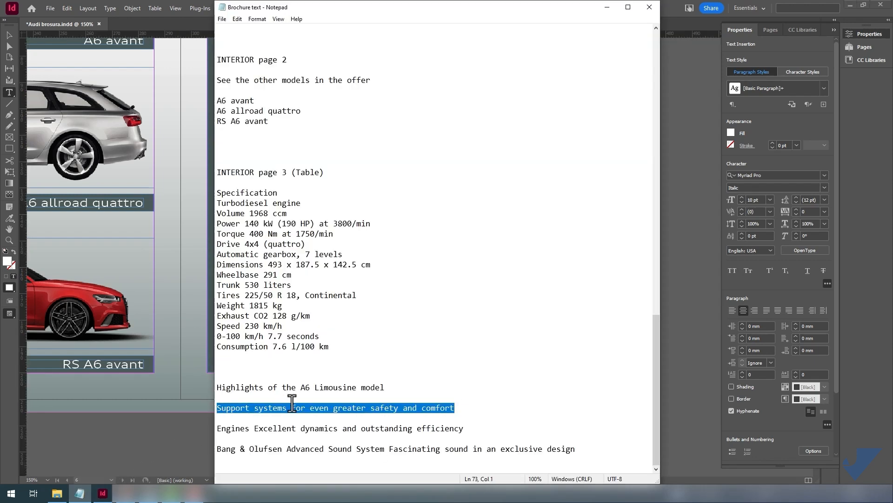
right_click(304, 418)
left_click(371, 292)
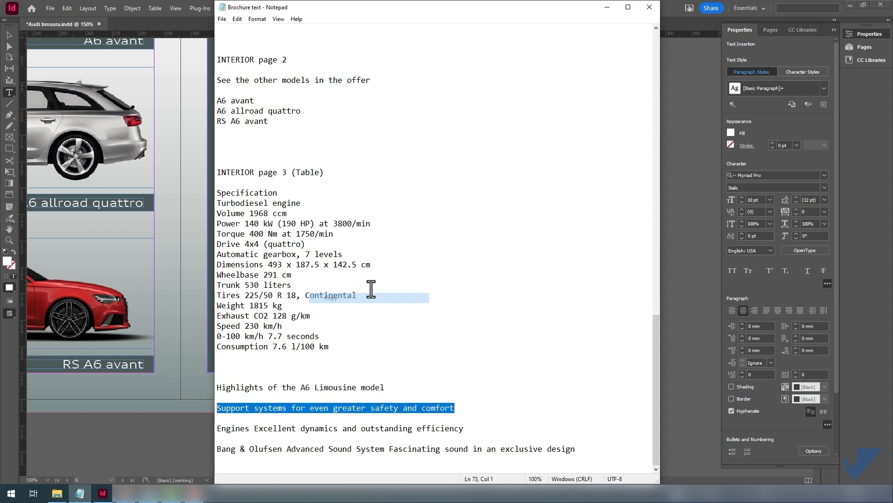
- Replace the caption under the car interior image with the copied support systems line and insert a forced line break before "safety"
left_click(598, 13)
triple_click(439, 313)
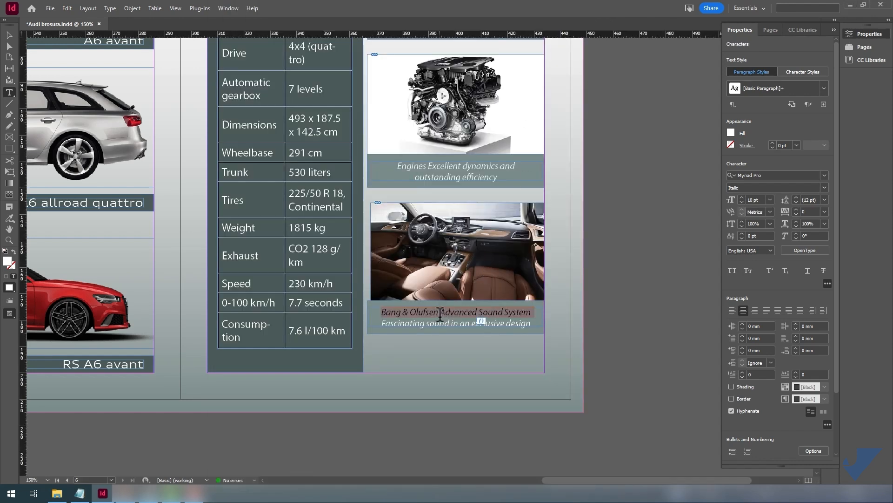
left_click_drag(535, 322, 379, 307)
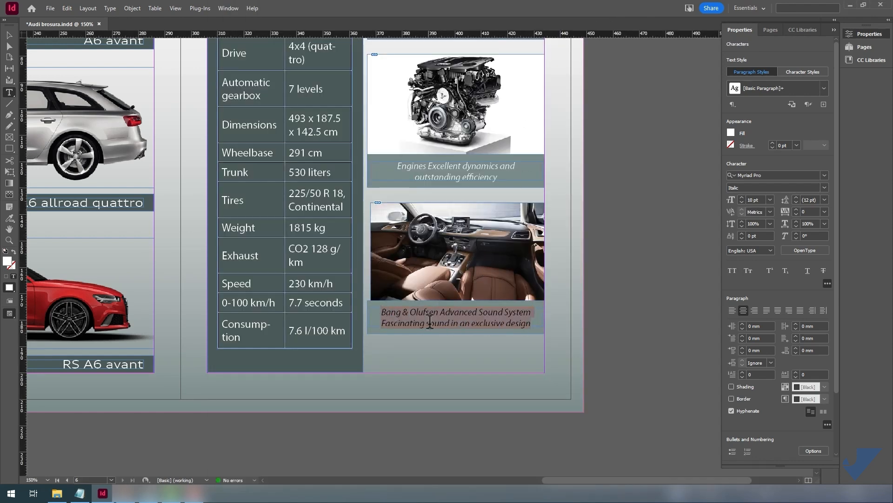
key("ctrl+v")
left_click(497, 311)
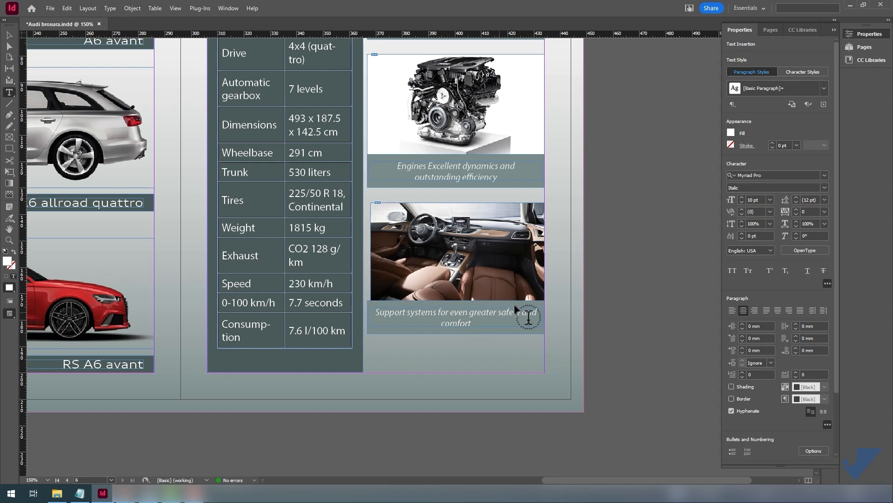
key("shift+Return")
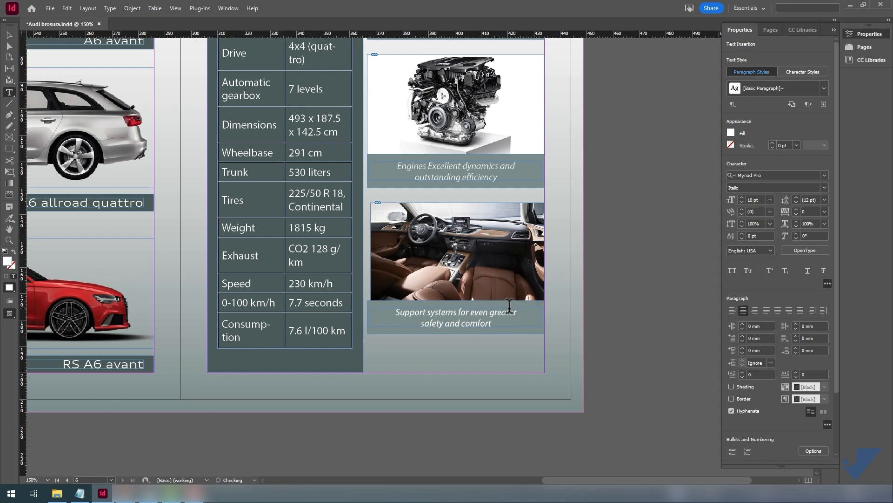
left_click(9, 35)
left_click(587, 227)
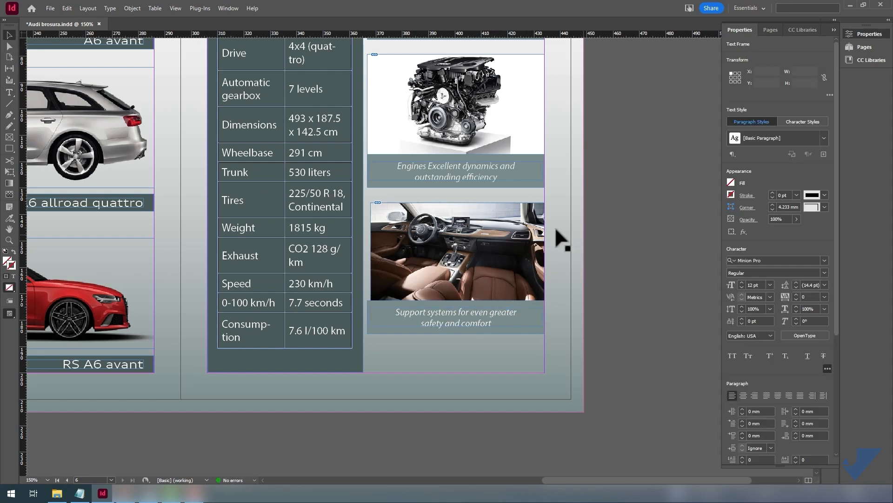
- Group the car interior image with its caption text and grey-green rectangle
key("ctrl+minus")
key("ctrl+minus")
scroll(507, 327, "up", 1)
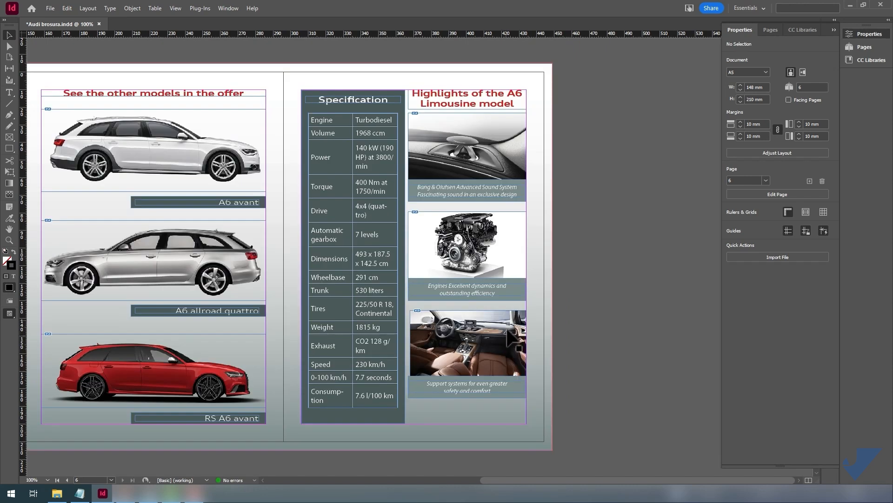
left_click(487, 386)
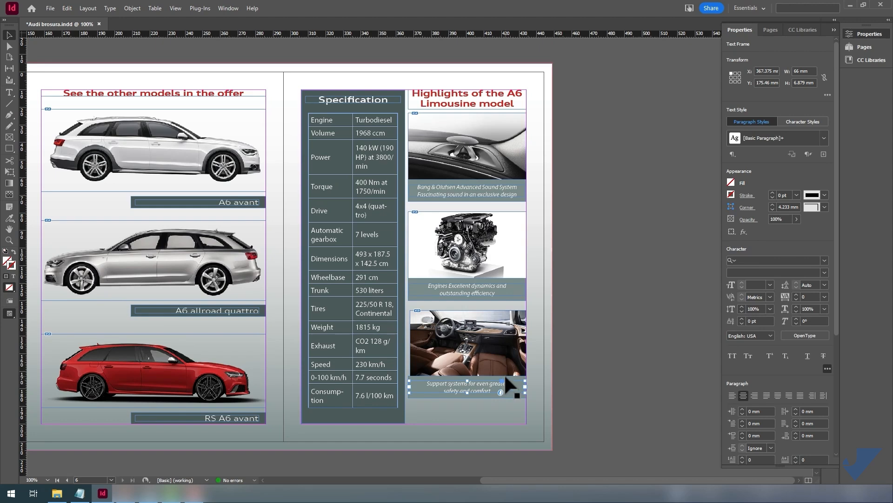
left_click(506, 374, "shift")
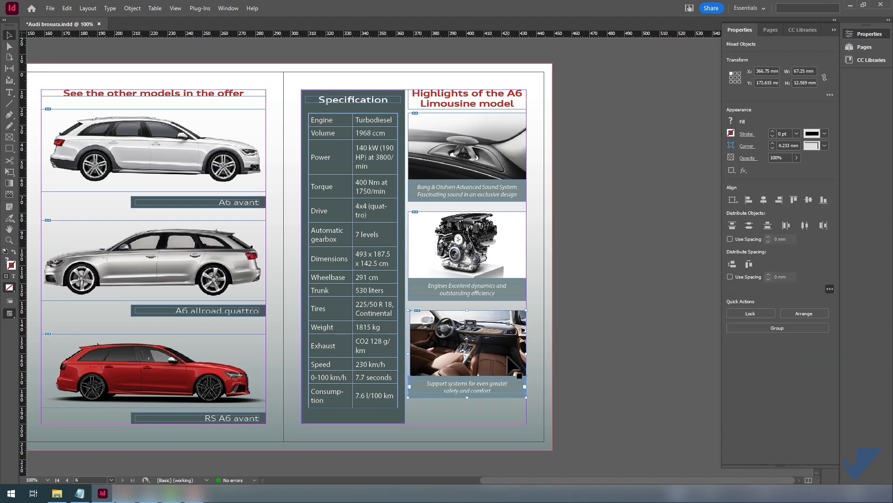
left_click(132, 7)
left_click(148, 61)
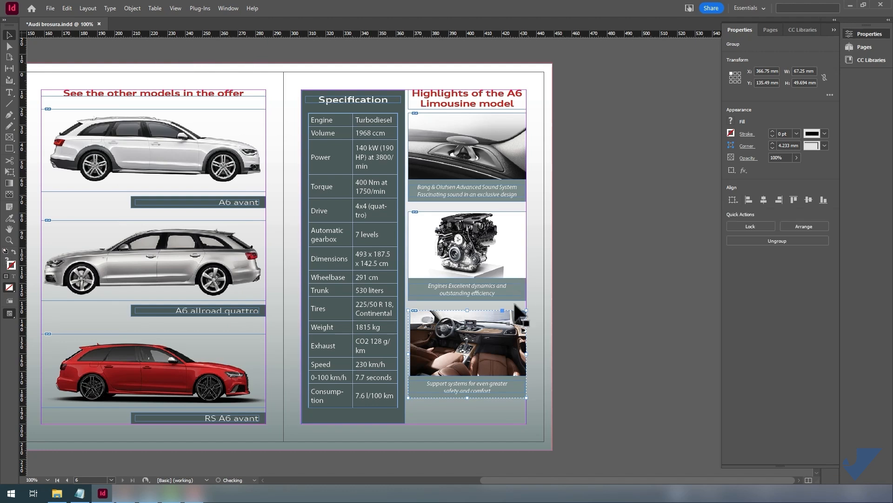
- Group the engine image with its caption text and grey-green rectangle
left_click(500, 291)
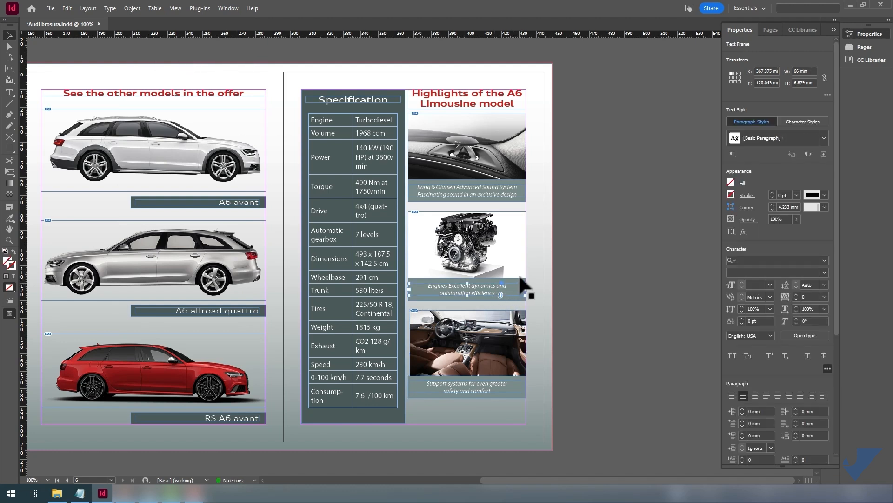
left_click(513, 278, "shift")
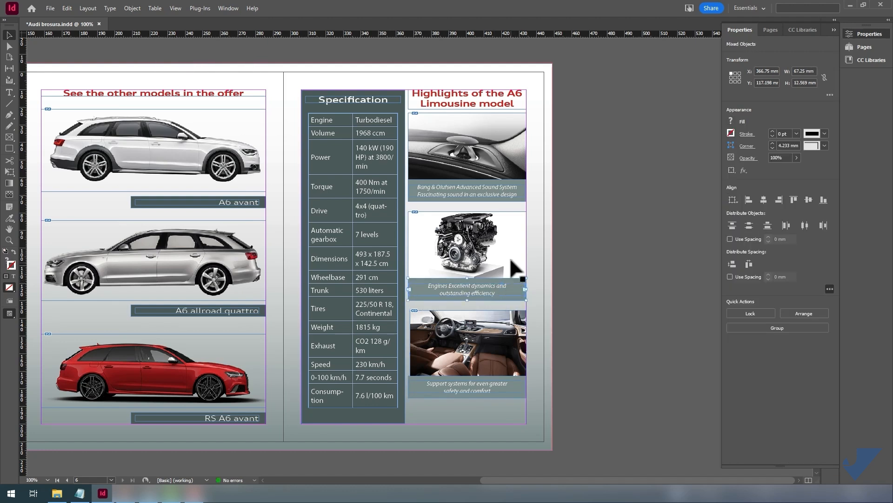
left_click(135, 8)
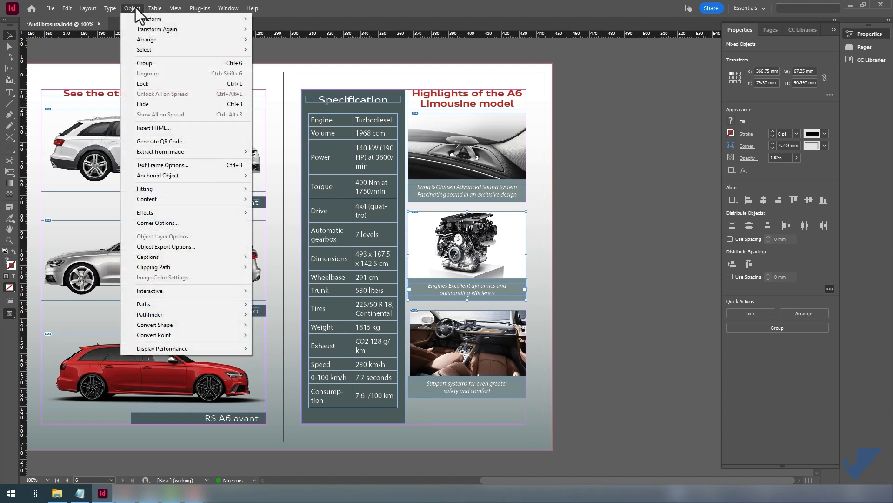
left_click(161, 63)
- Group the Bang & Olufsen speaker image with its caption text and grey-green rectangle
left_click(517, 182)
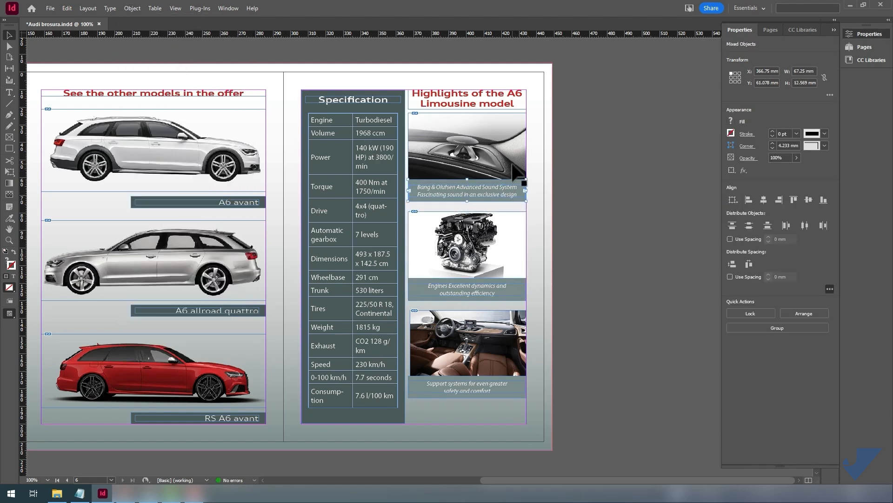
left_click(132, 8)
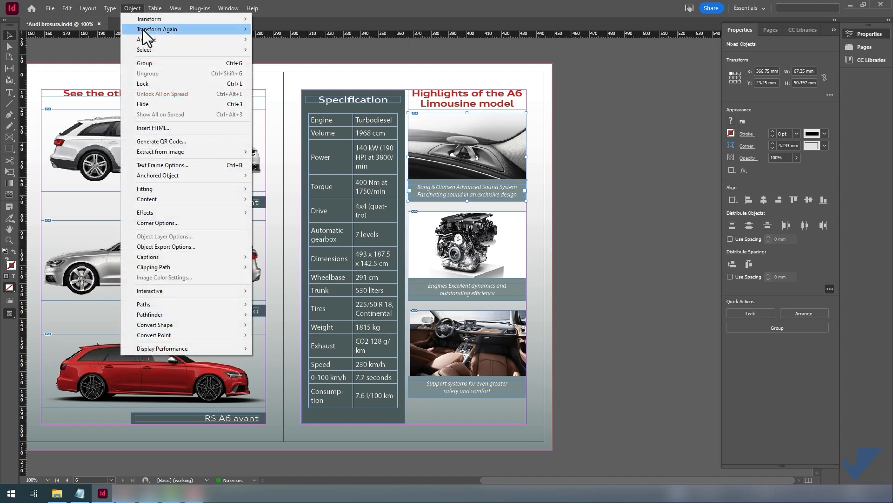
left_click(150, 64)
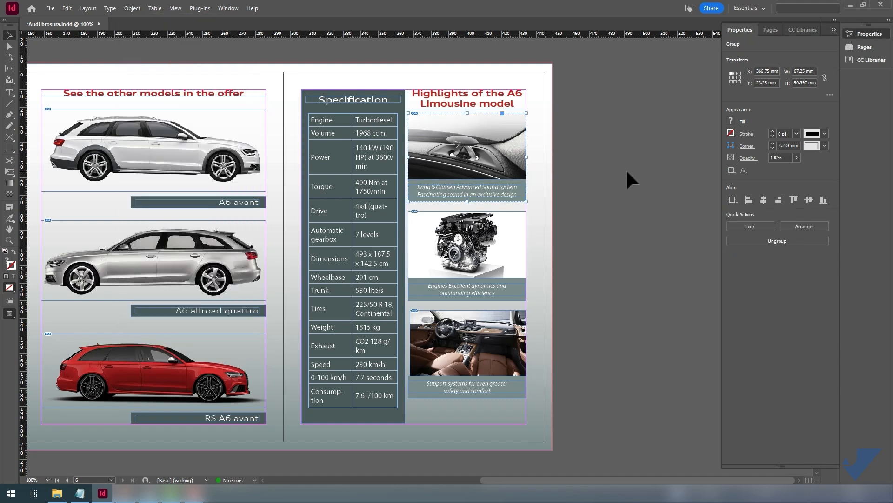
left_click(584, 148)
- Move the speaker group about 2 mm down and the car interior group about 15 mm down to the column's lower margin
left_click_drag(501, 146, 505, 158)
left_click_drag(494, 370, 510, 384)
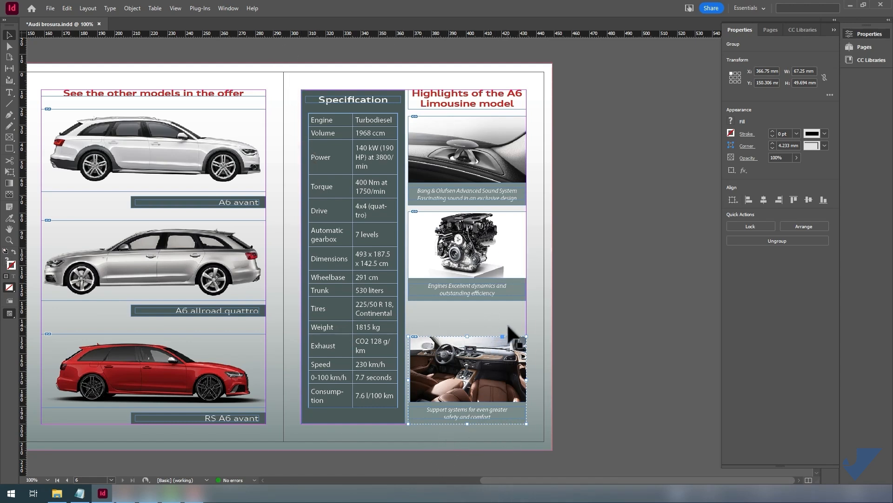
- Distribute the speaker, engine and car interior groups evenly by their vertical centres
left_click(499, 261, "shift")
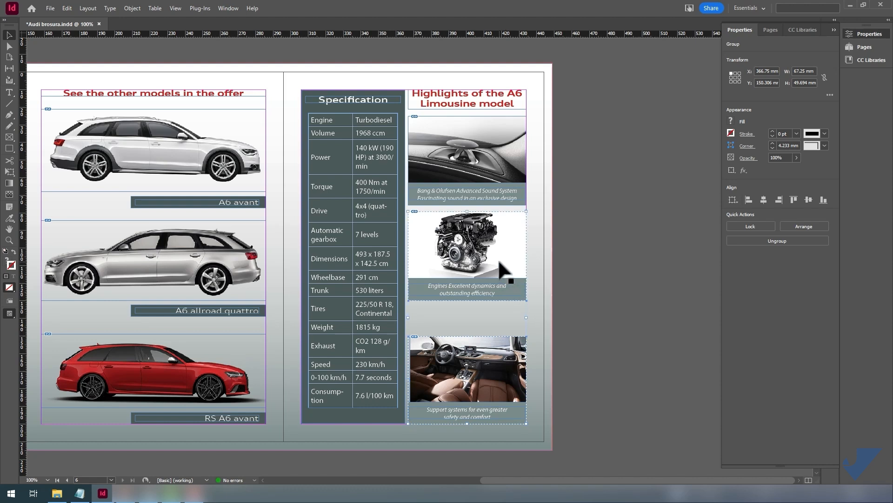
left_click(499, 163, "shift")
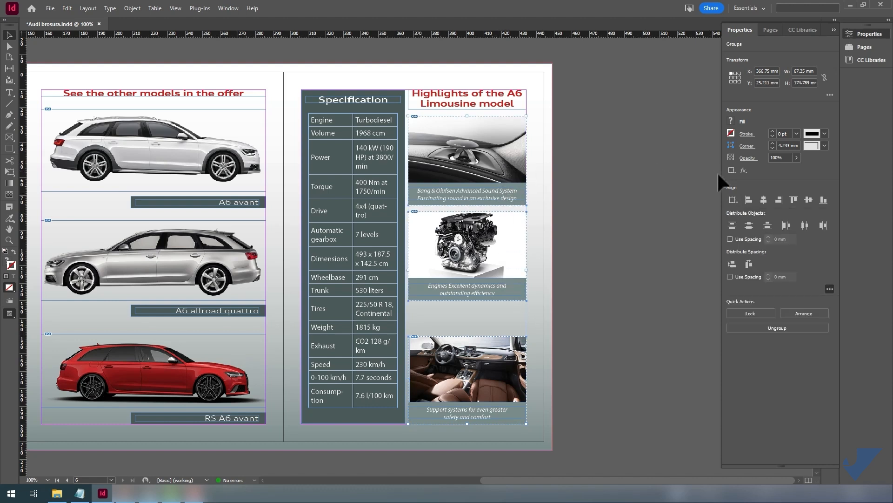
left_click(749, 225)
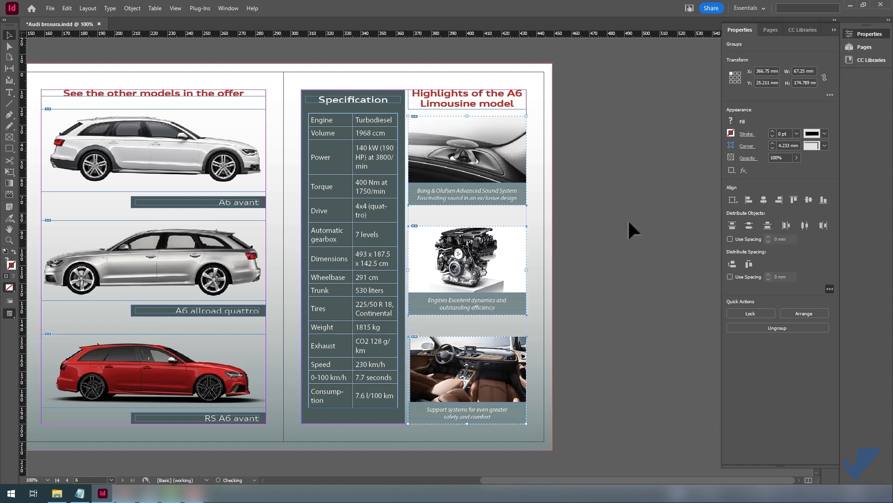
left_click(591, 219)
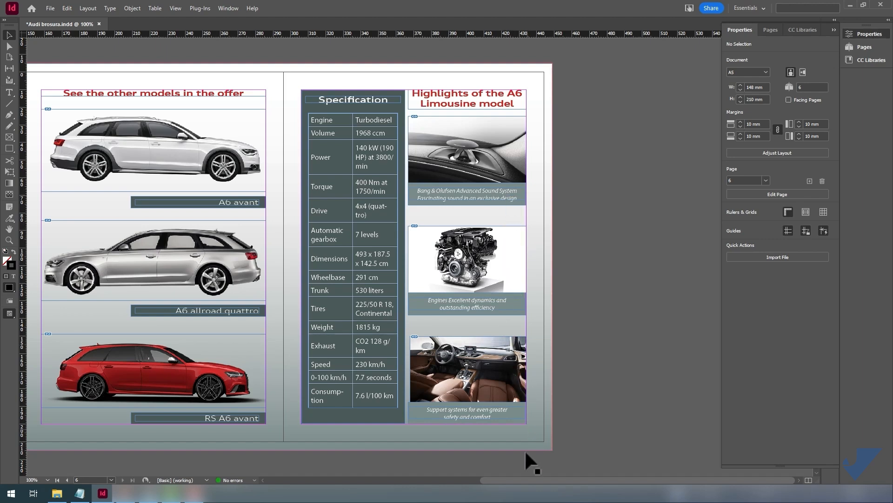
- Clear more workspace and examine the car interior image and its caption on page three at 200% zoom
left_click_drag(539, 479, 478, 501)
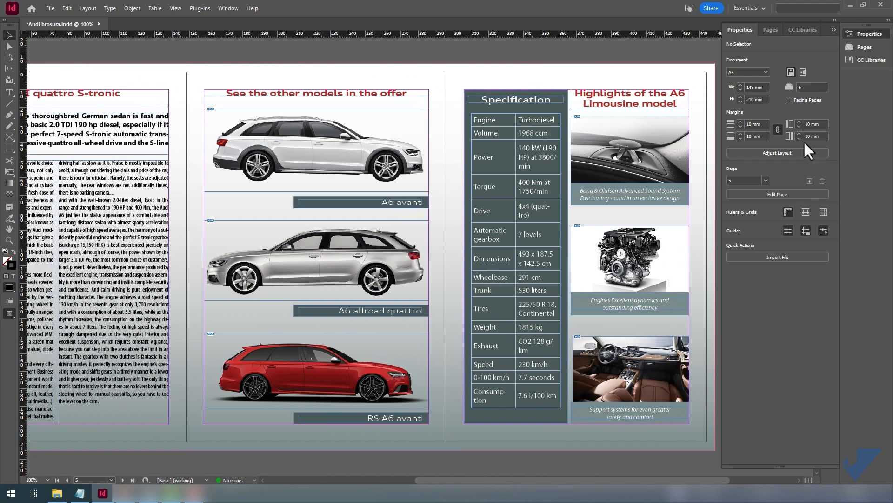
left_click(834, 30)
left_click_drag(631, 481, 604, 483)
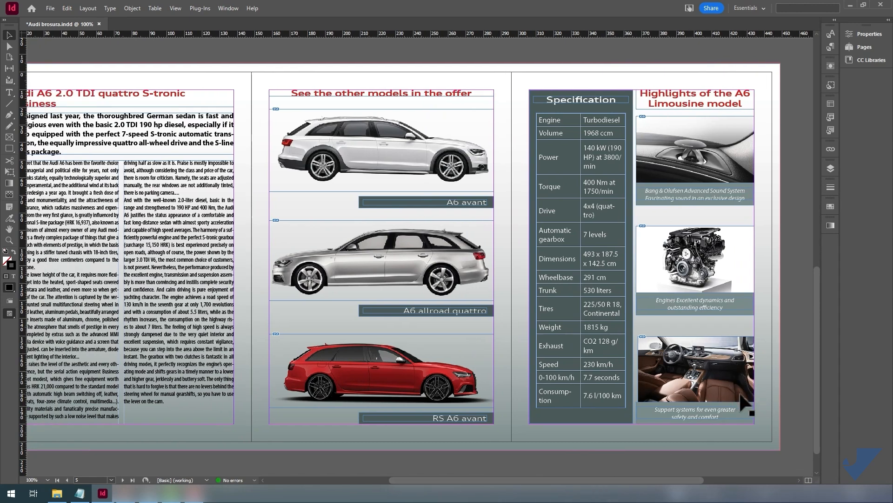
scroll(758, 385, "up", 3)
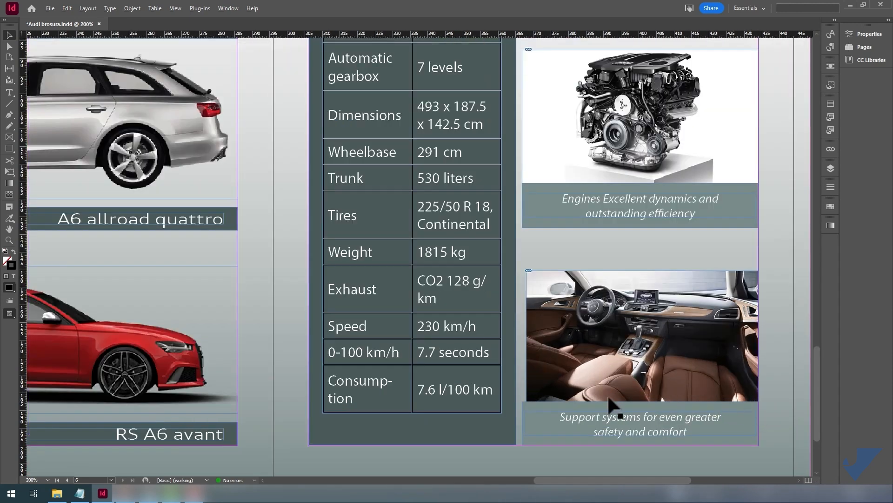
scroll(609, 399, "up", 1)
scroll(533, 312, "down", 1)
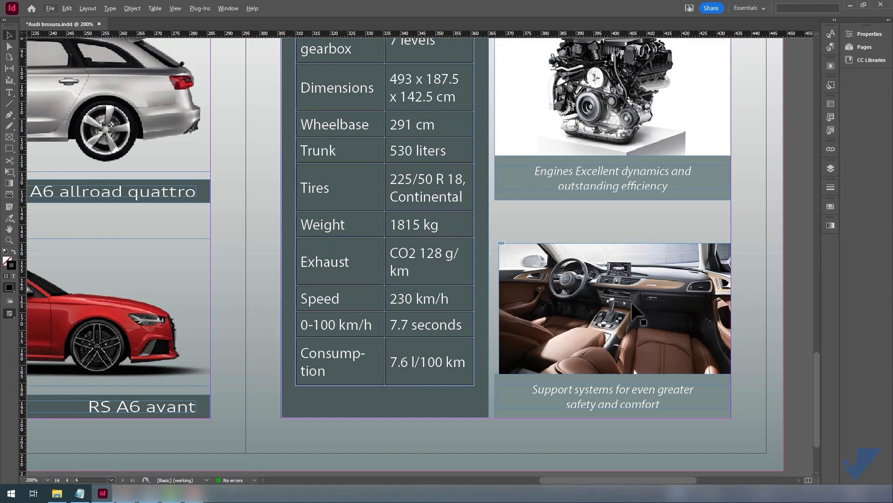
- Ungroup the car interior image from its caption text and grey-green rectangle on page three
left_click(633, 305)
left_click(132, 8)
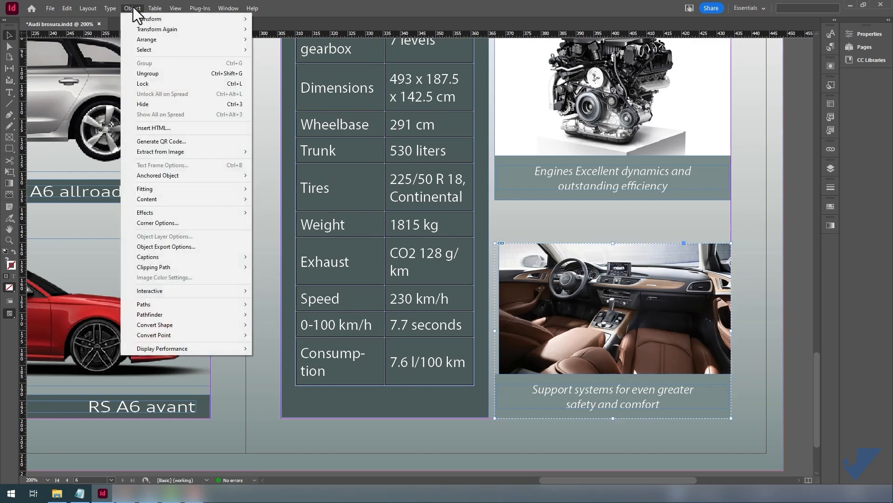
left_click(132, 8)
left_click(131, 8)
left_click(147, 74)
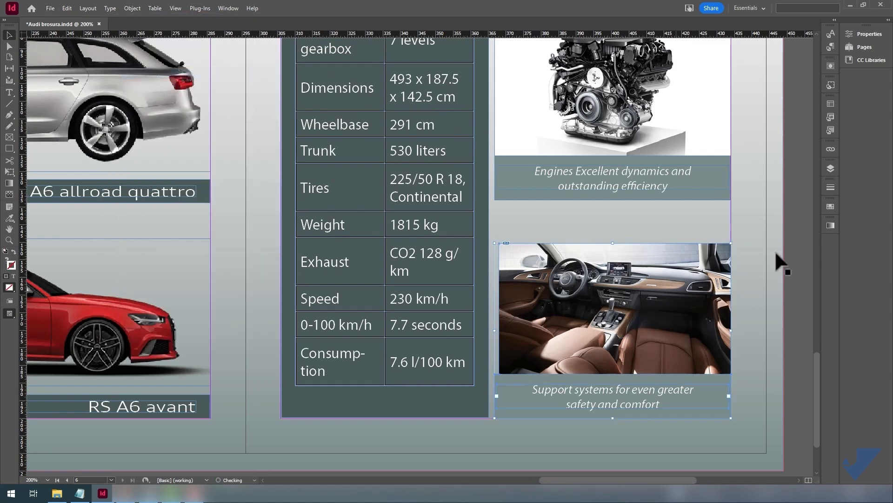
- Proportionally enlarge the car interior image and its frame about 1 mm to the left, matching the width of the caption rectangle
left_click(643, 316)
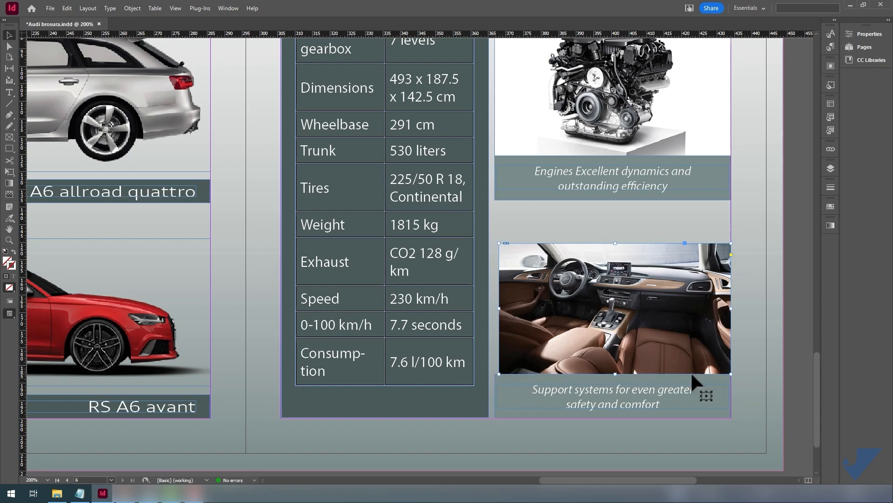
key("ctrl+shift")
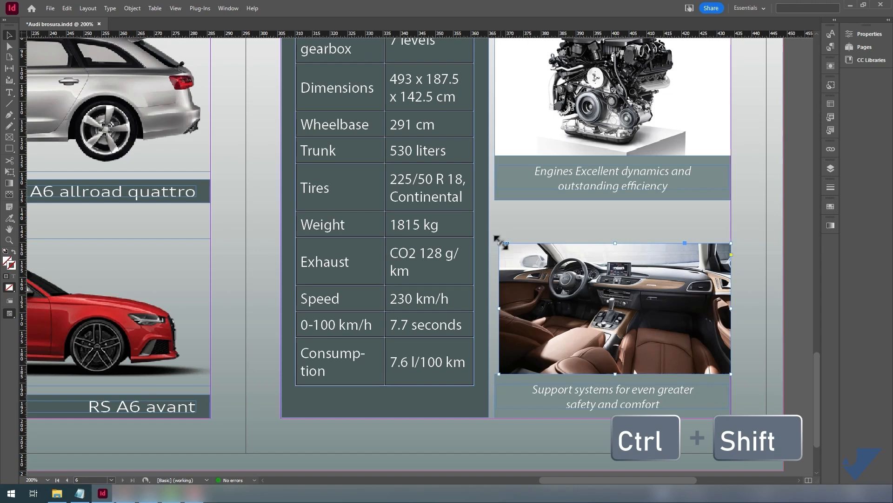
left_click_drag(498, 243, 494, 240)
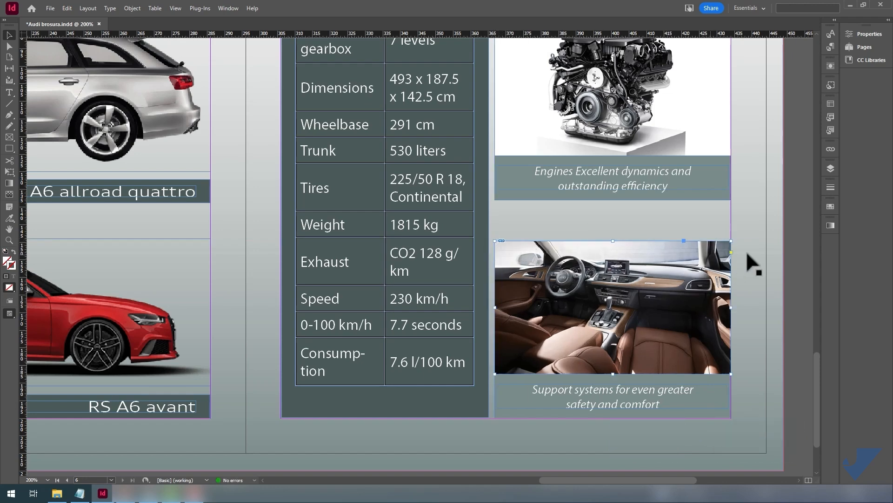
left_click(791, 260)
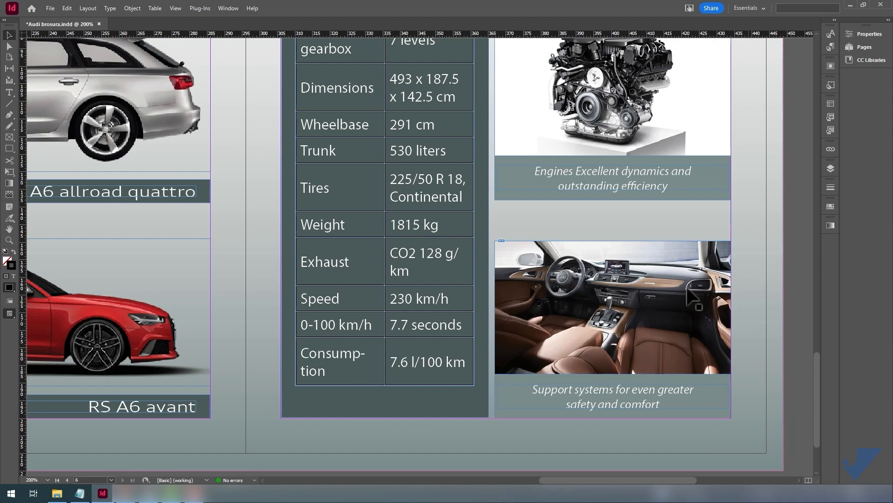
- Widen the first column of the Specification table by about 2 mm so the word Consumption fits on one line
scroll(420, 288, "up", 2)
scroll(420, 286, "up", 5)
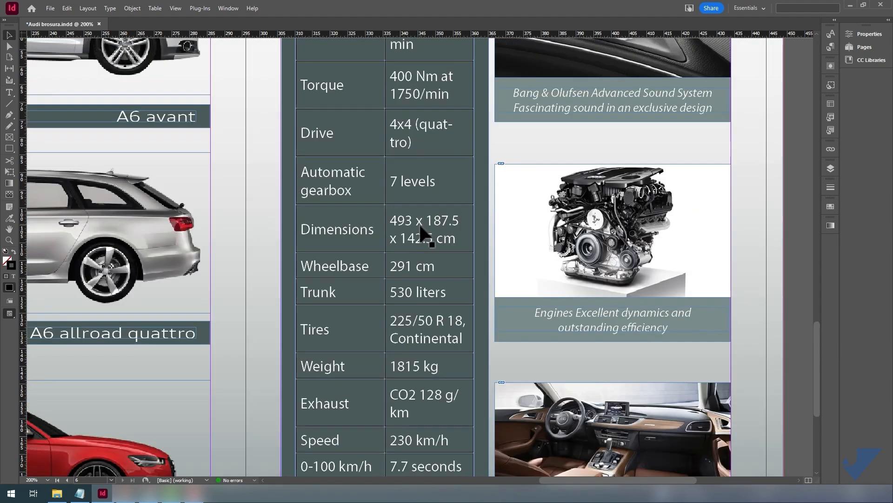
key("t")
scroll(426, 209, "up", 2)
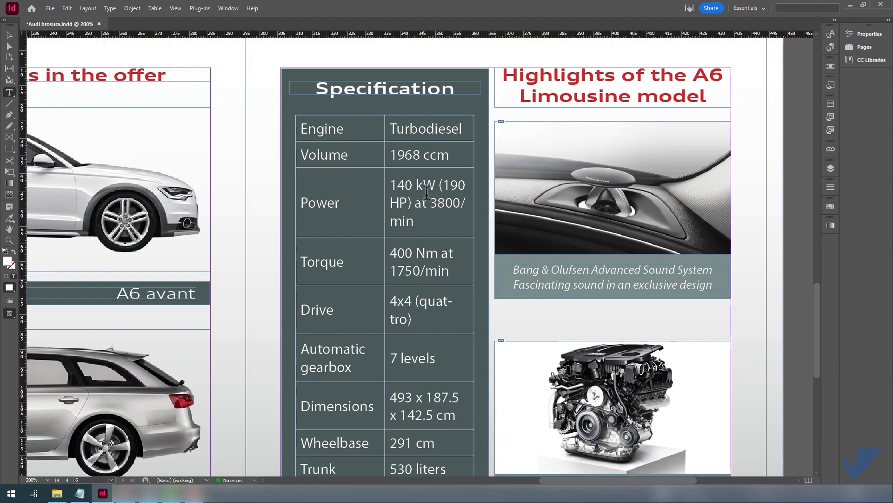
scroll(436, 302, "down", 4)
scroll(438, 340, "down", 2)
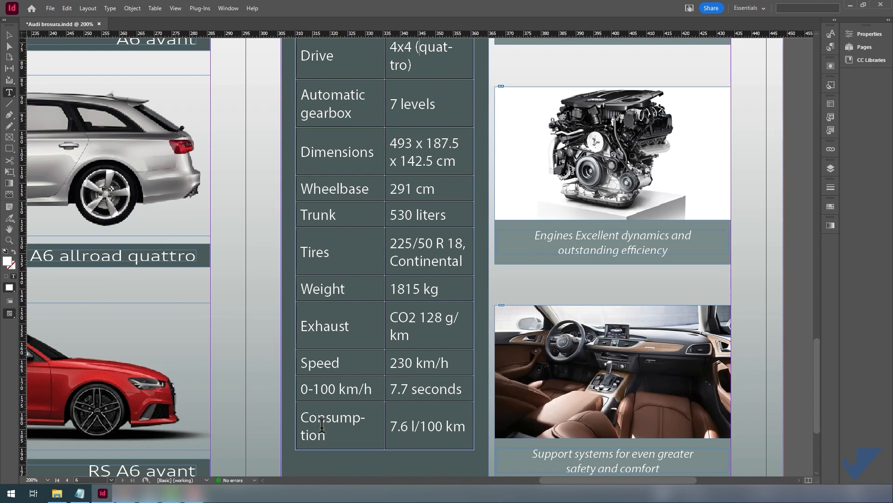
left_click_drag(302, 415, 335, 428)
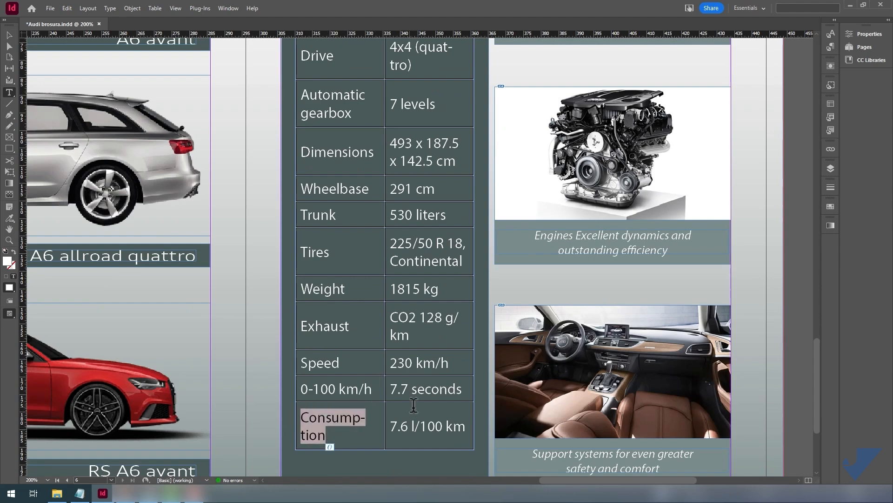
scroll(413, 405, "up", 7)
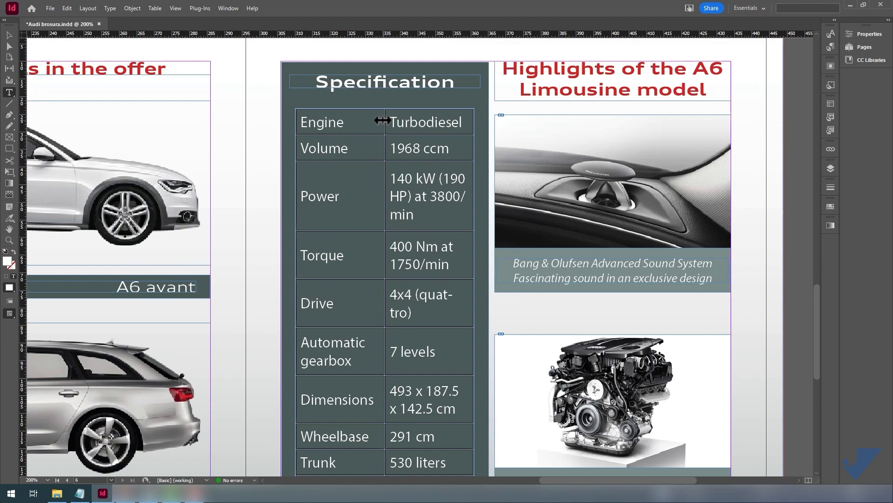
left_click_drag(382, 120, 389, 122)
scroll(390, 122, "down", 8)
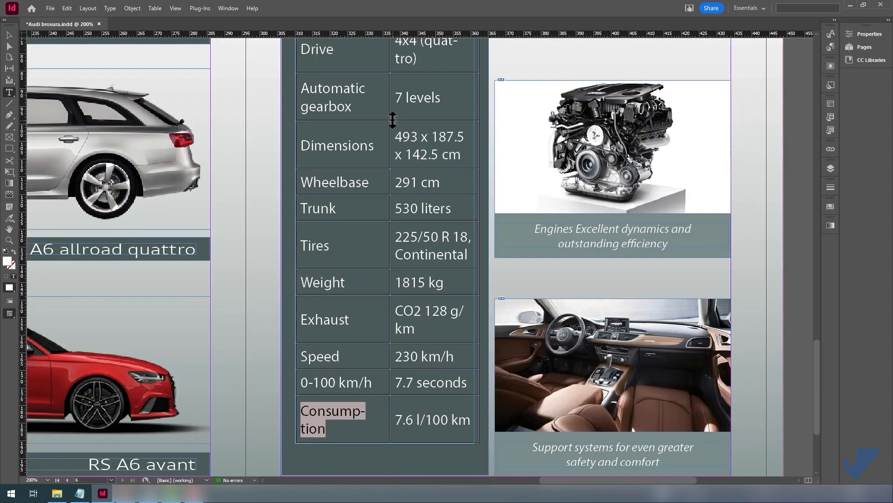
left_click_drag(389, 260, 392, 259)
- Widen the Specification table's text frame by about 2 mm to the table's outer right edge
scroll(451, 166, "up", 9)
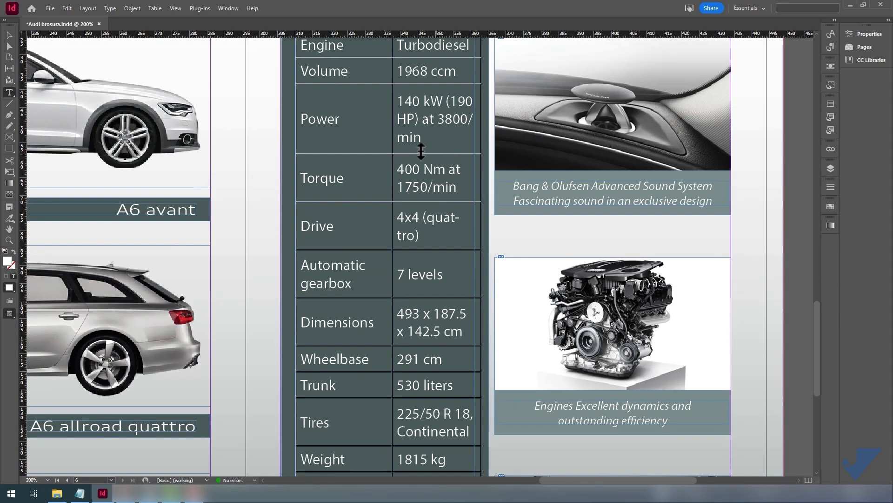
left_click(9, 36)
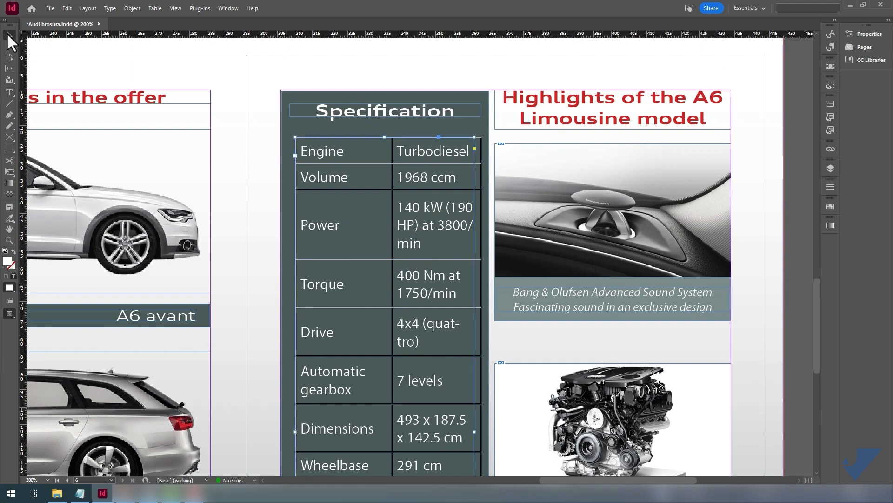
scroll(385, 247, "down", 5)
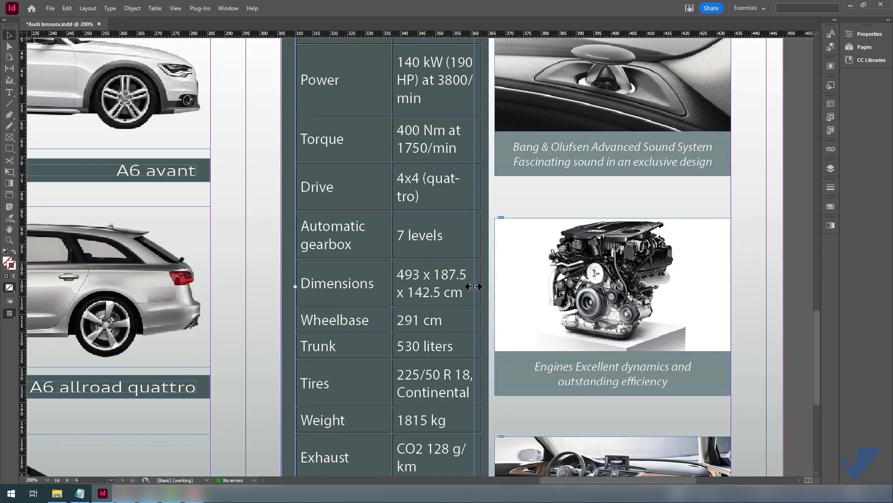
left_click_drag(474, 286, 482, 286)
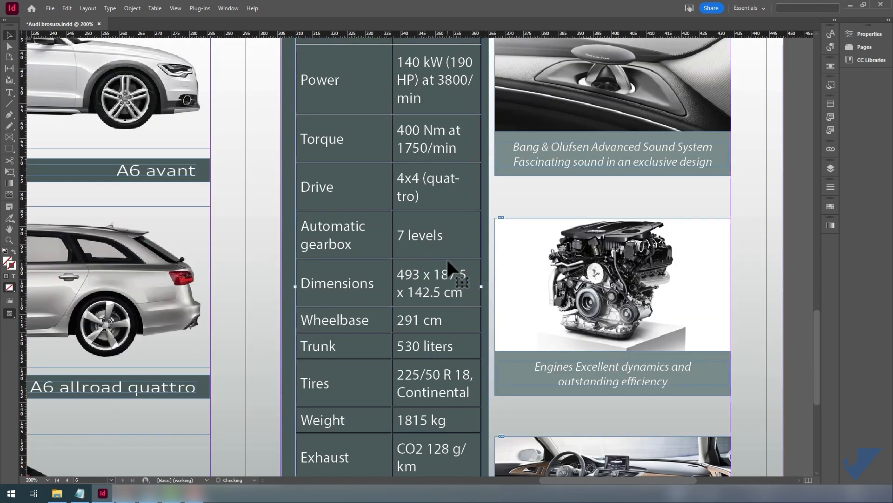
- Move the Specification table about 1 mm left to centre it on its dark green rectangle, and deselect it to view the whole spread
left_click_drag(448, 261, 444, 261)
scroll(459, 198, "down", 4)
scroll(453, 228, "up", 8)
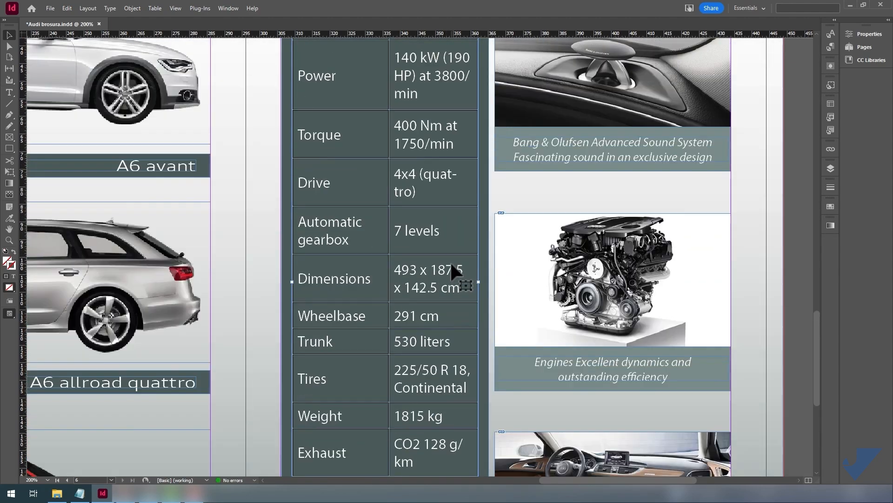
scroll(465, 255, "up", 1)
left_click(433, 100)
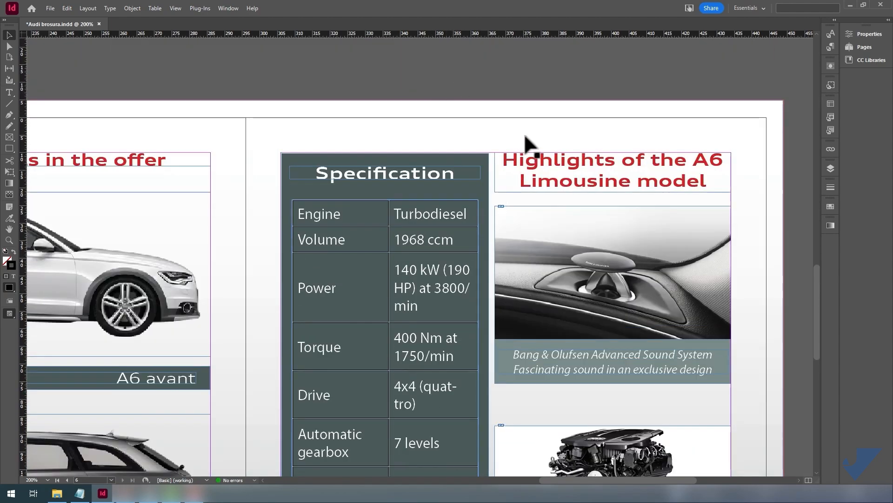
scroll(544, 183, "down", 4)
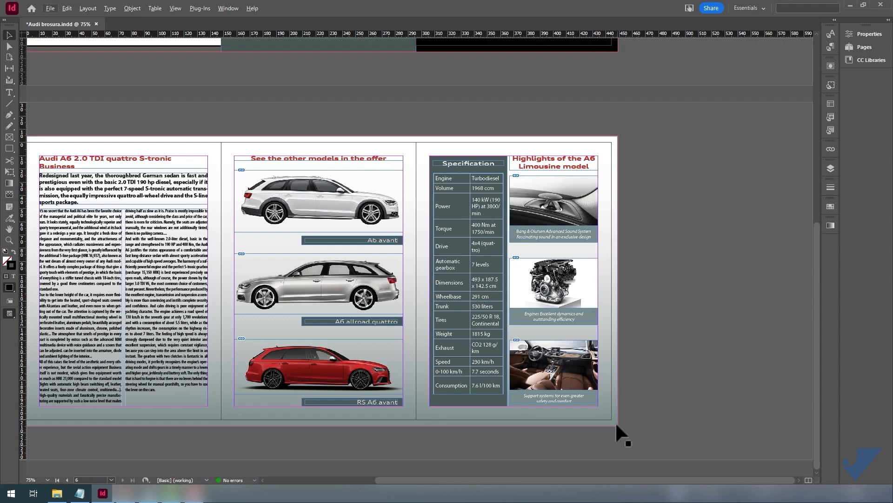
left_click_drag(592, 481, 547, 481)
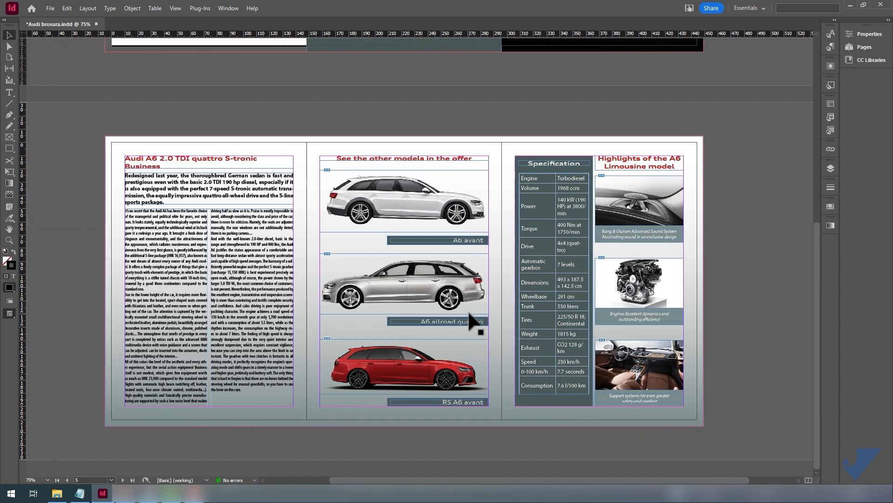